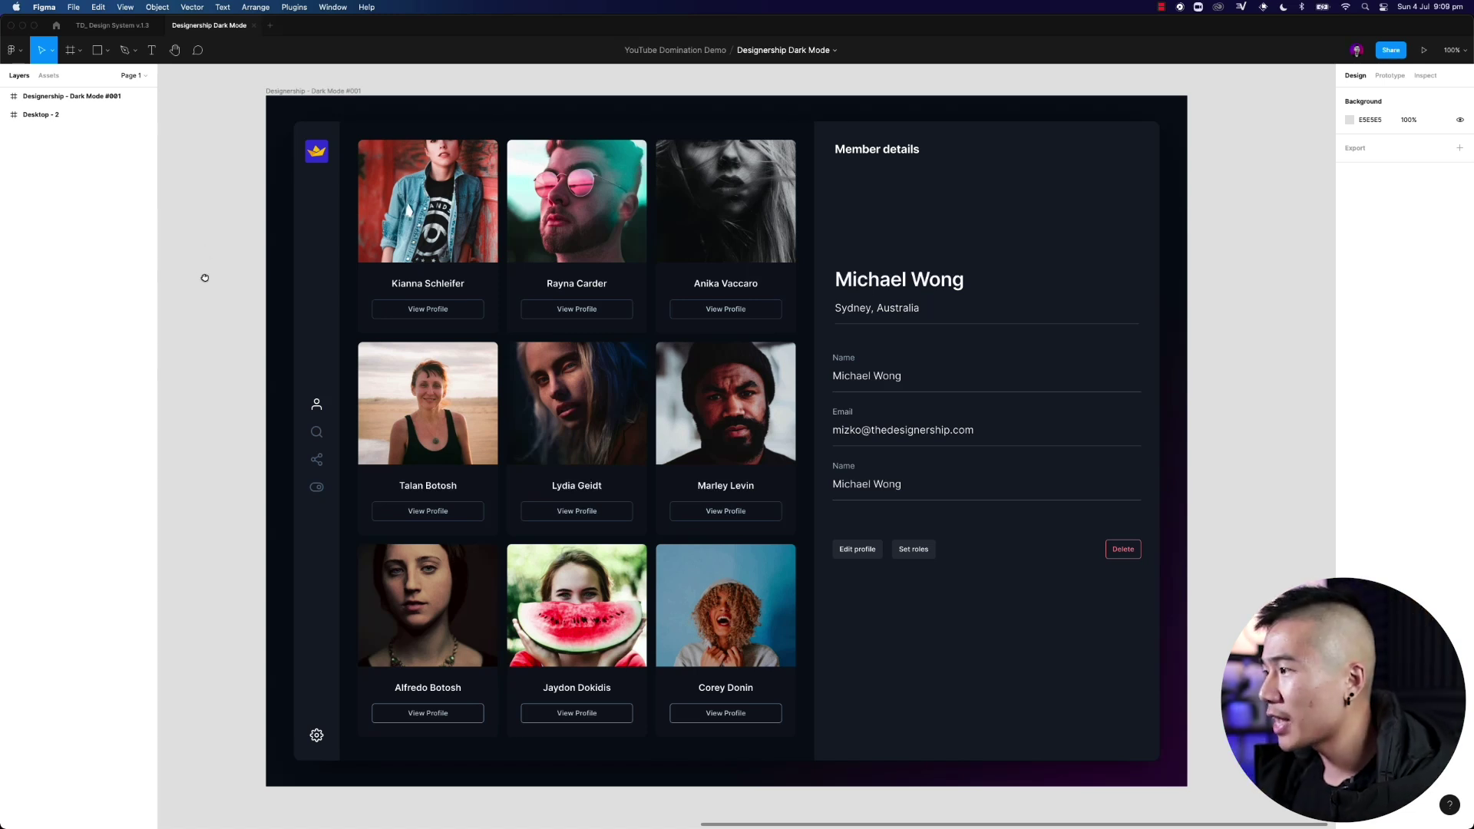
Step: Look over the Desktop - 2 frame and the Designership - Dark Mode #001 frame on the canvas
{"action": "scroll", "coordinate": [207, 277], "scroll_direction": "left", "scroll_amount": 1}
{"action": "scroll", "coordinate": [230, 207], "scroll_direction": "right", "scroll_amount": 10}
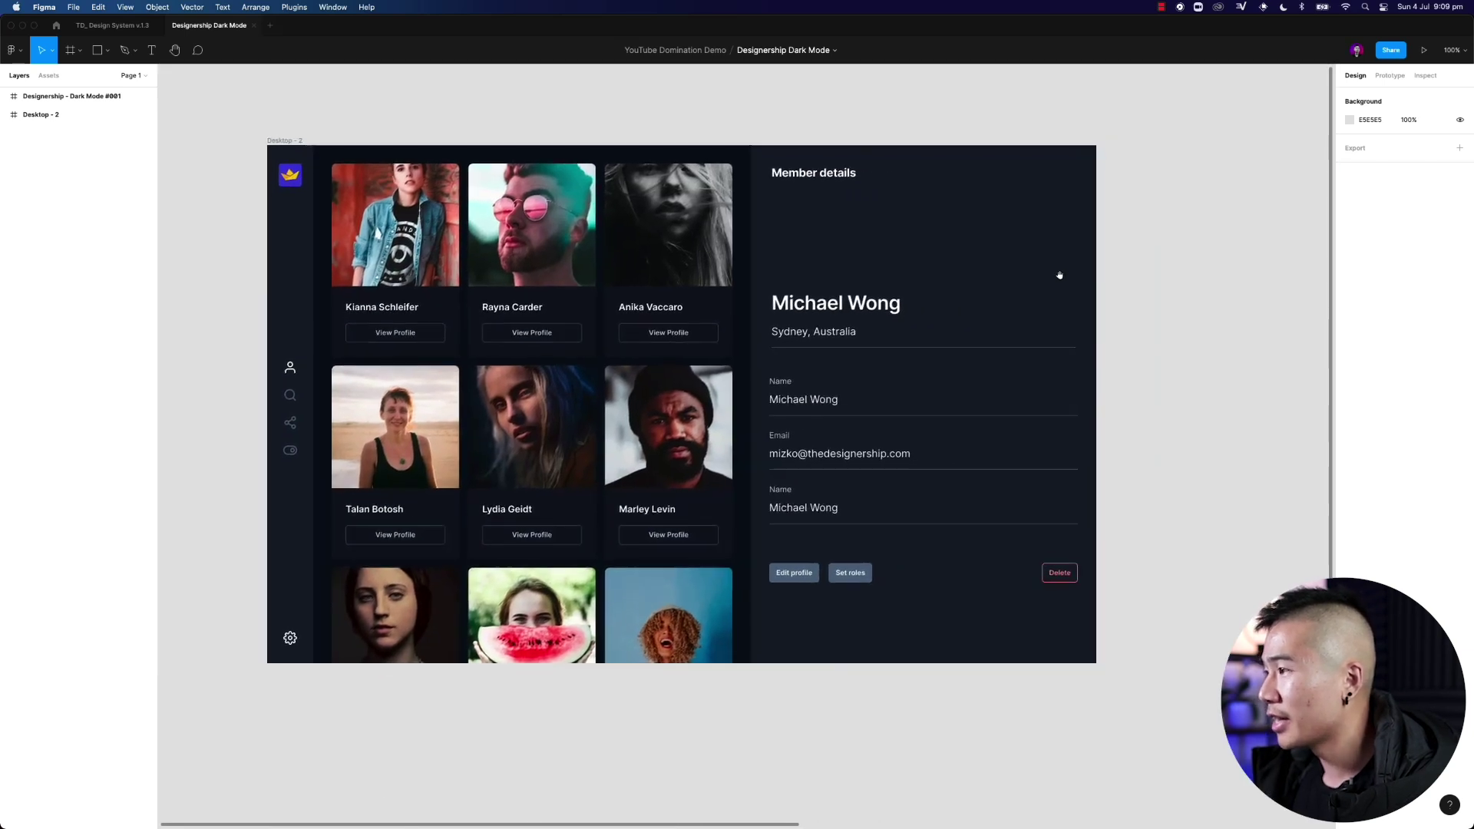
{"action": "left_click", "coordinate": [284, 144]}
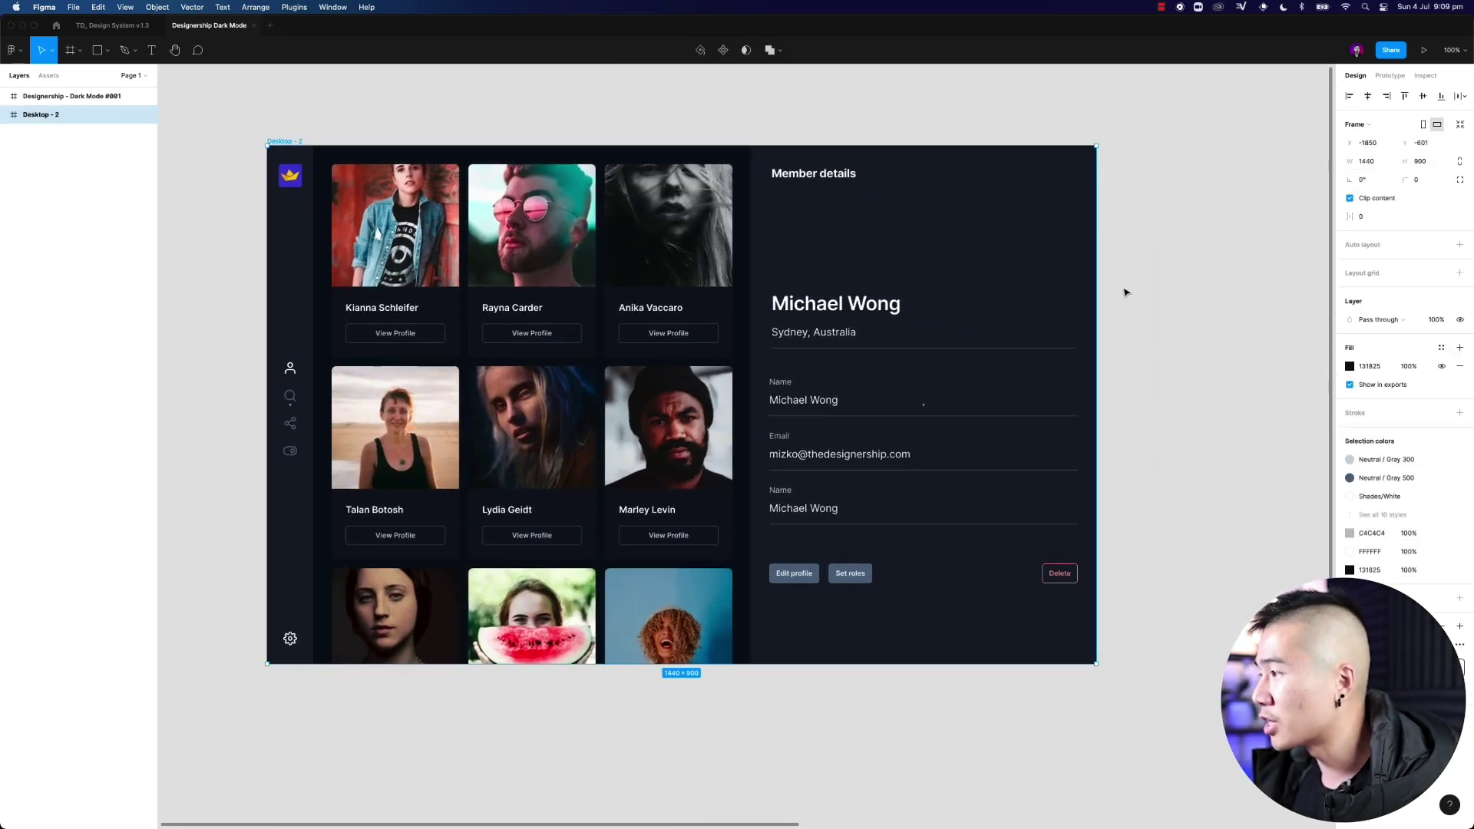
{"action": "scroll", "coordinate": [1122, 299], "scroll_direction": "up", "scroll_amount": 2}
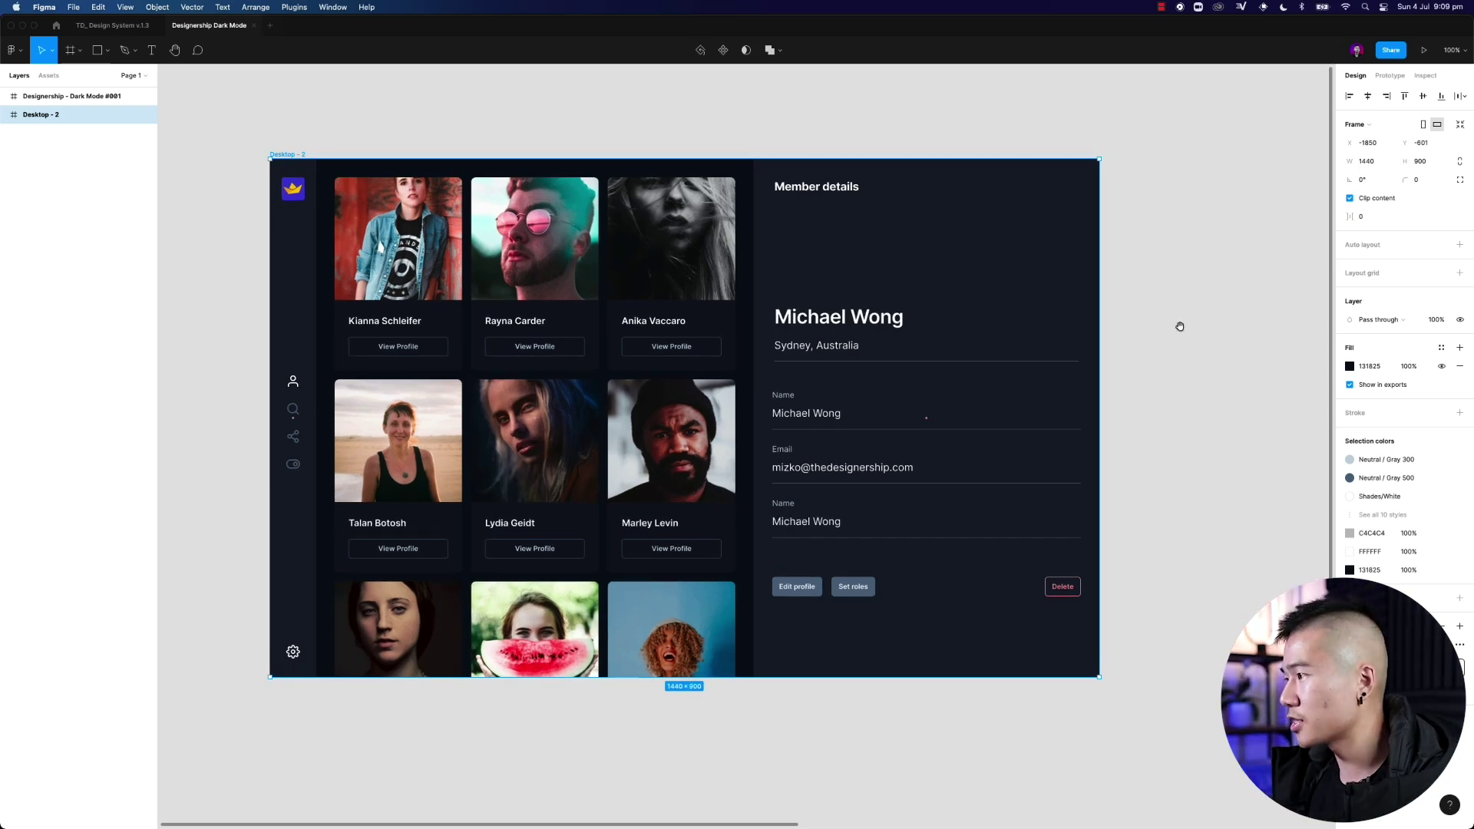
{"action": "key", "text": "n"}
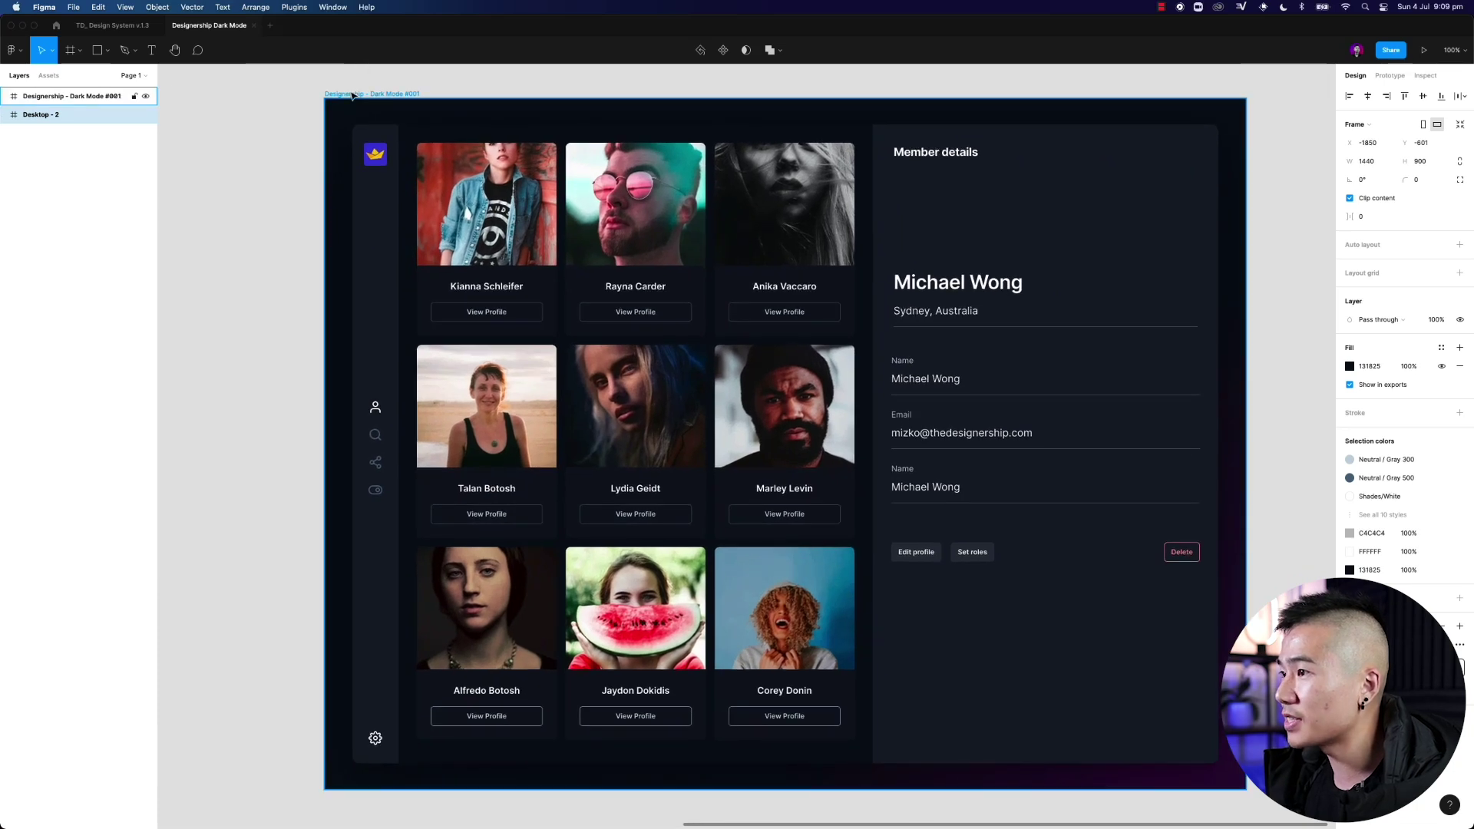
{"action": "left_click", "coordinate": [360, 93]}
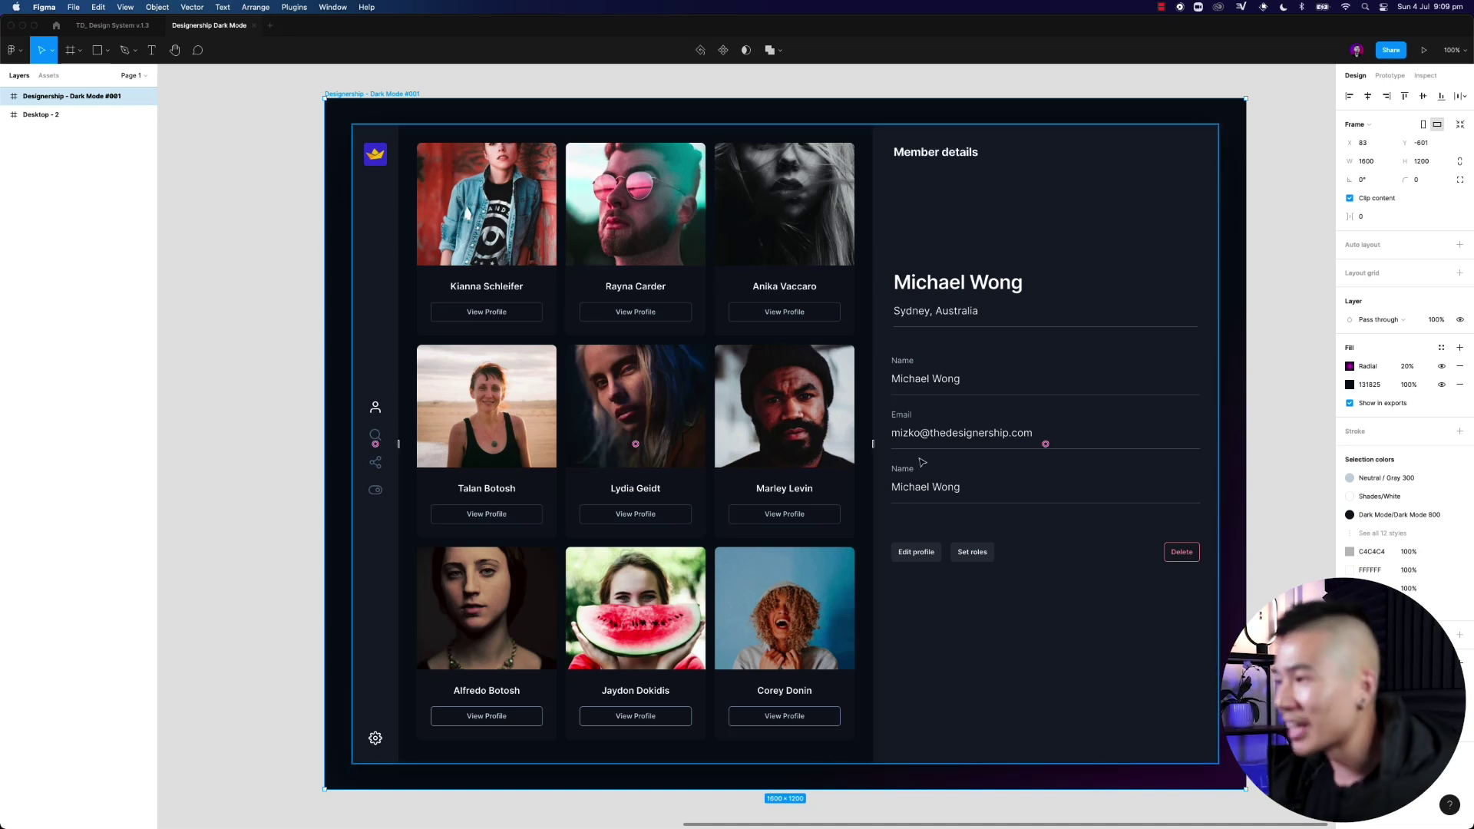
{"action": "left_click", "coordinate": [235, 353]}
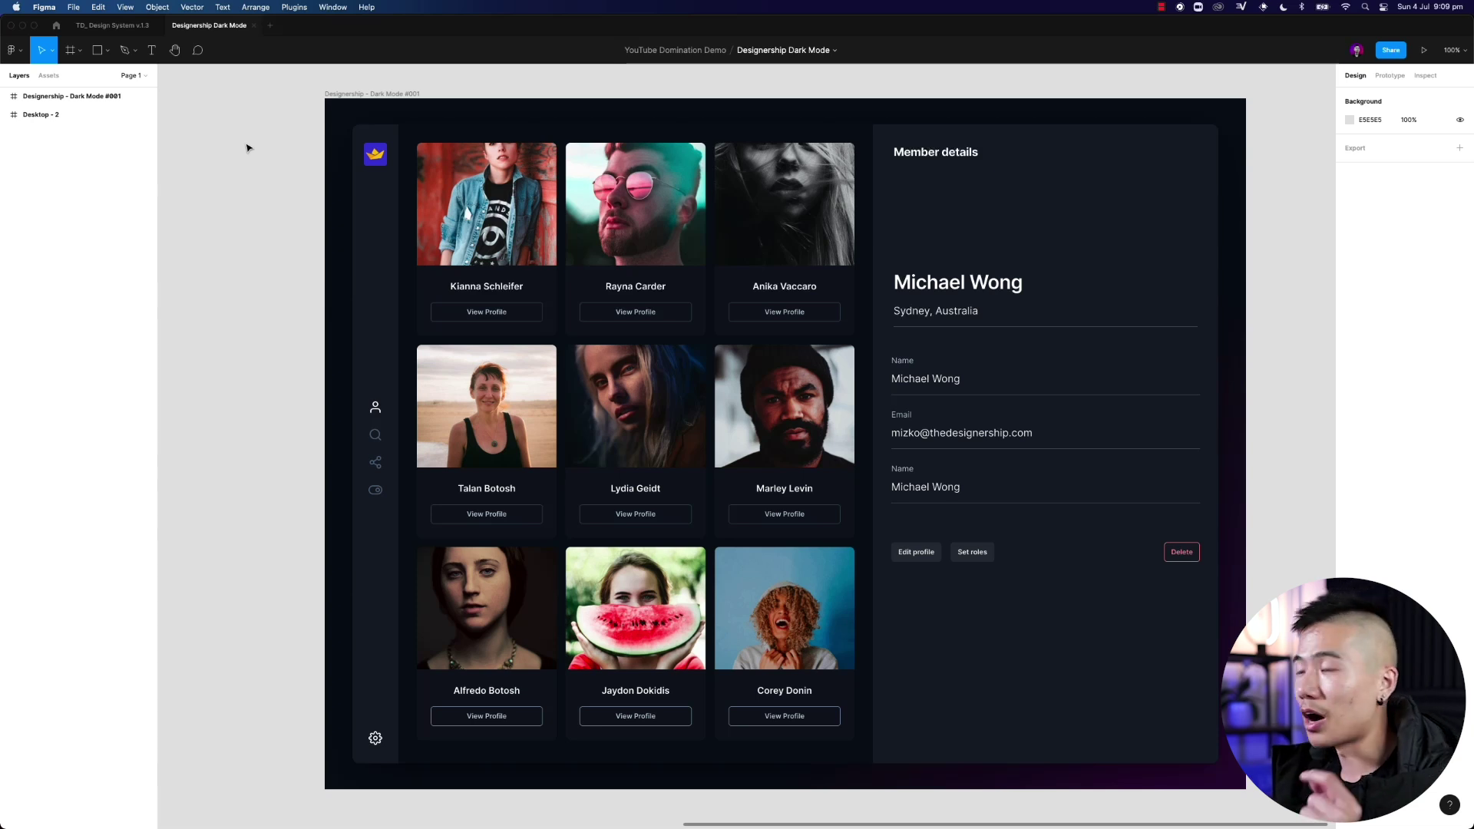
Step: Open the TD_ Design System v.1.3 file and browse its atom and molecule pages, from Colors and Typography through Breadcrumbs to Inputs
{"action": "left_click", "coordinate": [112, 28]}
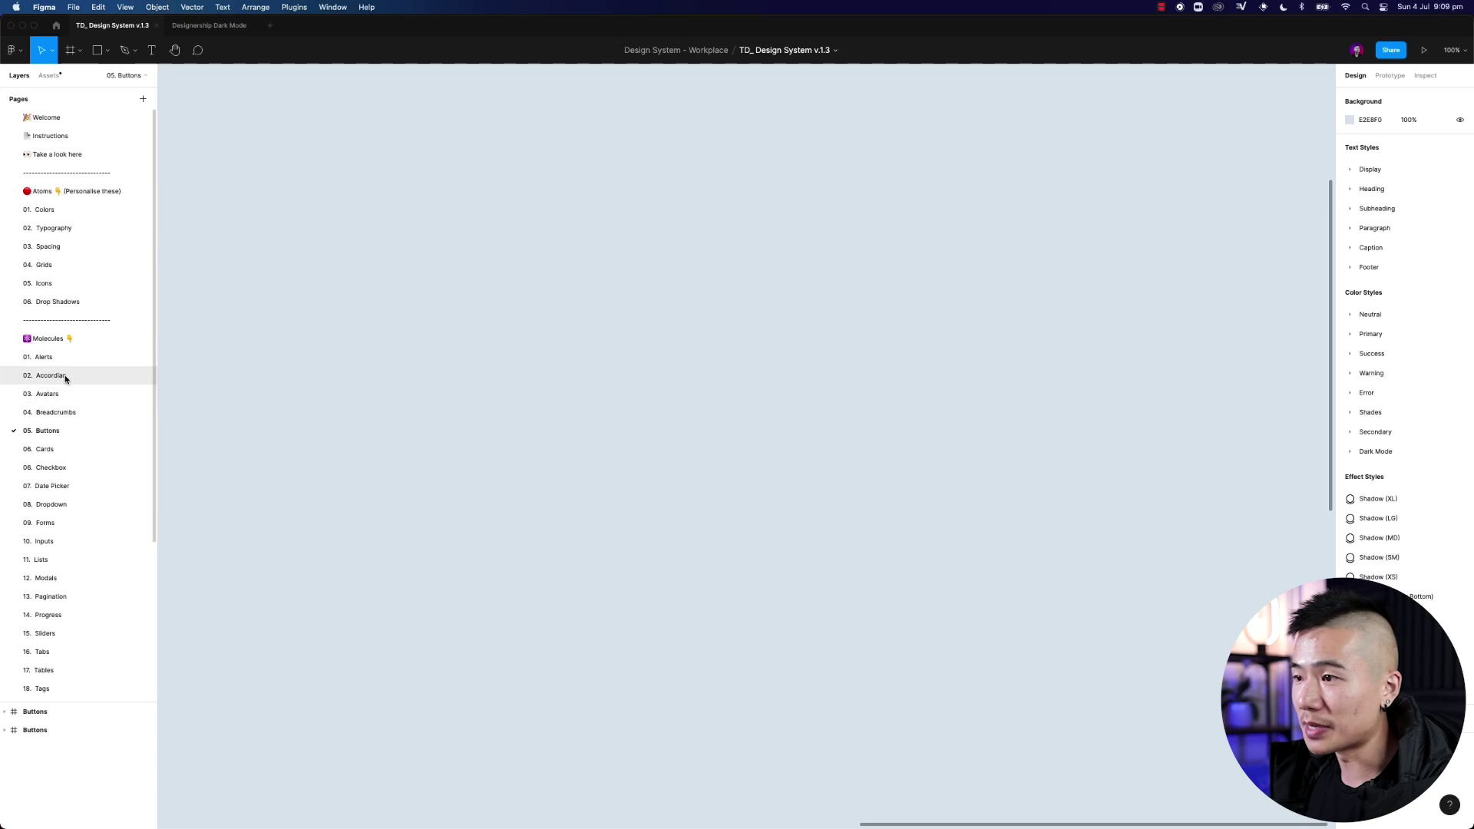
{"action": "left_click", "coordinate": [62, 355]}
{"action": "left_click", "coordinate": [56, 215]}
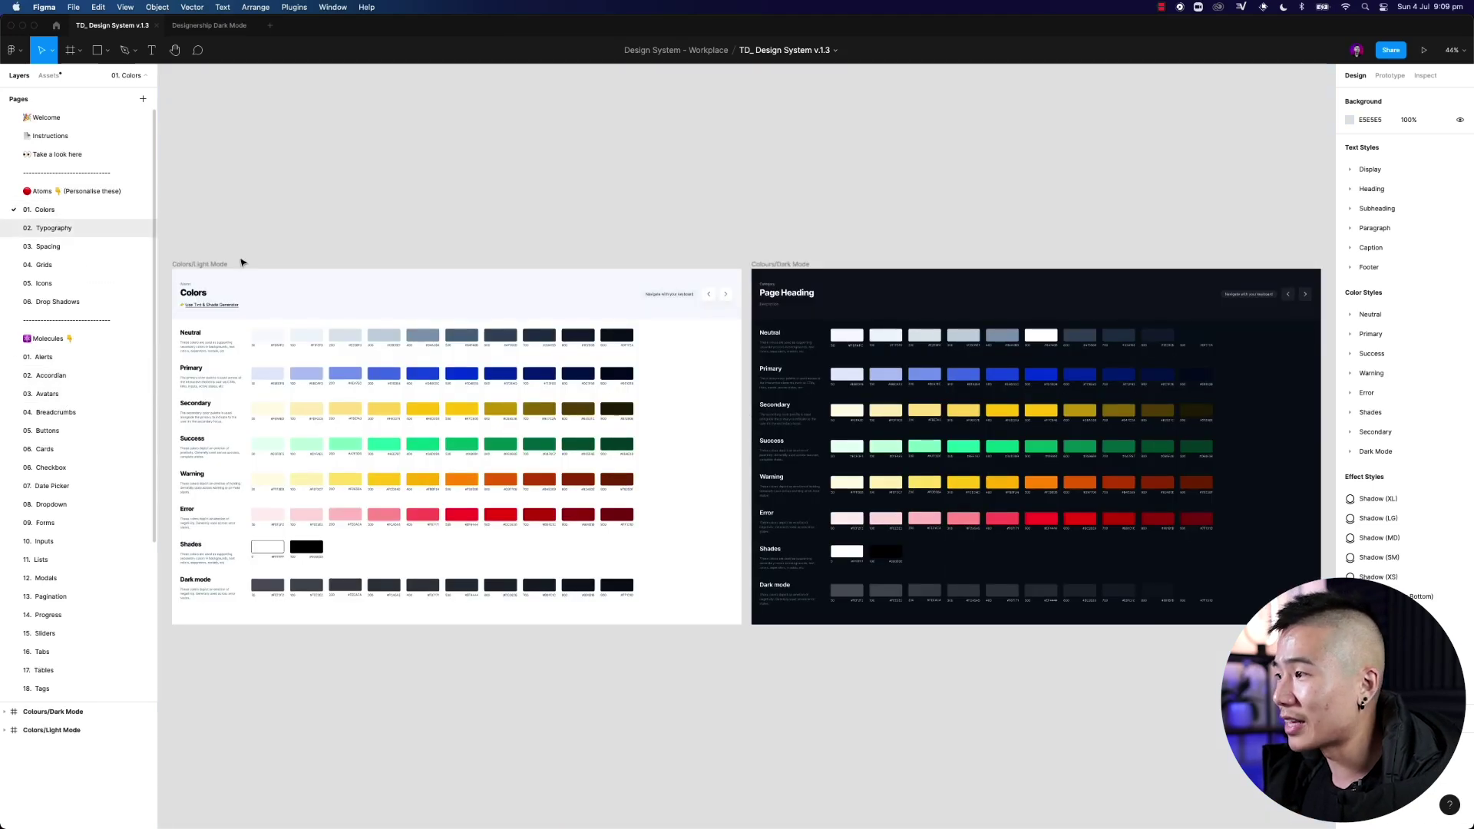
{"action": "left_click", "coordinate": [61, 230]}
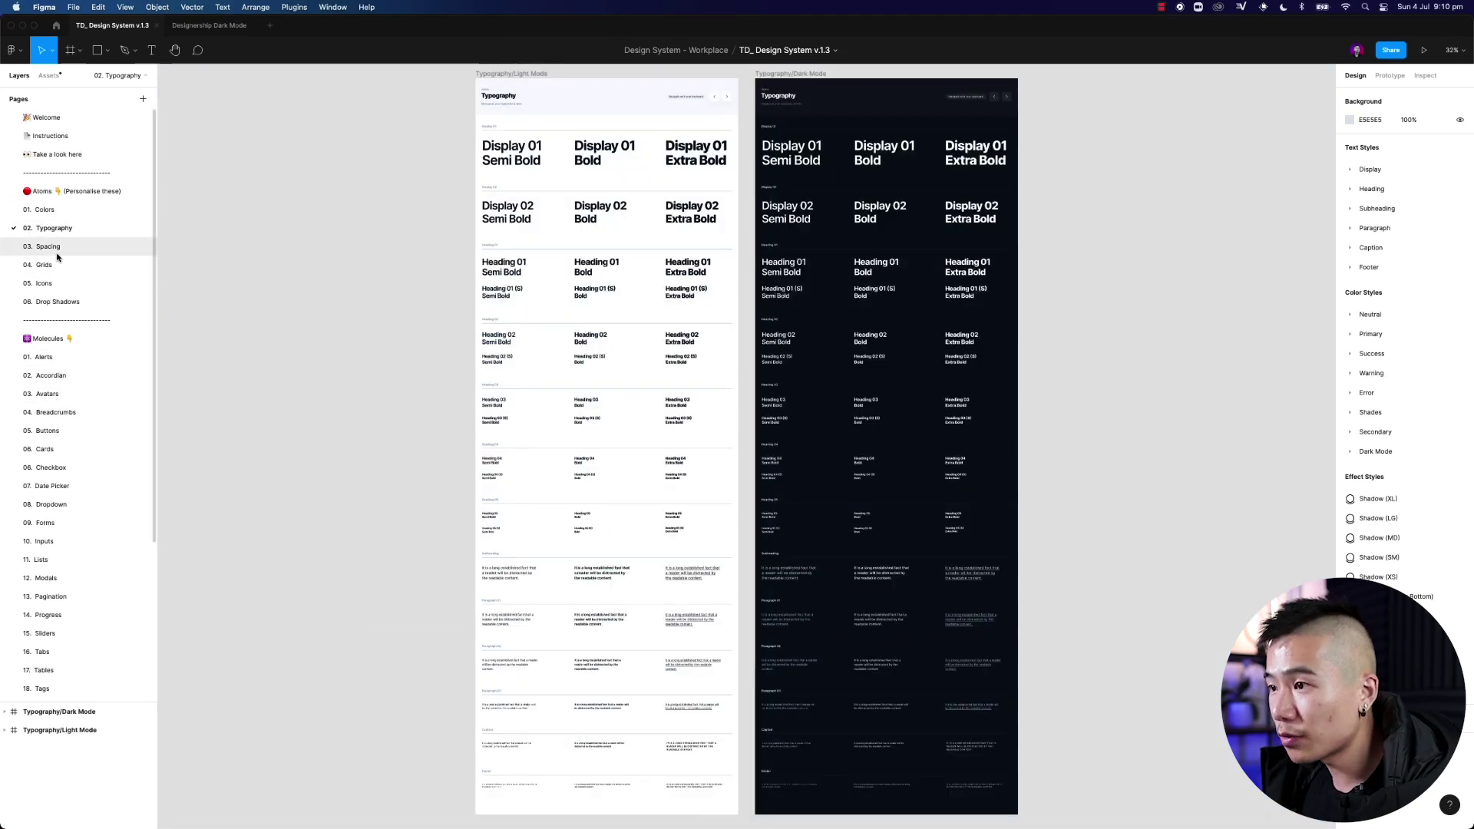
{"action": "left_click", "coordinate": [60, 267]}
{"action": "left_click", "coordinate": [58, 287]}
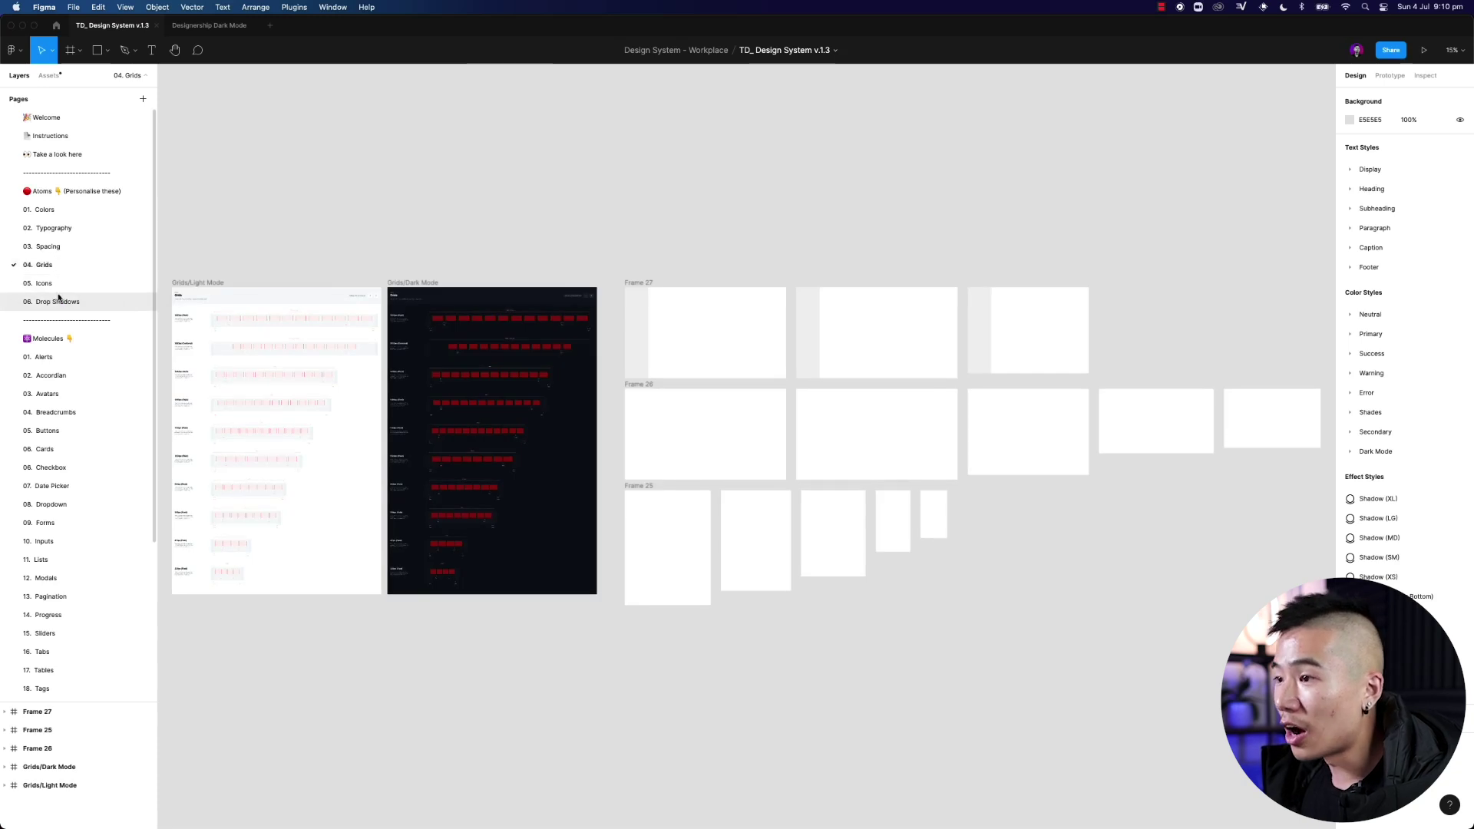
{"action": "left_click", "coordinate": [58, 303]}
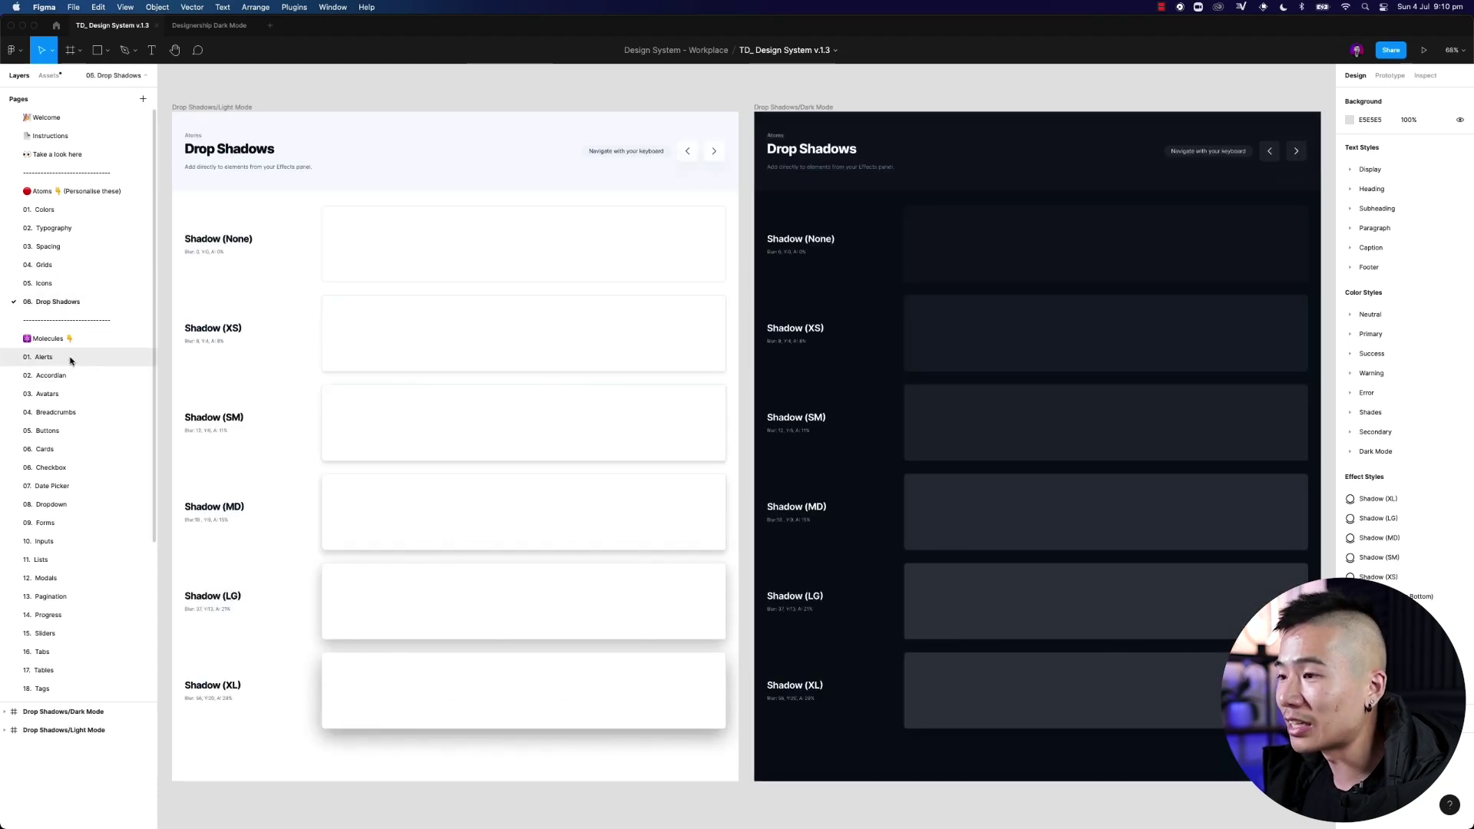
{"action": "left_click", "coordinate": [61, 357]}
{"action": "left_click", "coordinate": [69, 376]}
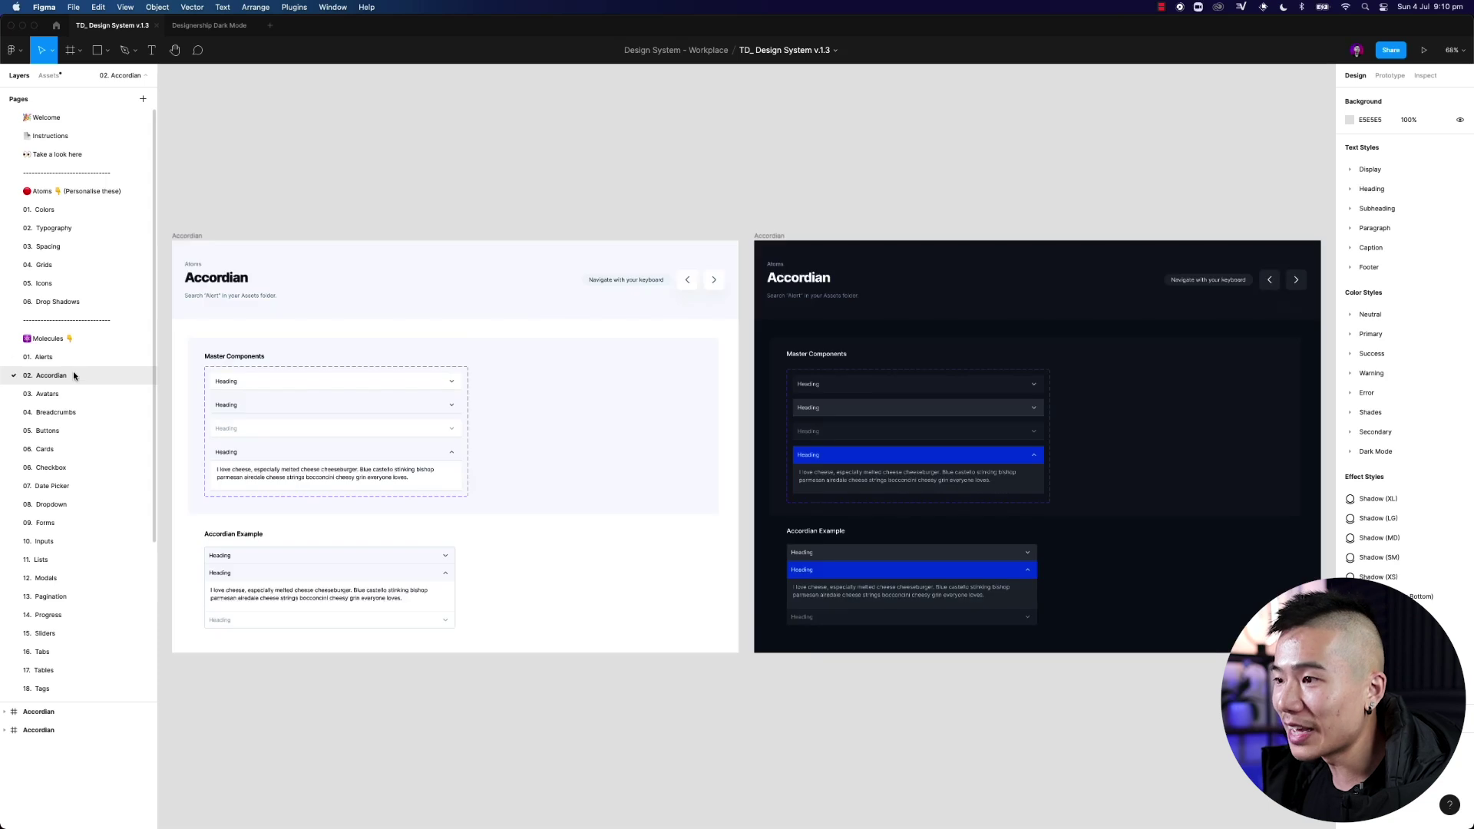
{"action": "left_click", "coordinate": [55, 412]}
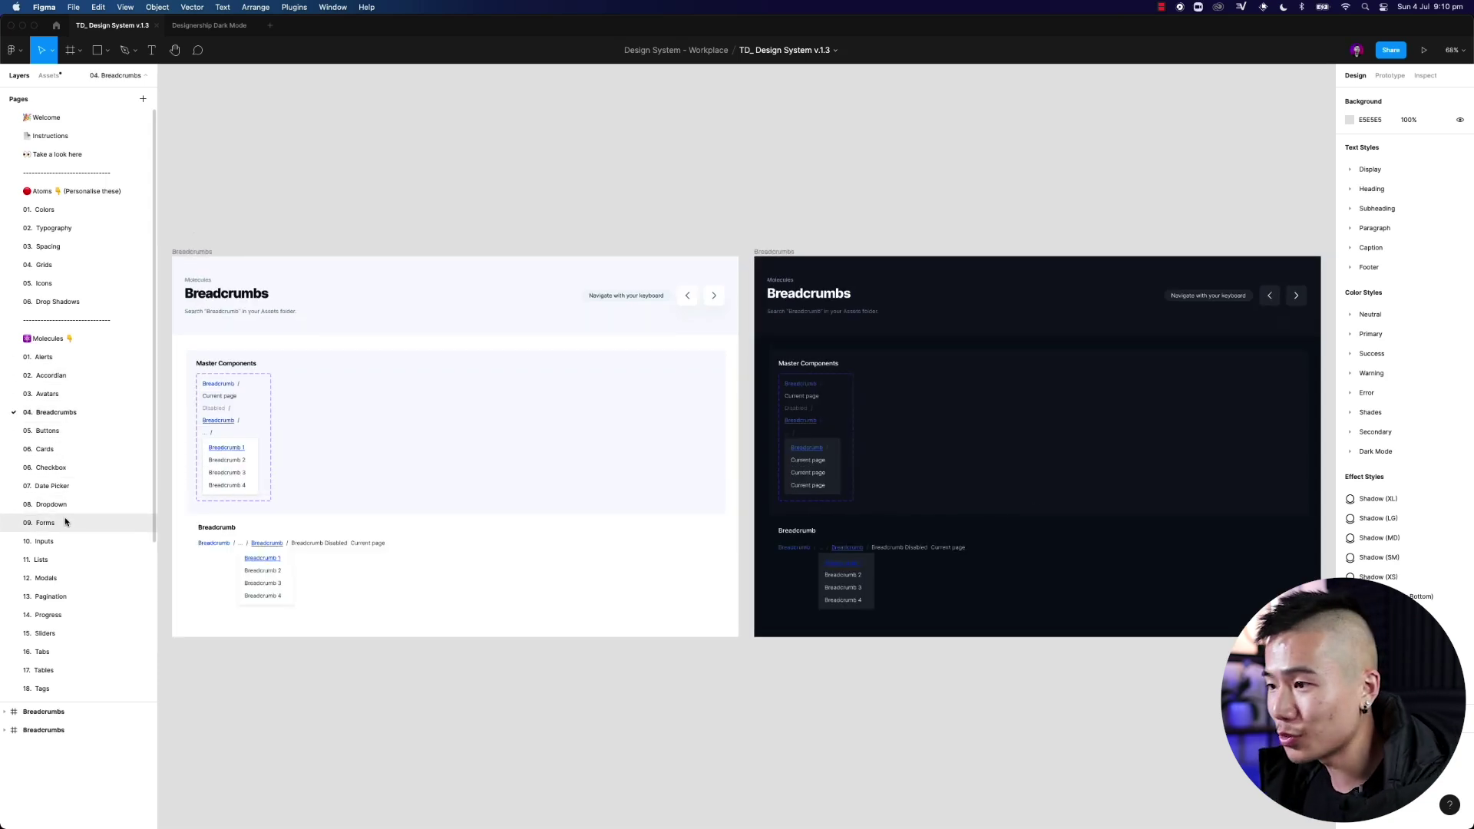
{"action": "left_click", "coordinate": [67, 543]}
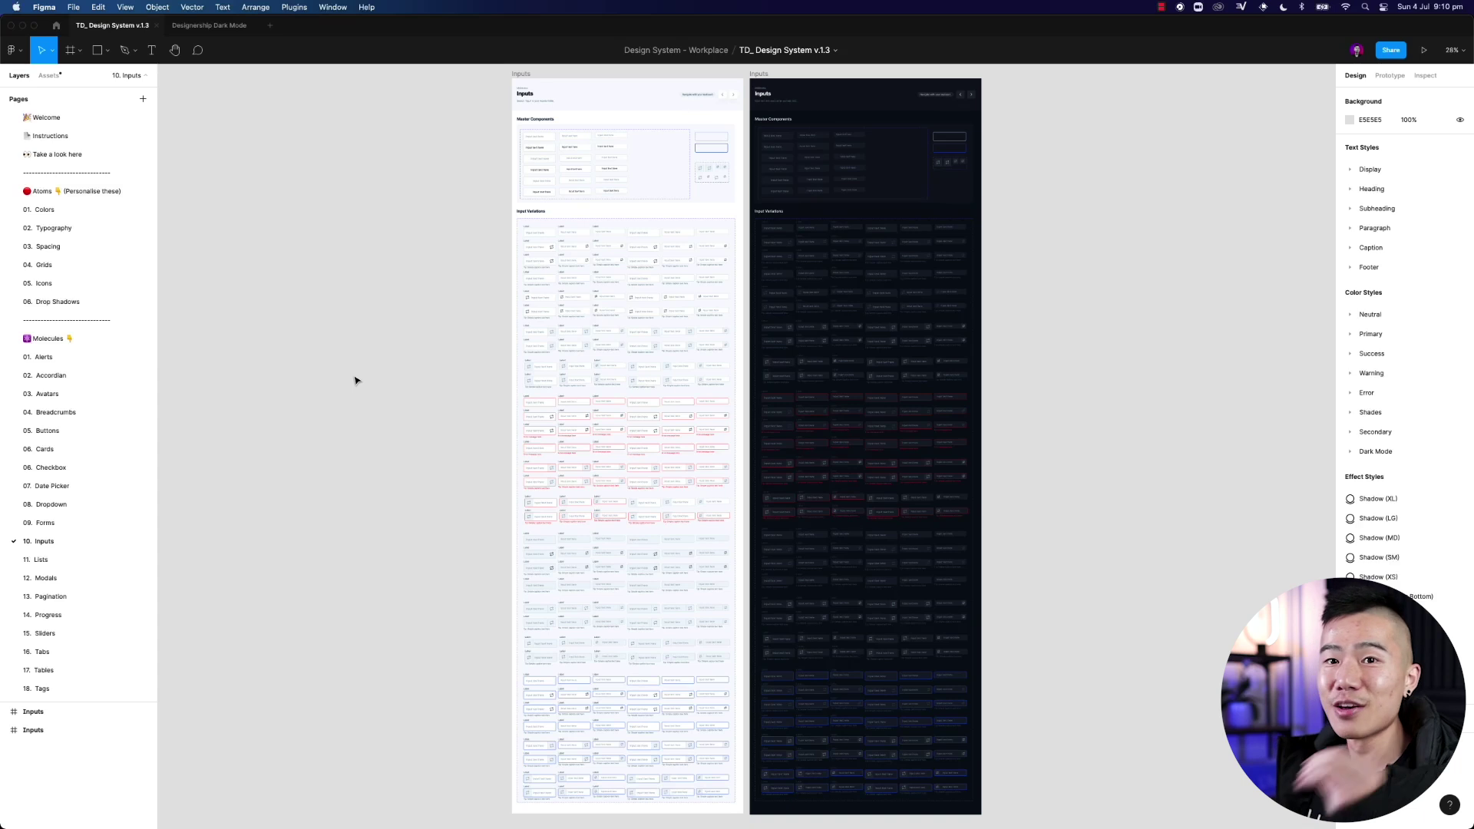
Step: Search the assets for "input" and place an Input component instance on the empty canvas beside the Inputs frames
{"action": "left_click", "coordinate": [49, 76]}
{"action": "left_click", "coordinate": [55, 100]}
{"action": "type", "text": "input"}
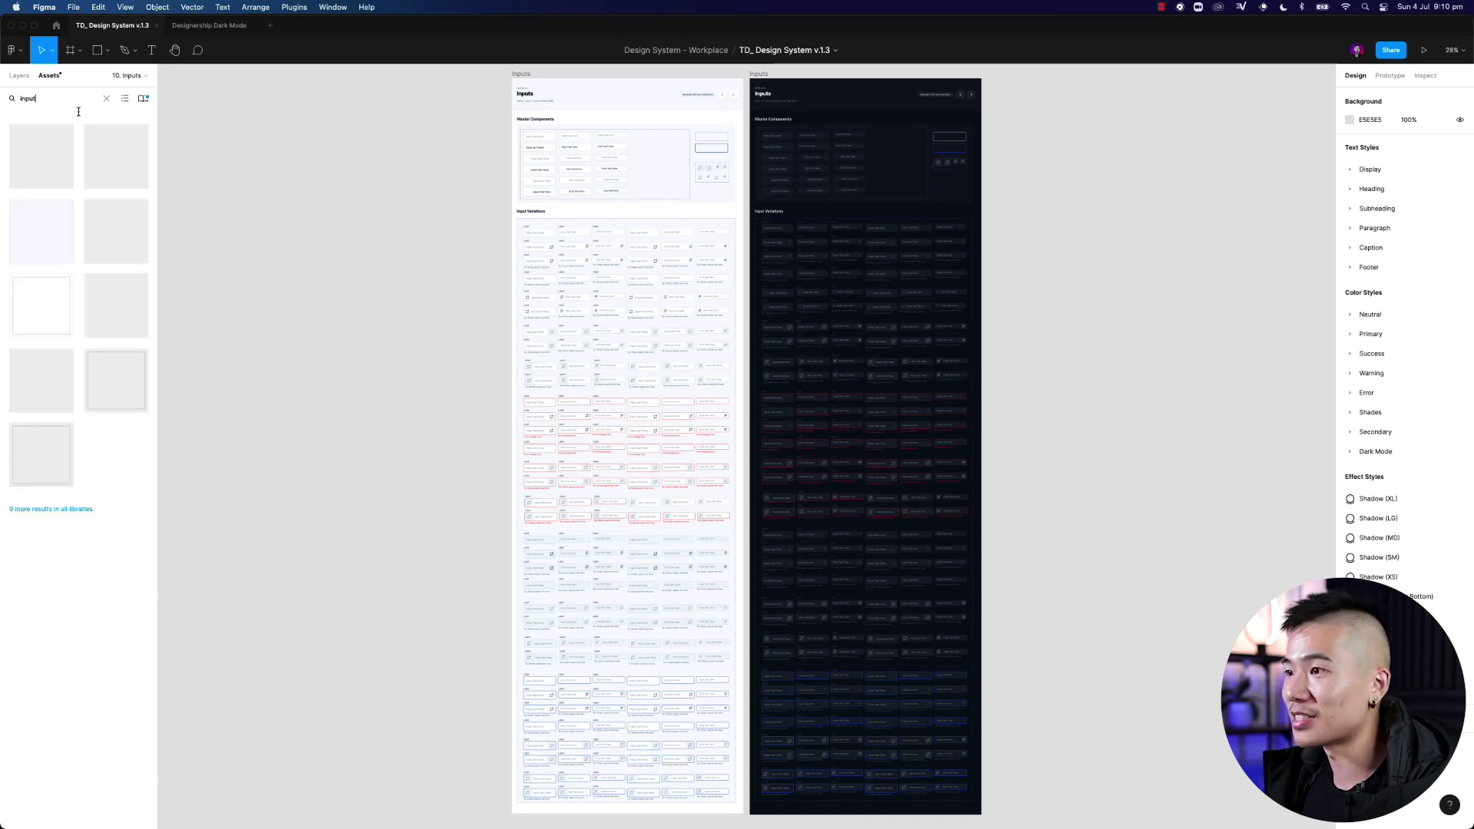
{"action": "left_click_drag", "start_coordinate": [42, 244], "coordinate": [321, 298]}
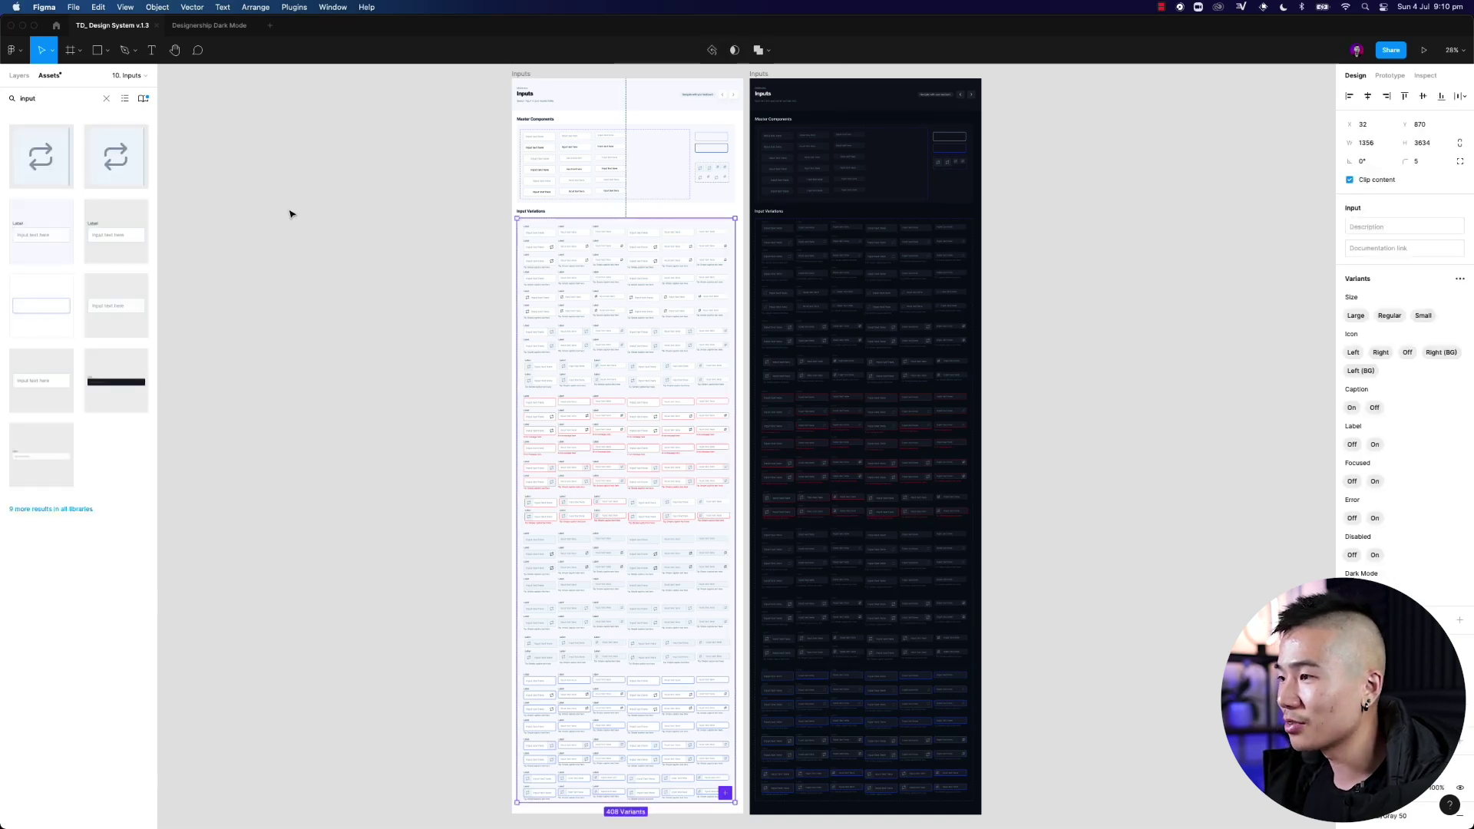
{"action": "scroll", "coordinate": [292, 215], "scroll_direction": "up", "scroll_amount": 3}
{"action": "left_click", "coordinate": [534, 376]}
{"action": "scroll", "coordinate": [510, 329], "scroll_direction": "left", "scroll_amount": 5}
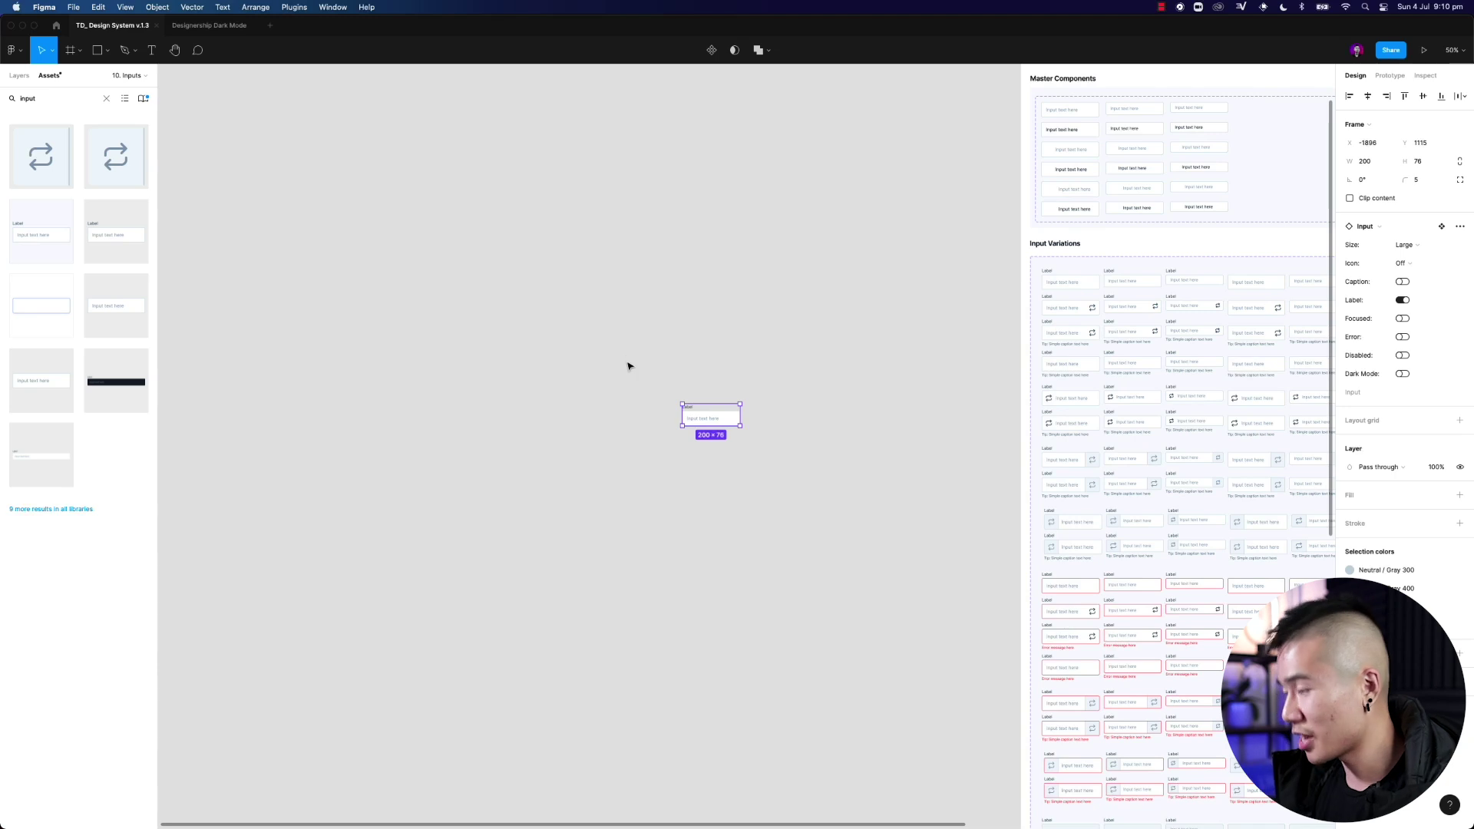
Step: Turn on the Dark Mode variant of the placed Input instance, and delete the instance
{"action": "key", "text": "shift+0"}
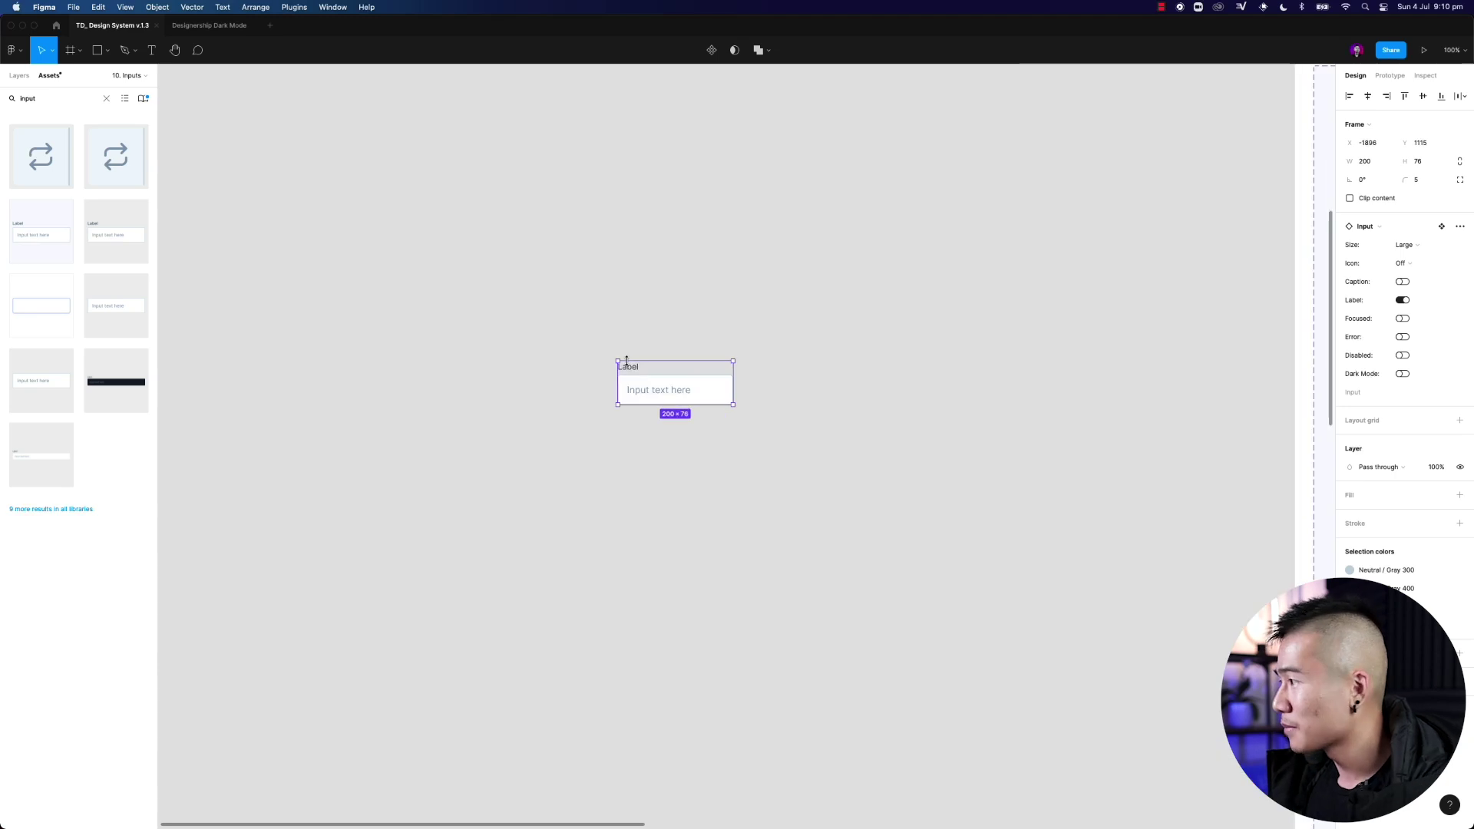
{"action": "left_click", "coordinate": [1401, 375]}
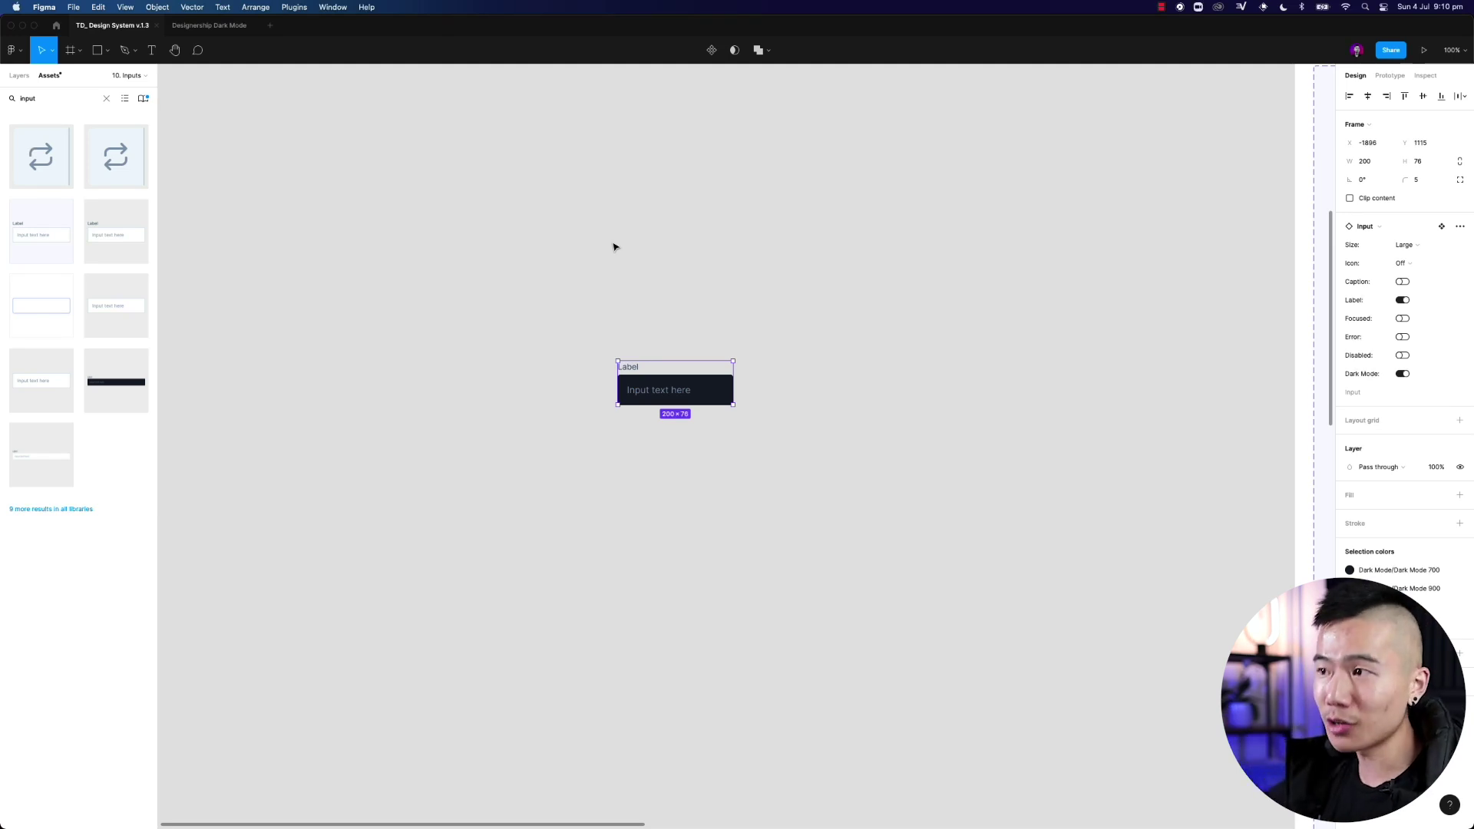
{"action": "key", "text": "Delete"}
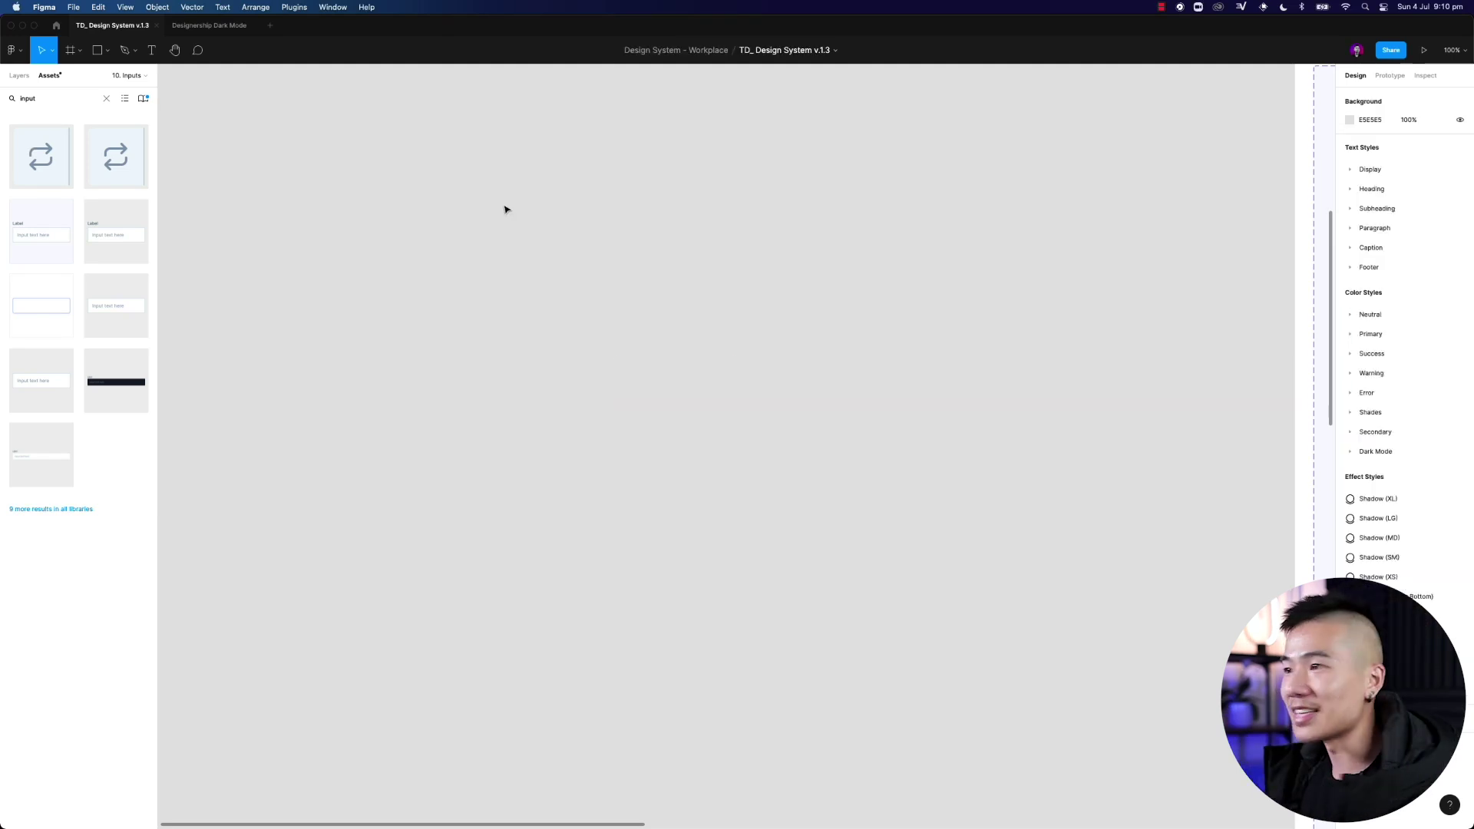
Step: Return to the Designership Dark Mode file, and search the web in Chrome for "jitter figma plugin", opening a result
{"action": "left_click", "coordinate": [204, 27]}
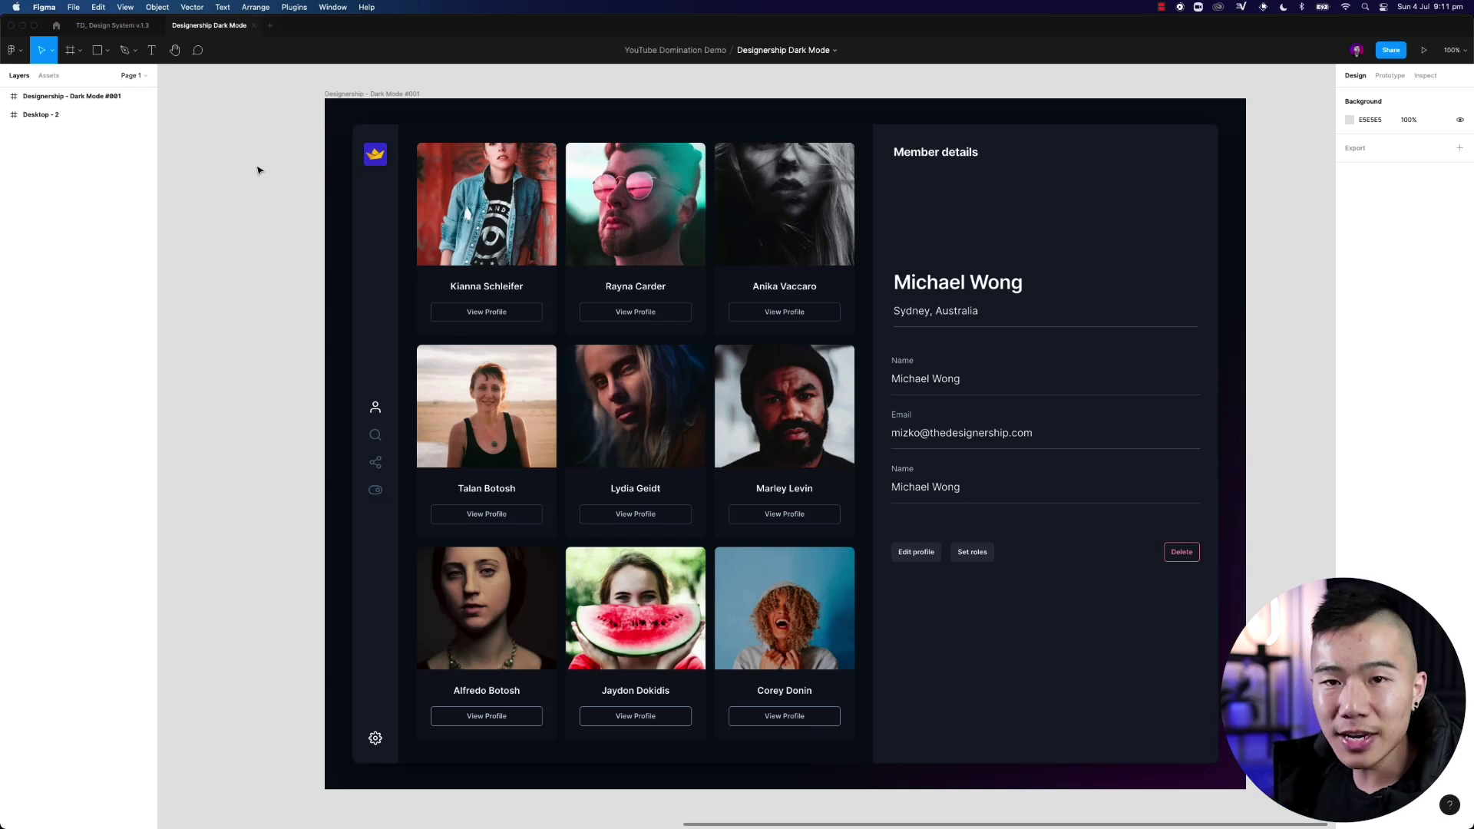
{"action": "type", "text": "jitter figma plugin"}
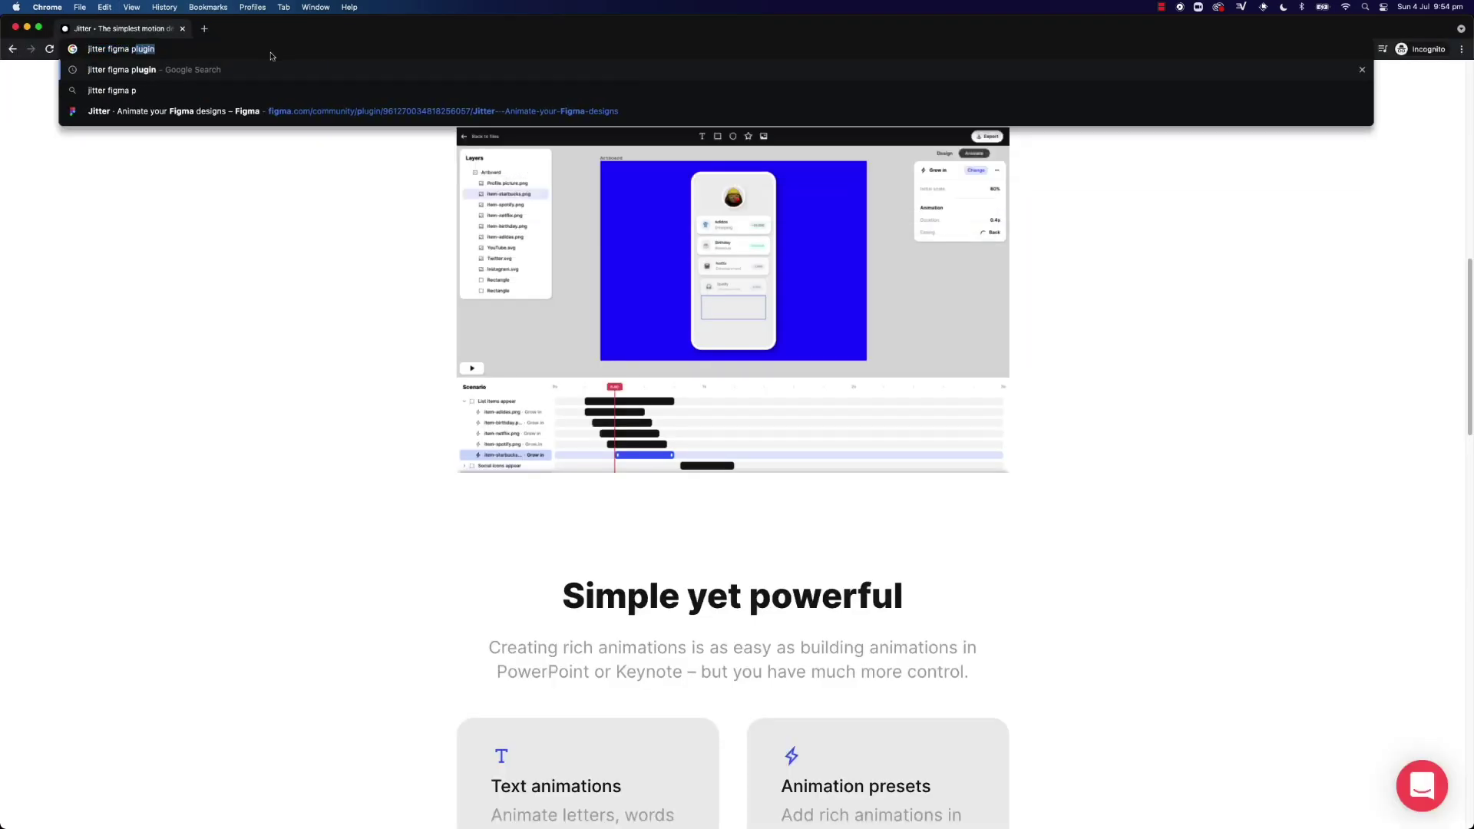
{"action": "key", "text": "Return"}
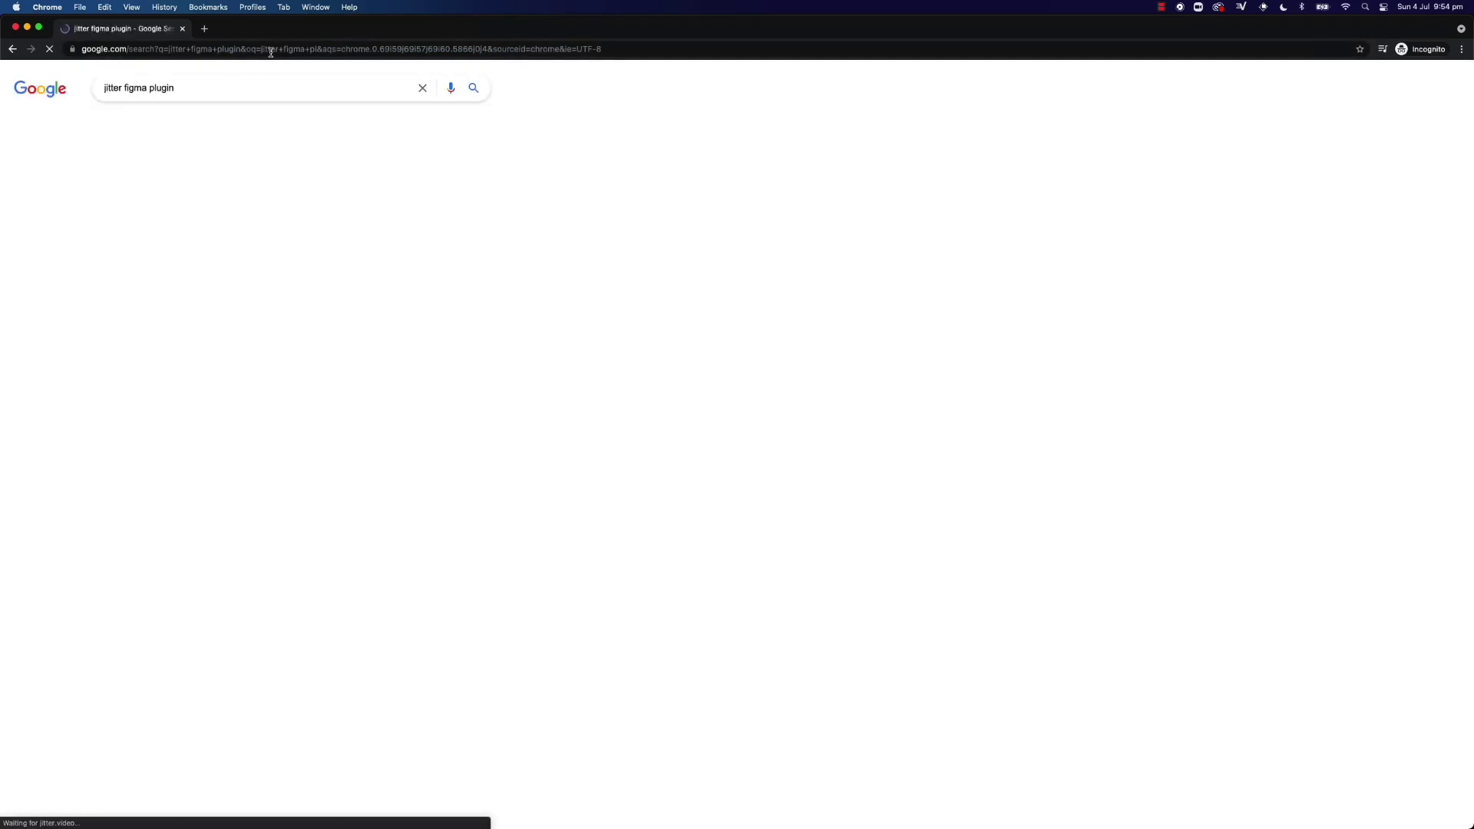
{"action": "left_click", "coordinate": [274, 264]}
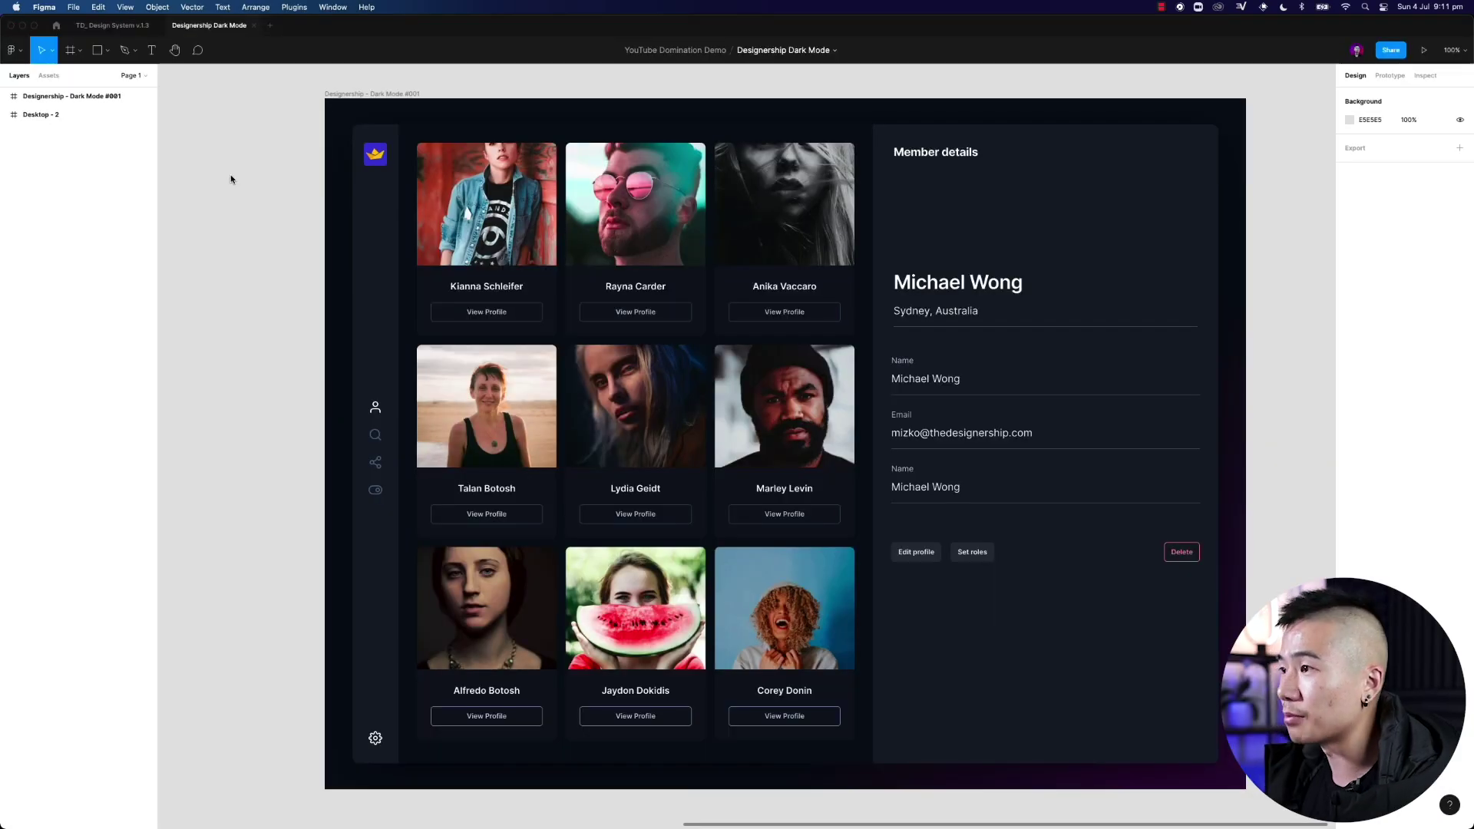
Step: Export the Designership - Dark Mode #001 frame to Jitter with the "Jitter - Animate your Figma designs" plugin
{"action": "left_click", "coordinate": [335, 94]}
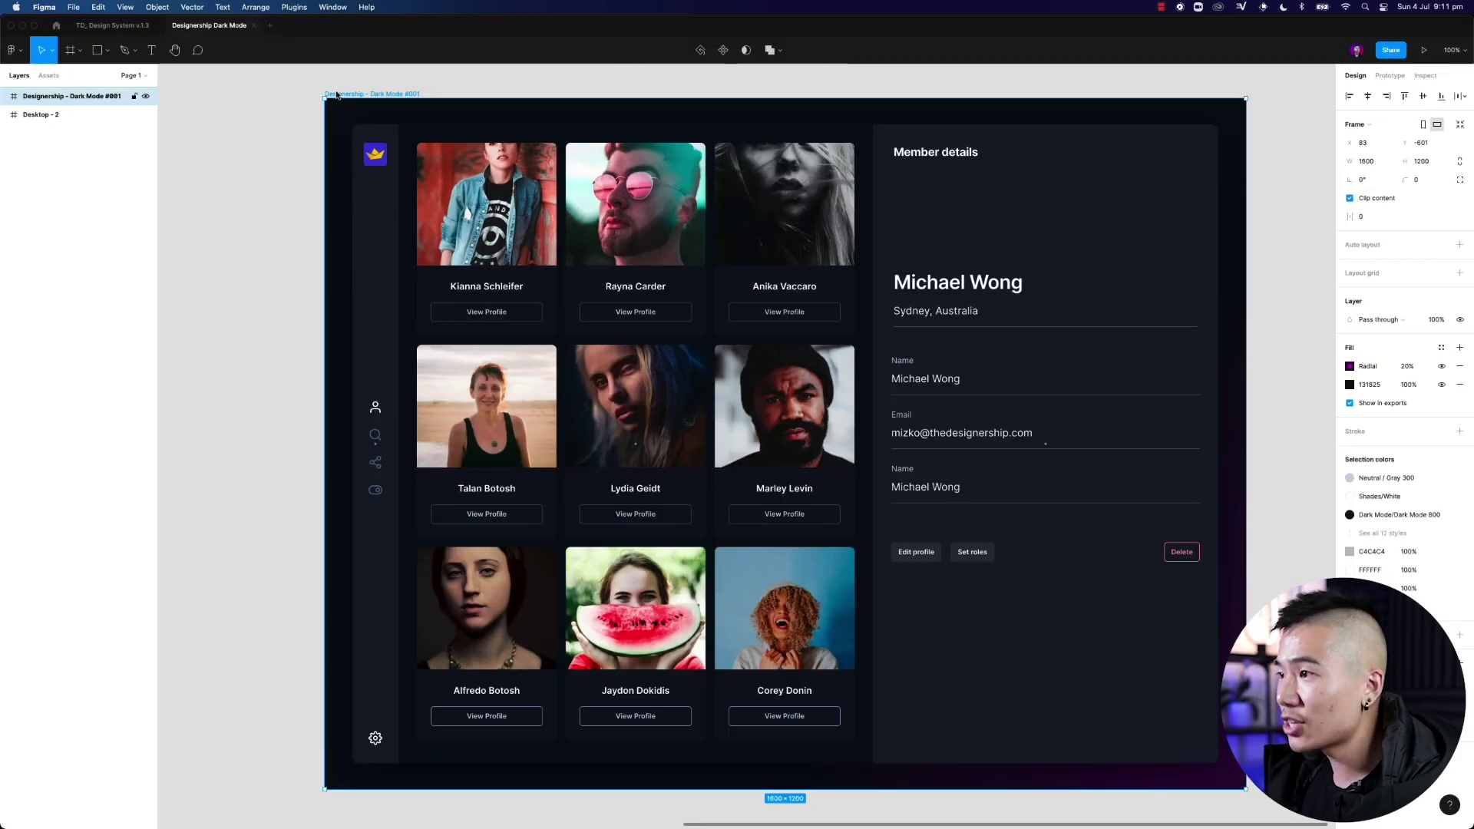
{"action": "left_click", "coordinate": [295, 8]}
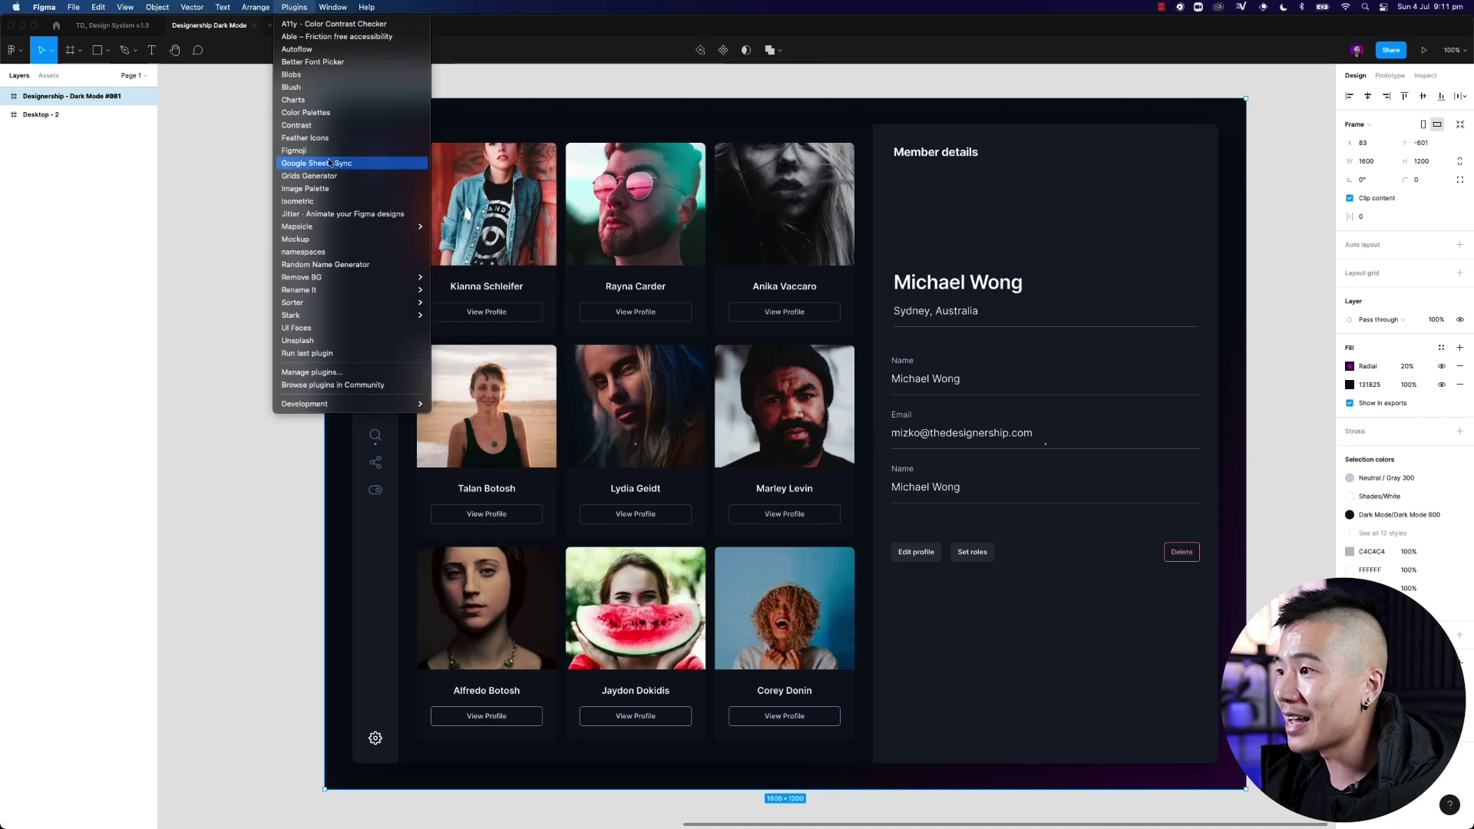
{"action": "left_click", "coordinate": [339, 214]}
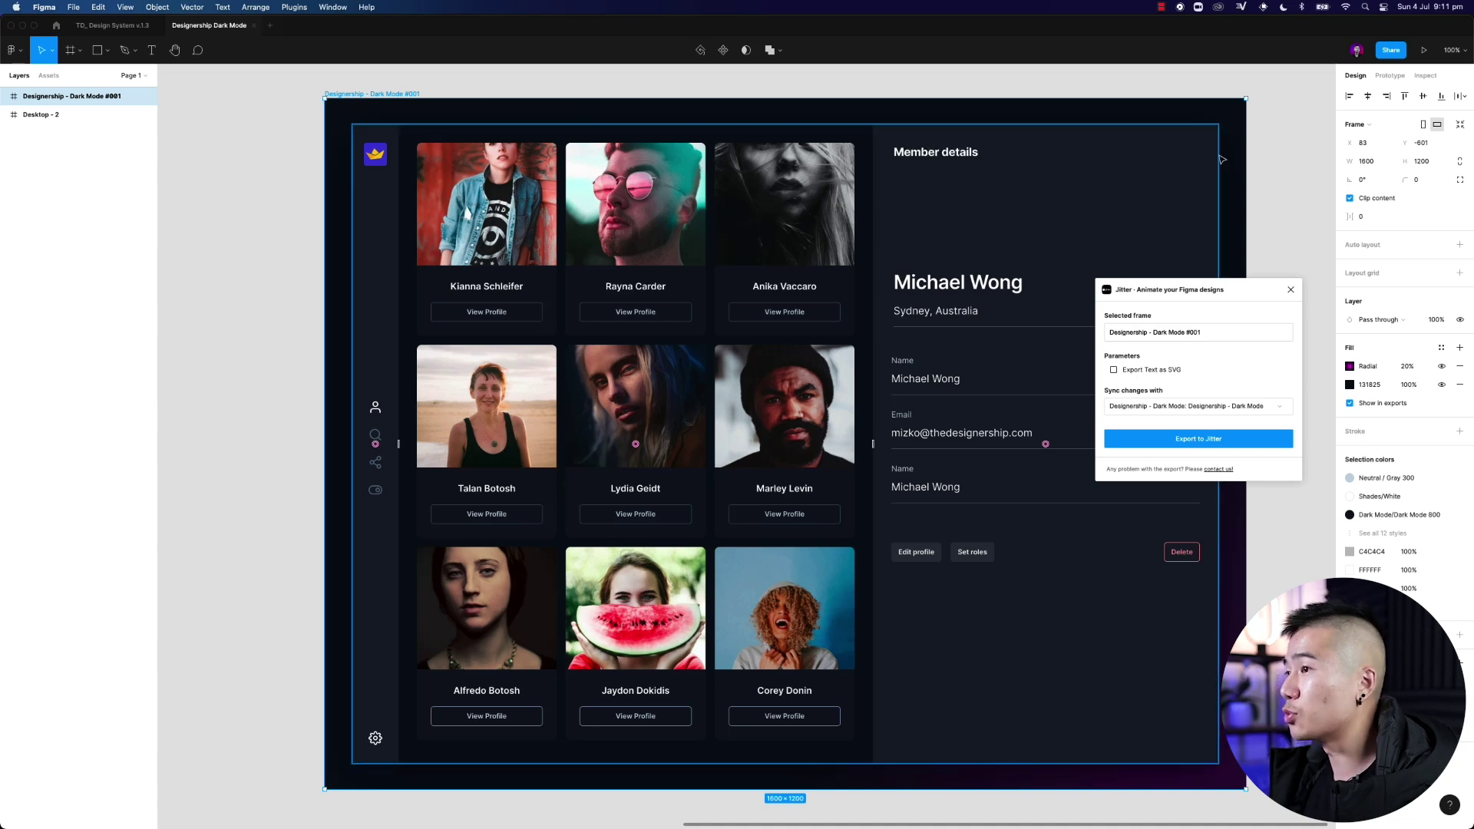
{"action": "left_click", "coordinate": [1179, 403]}
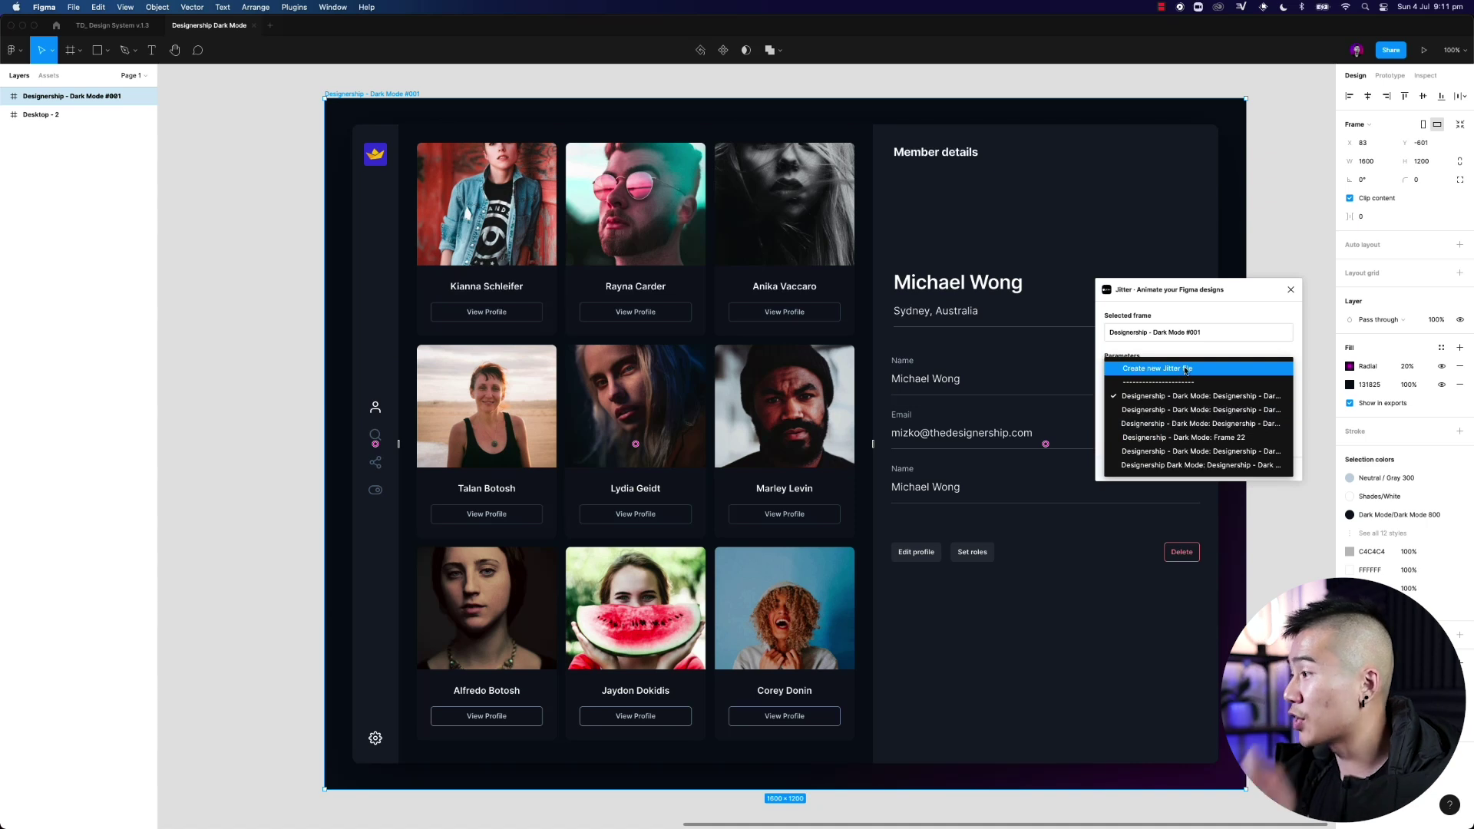
{"action": "left_click", "coordinate": [1242, 350]}
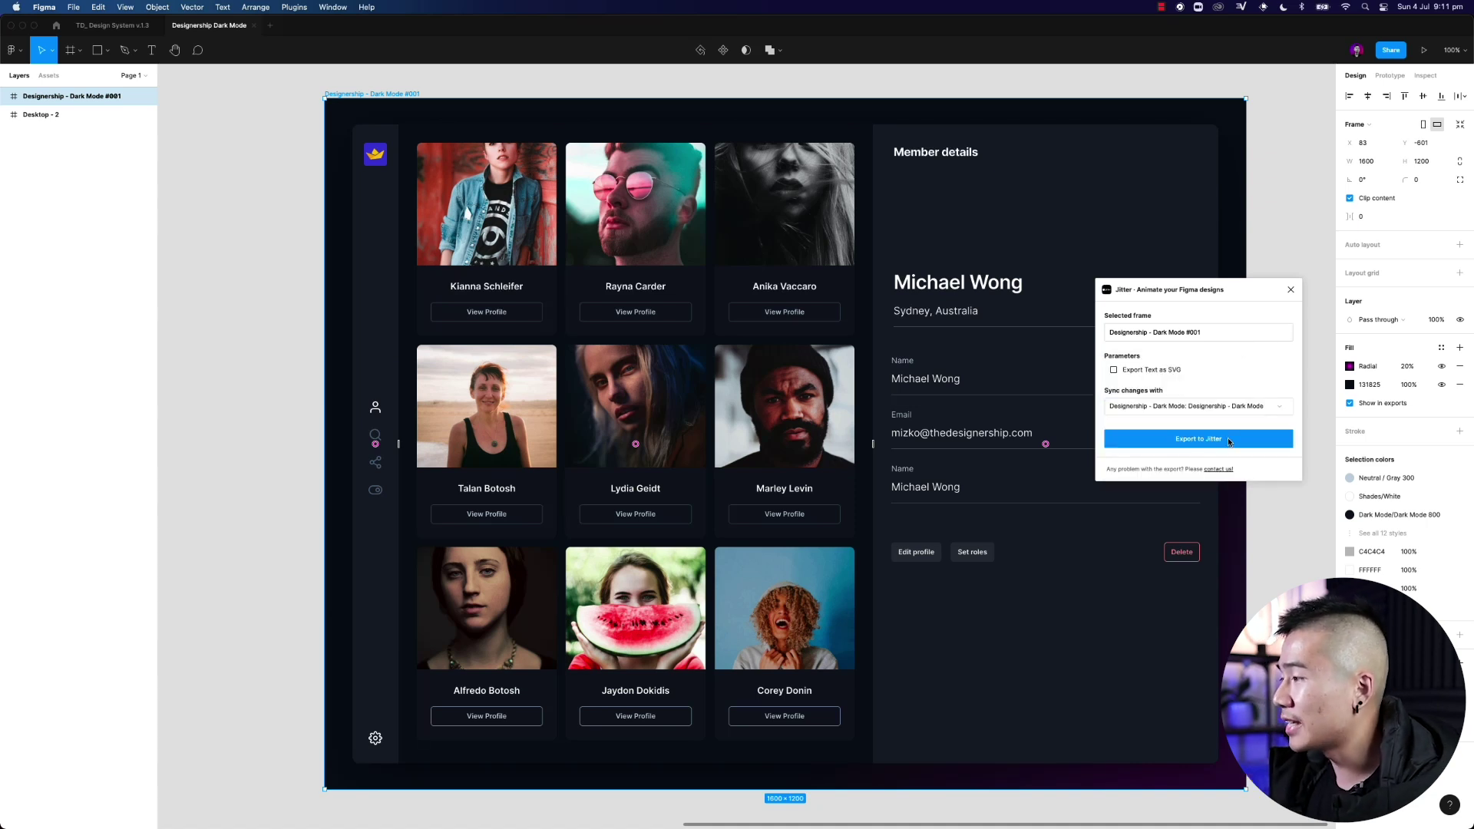
{"action": "left_click", "coordinate": [1251, 434]}
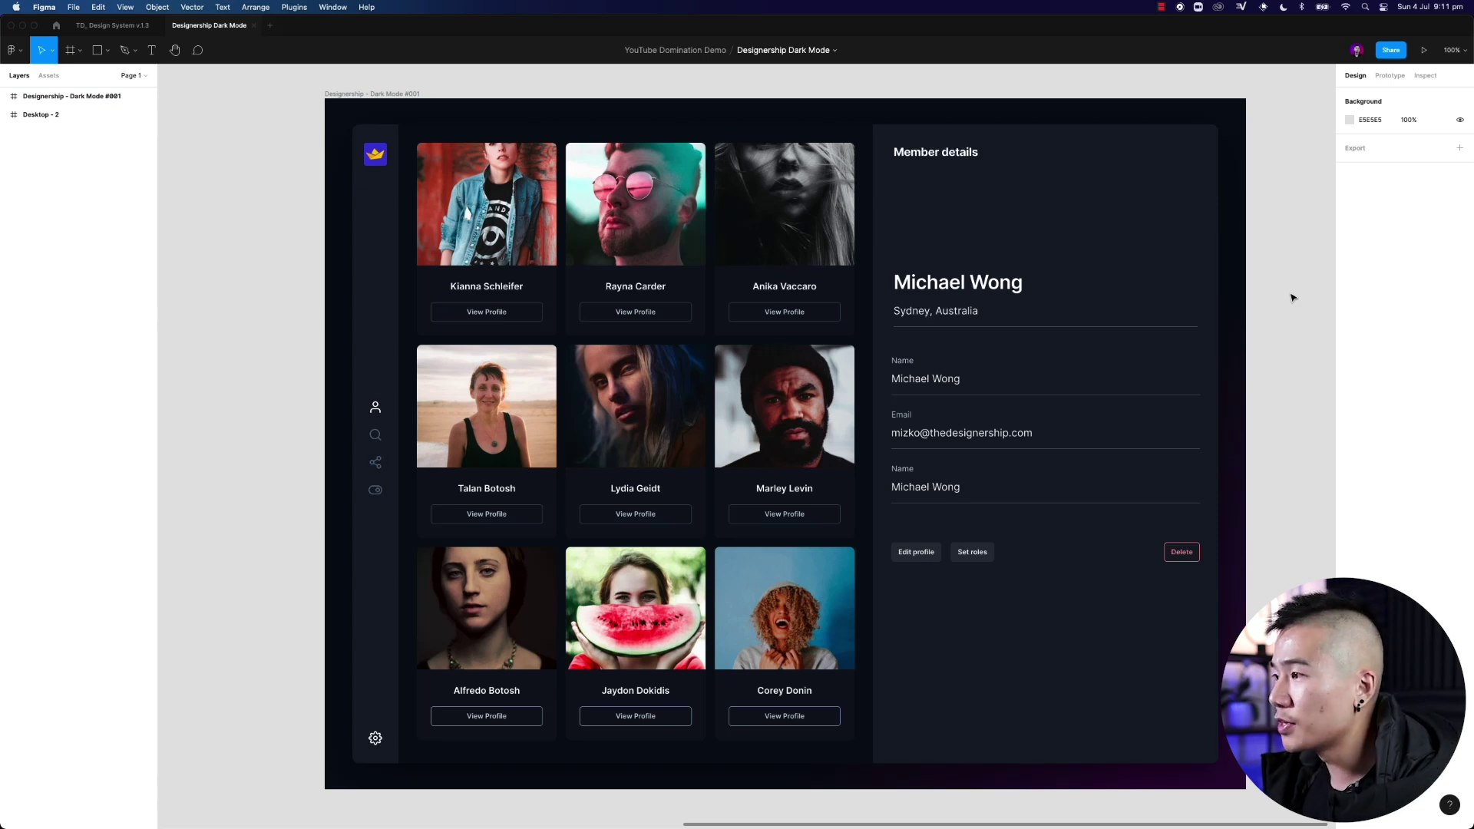
Step: Switch to Chrome to view the exported frame in Jitter, and return to Figma
{"action": "key", "text": "super+Tab"}
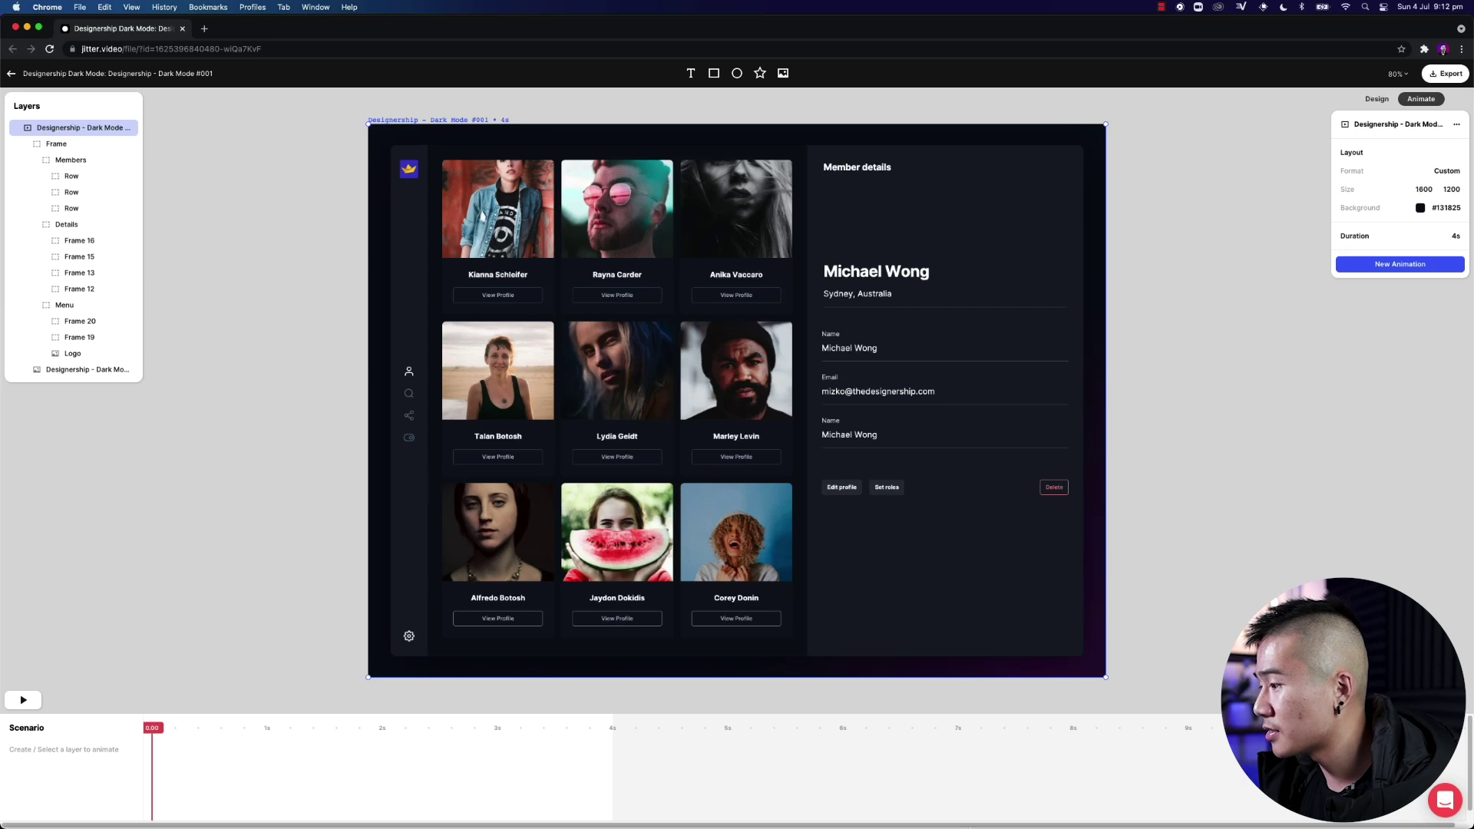
{"action": "left_click", "coordinate": [936, 816]}
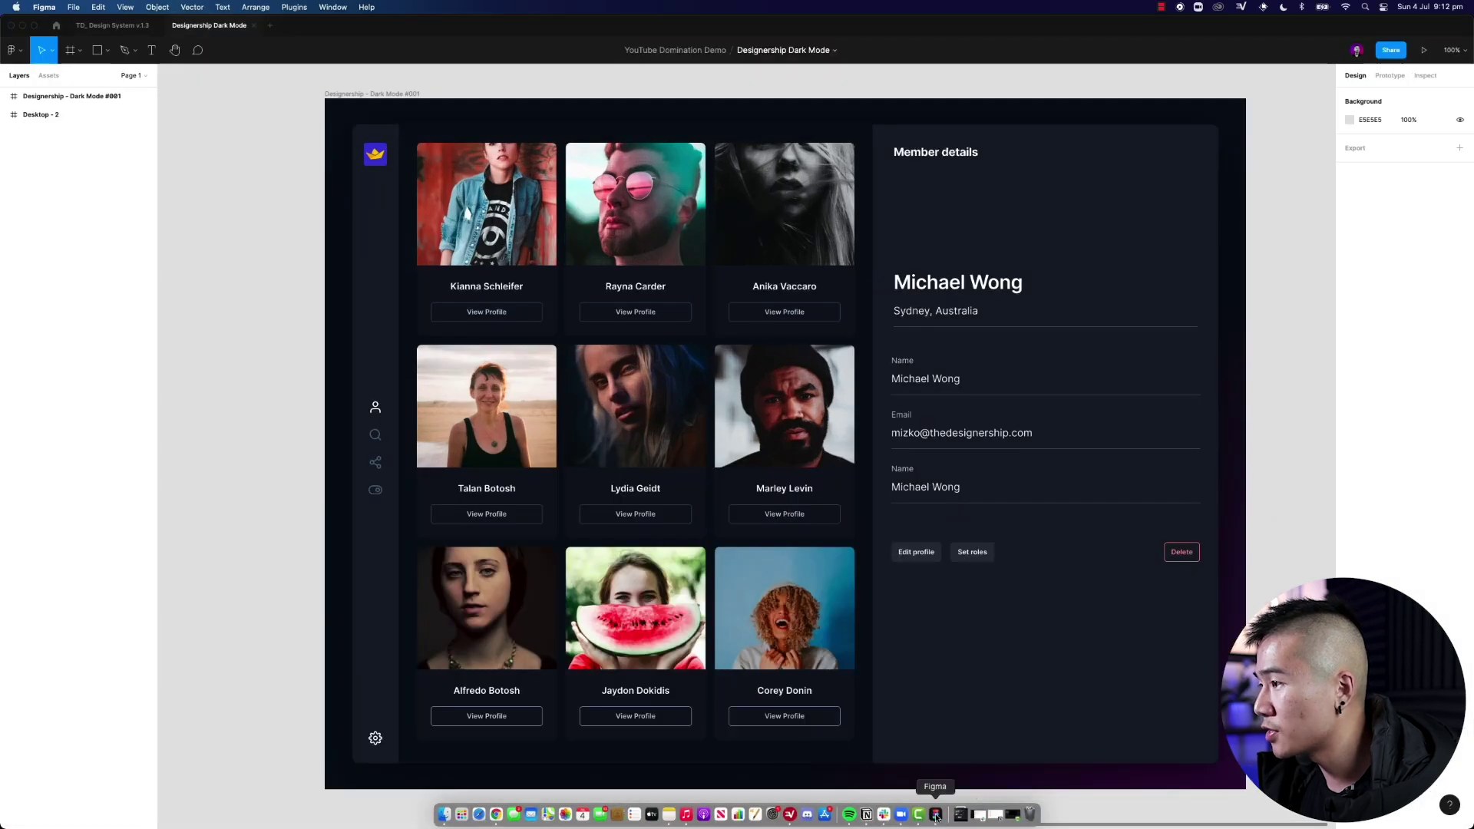
Step: Expand the dashboard's inner Frame, select its Menu sidebar, and nudge it left to X -45
{"action": "left_click", "coordinate": [456, 261]}
{"action": "left_click", "coordinate": [16, 115]}
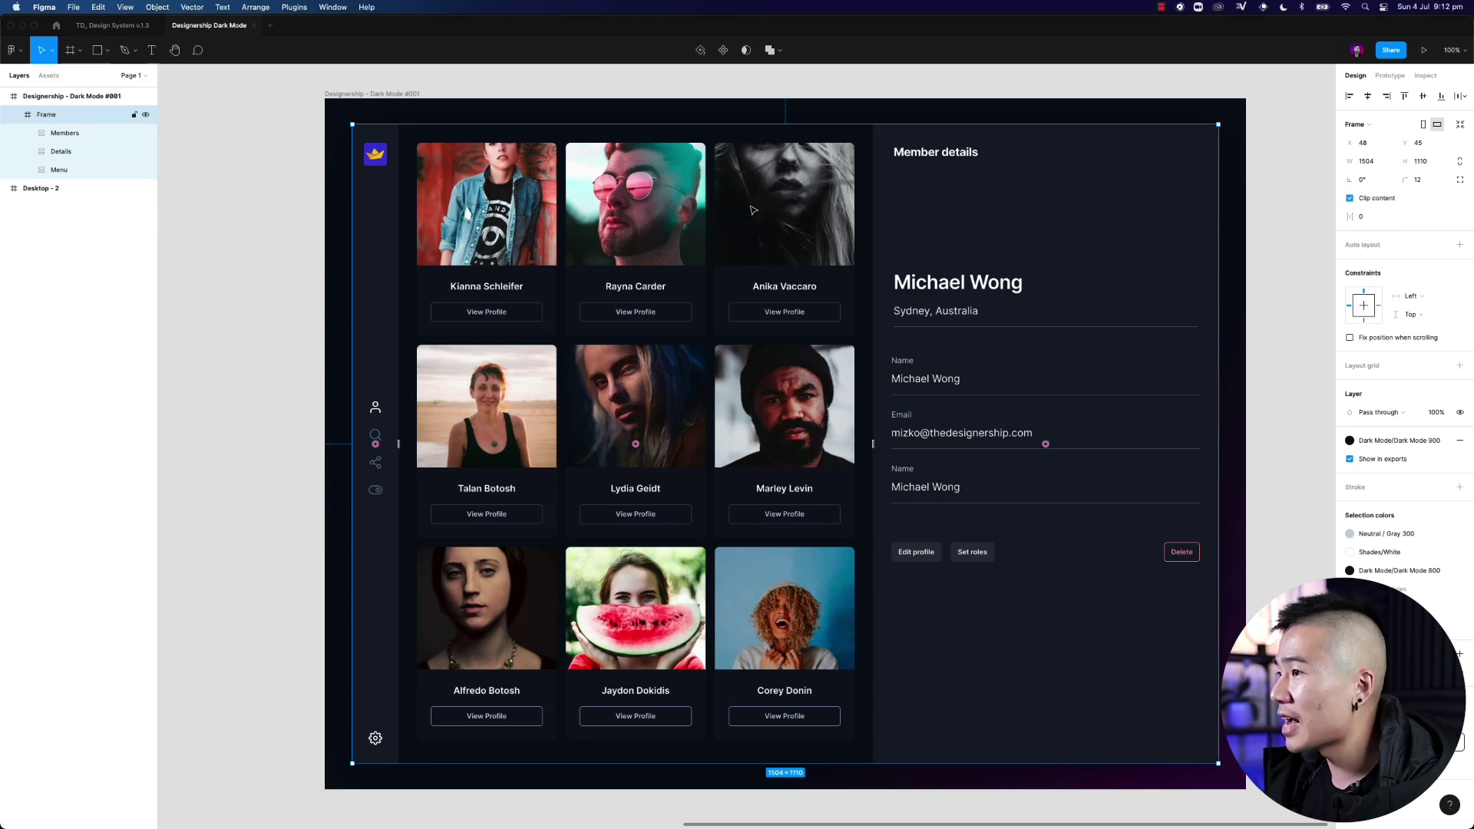
{"action": "double_click", "coordinate": [393, 202]}
{"action": "key", "text": "Left"}
{"action": "key", "text": "Left"}
{"action": "key", "text": "Left"}
{"action": "key", "text": "Left"}
{"action": "key", "text": "Left"}
{"action": "key", "text": "Left"}
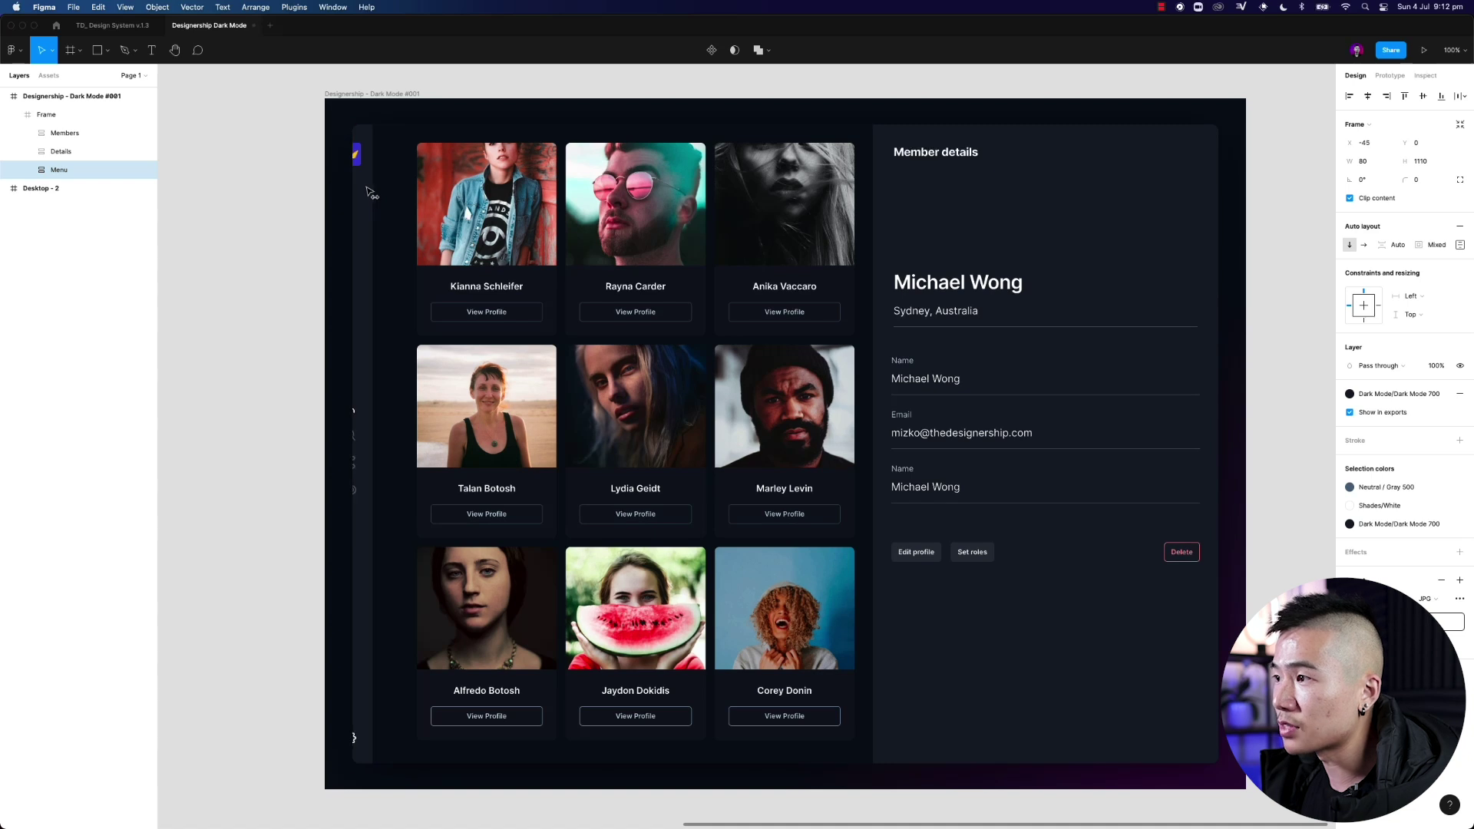
Step: Nudge the Menu sidebar back to the right to X 0 inside the Frame
{"action": "key", "text": "Right"}
{"action": "key", "text": "Right"}
{"action": "key", "text": "Right"}
{"action": "key", "text": "Right"}
{"action": "key", "text": "Right"}
{"action": "key", "text": "Right"}
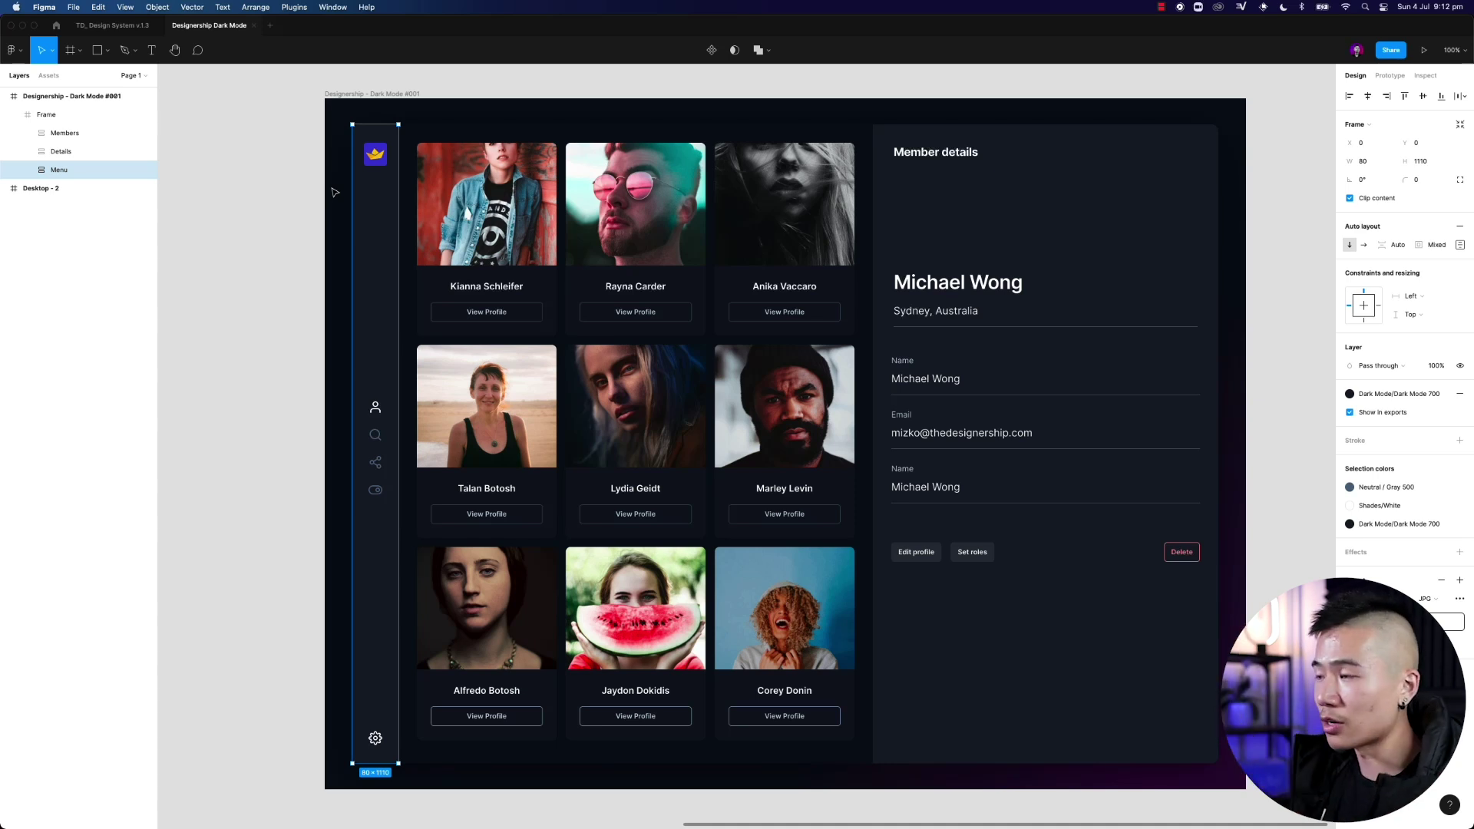
Step: Switch back to Jitter in Chrome, select the Menu sidebar and add a custom Move animation to it
{"action": "left_click", "coordinate": [290, 170]}
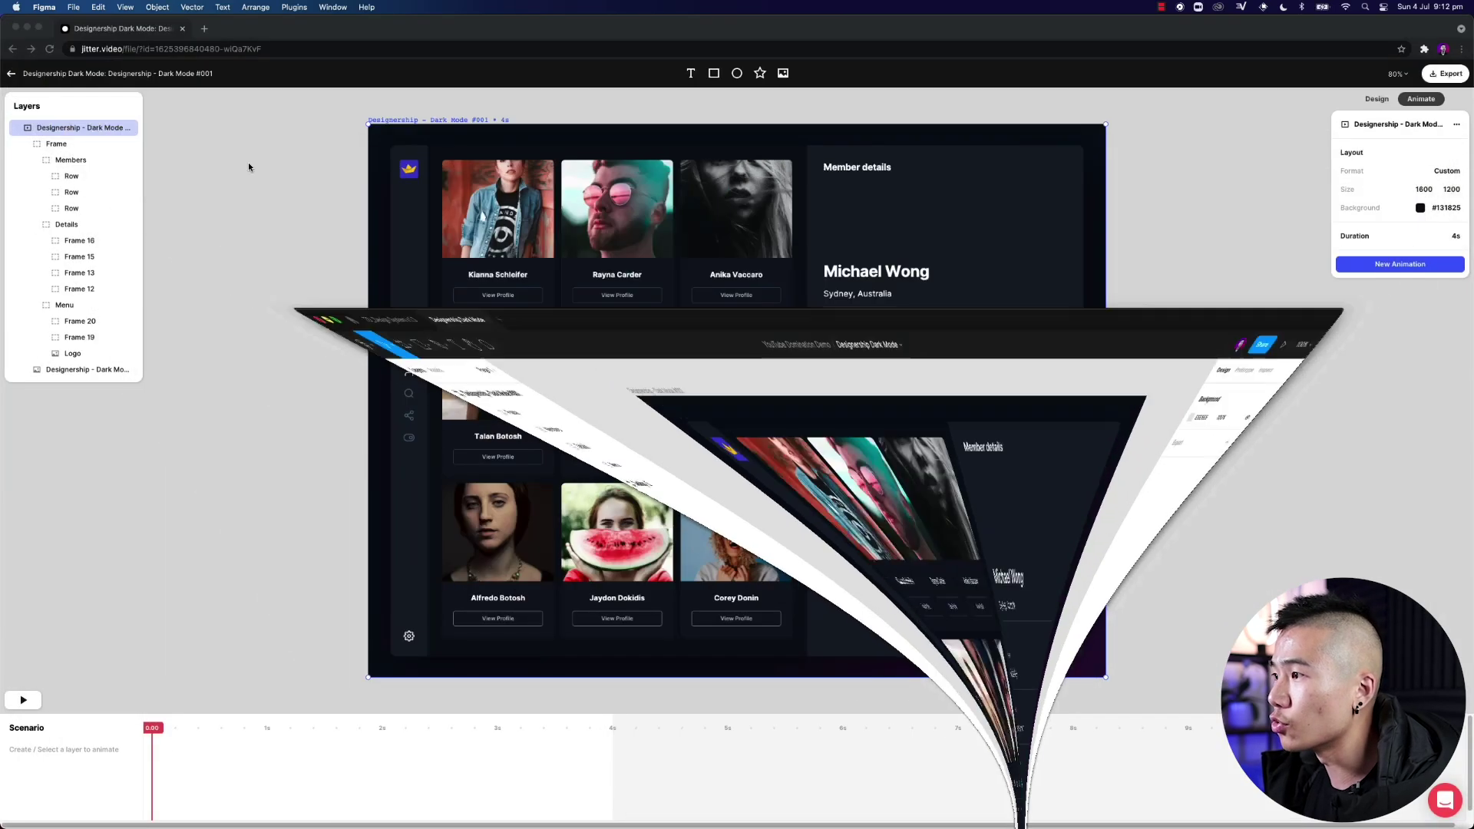
{"action": "left_click", "coordinate": [424, 274]}
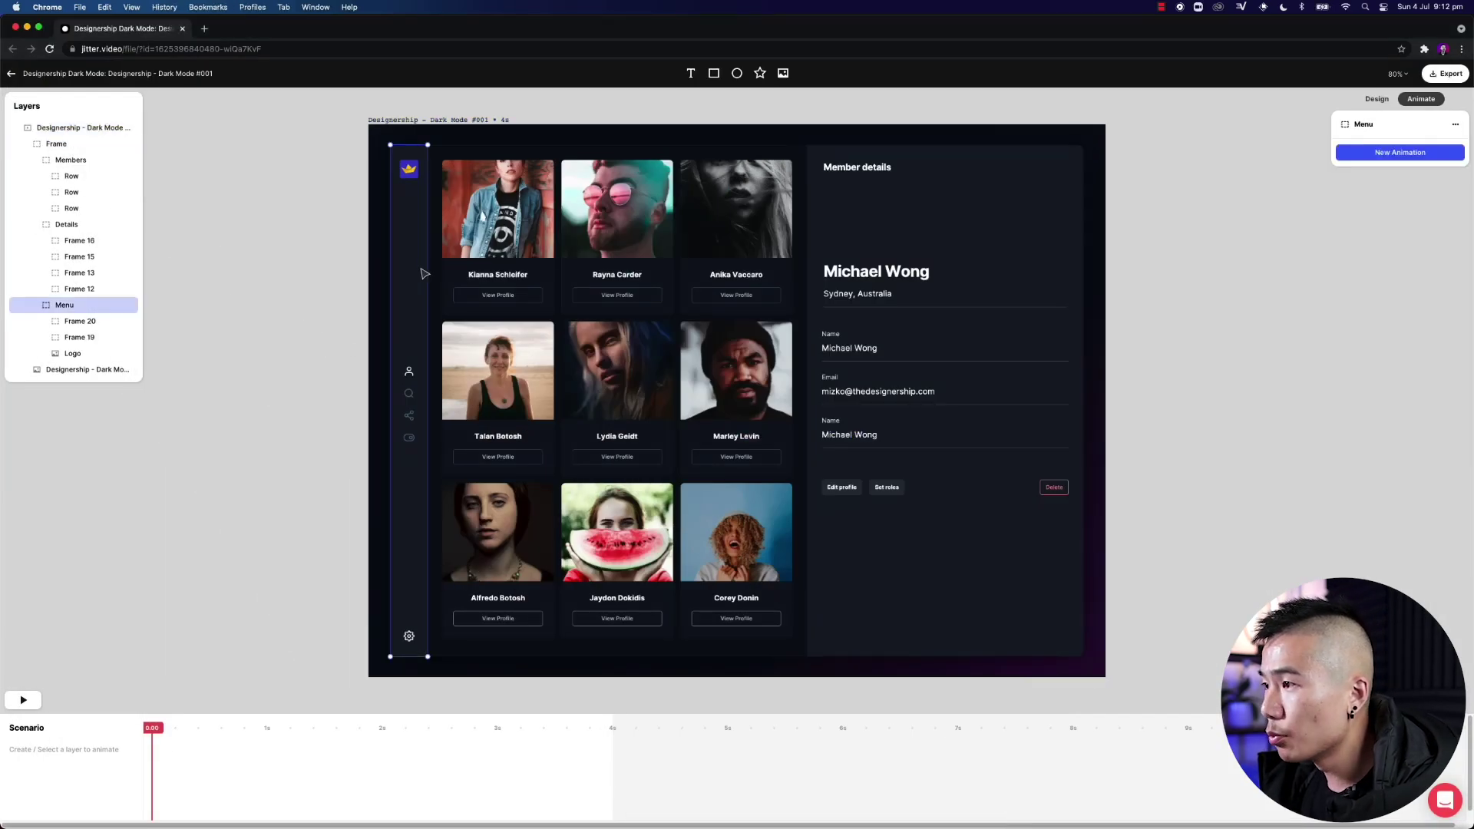
{"action": "left_click_drag", "start_coordinate": [424, 273], "coordinate": [416, 272]}
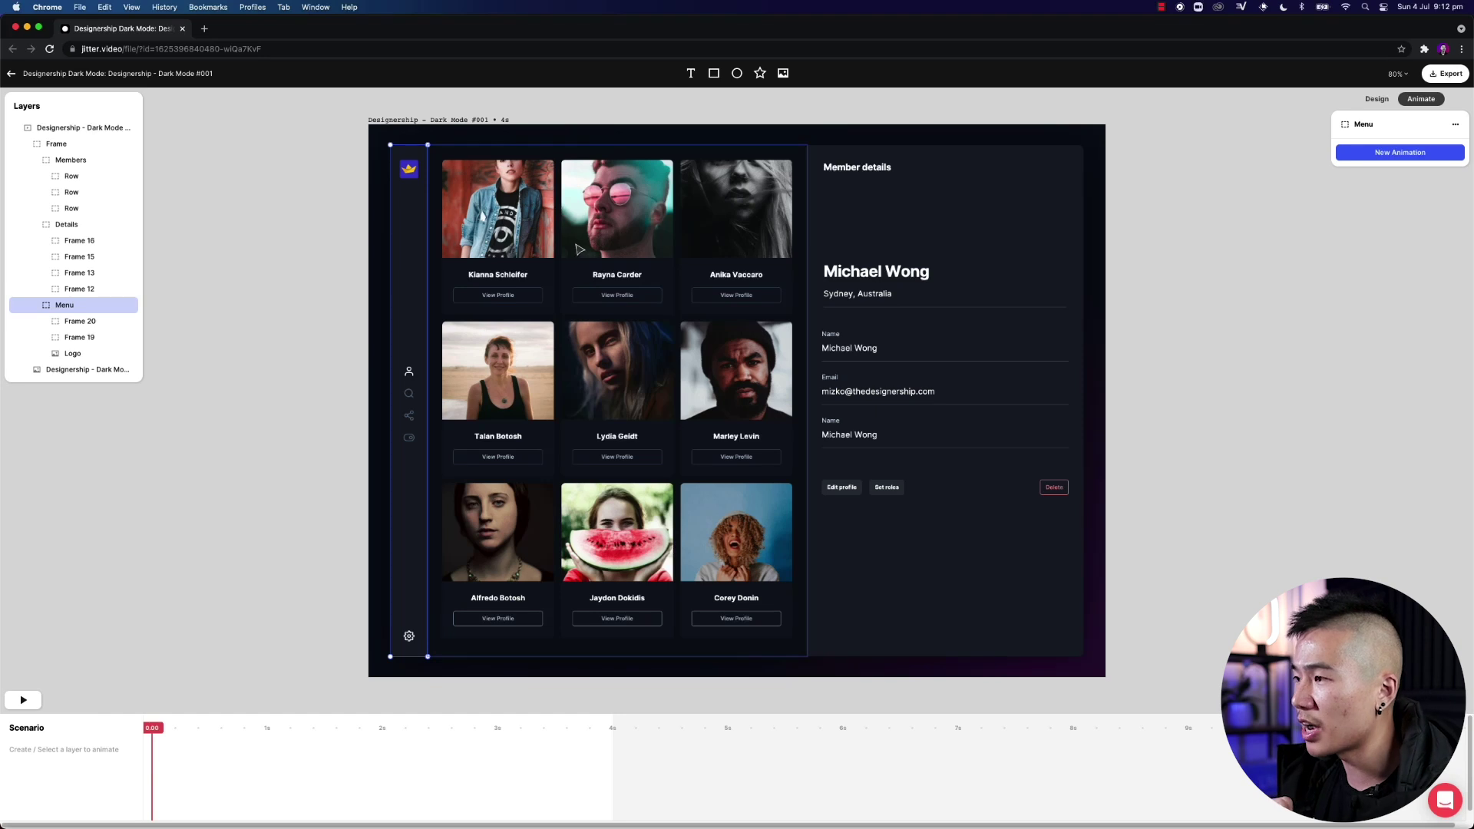
{"action": "left_click", "coordinate": [1365, 153]}
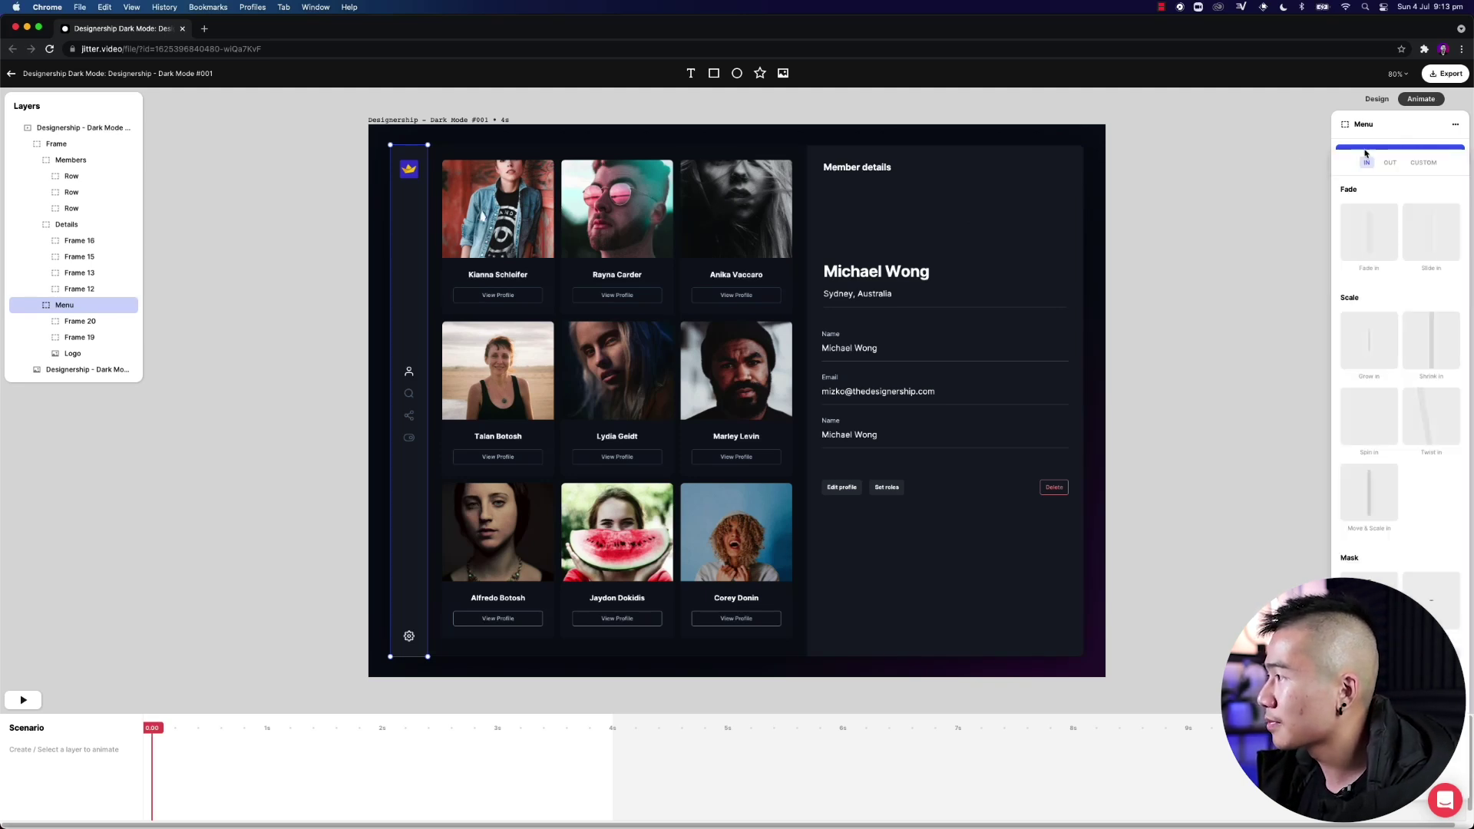
{"action": "left_click", "coordinate": [1422, 163]}
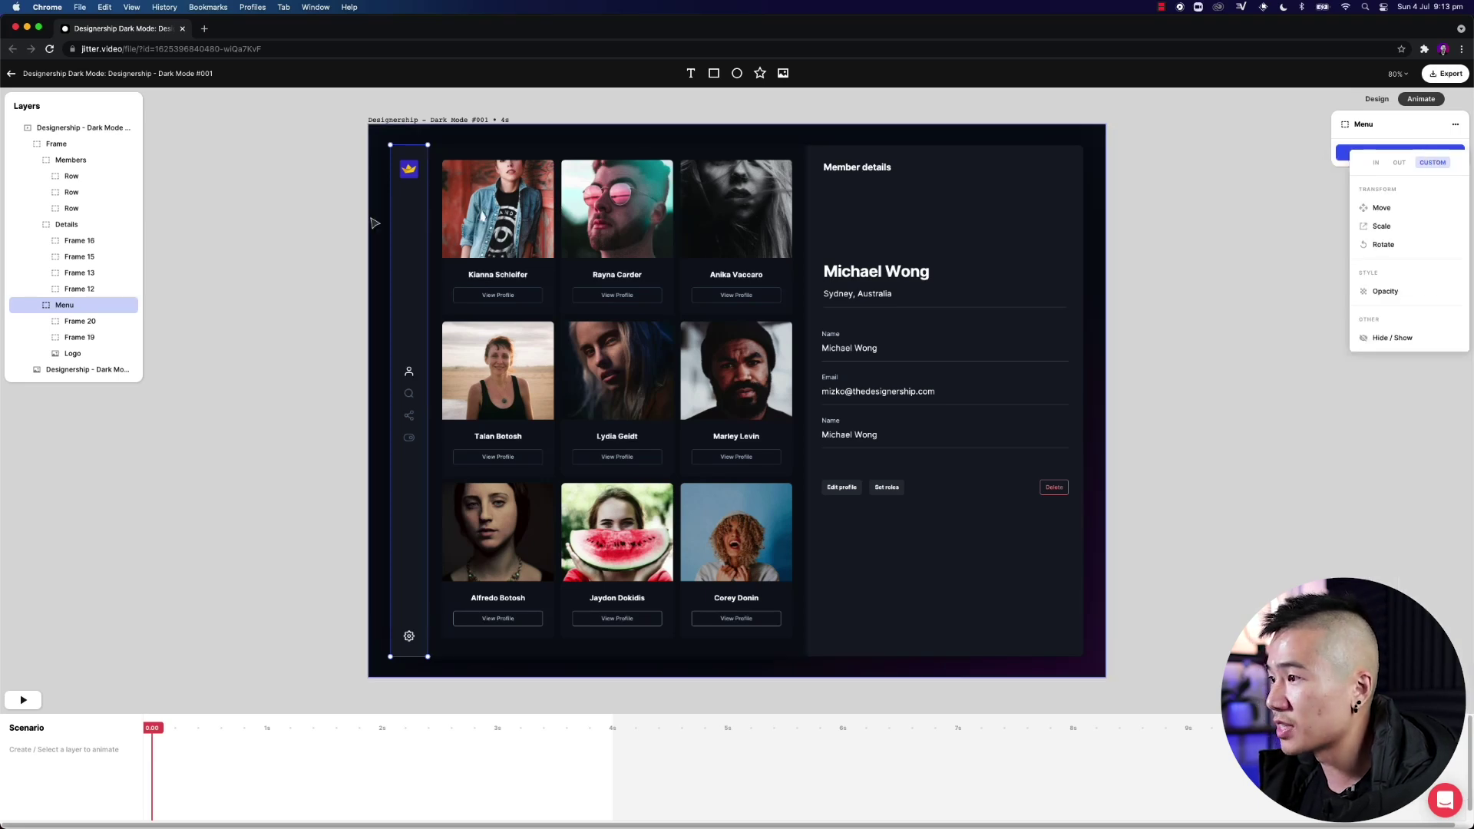
{"action": "left_click", "coordinate": [1396, 213]}
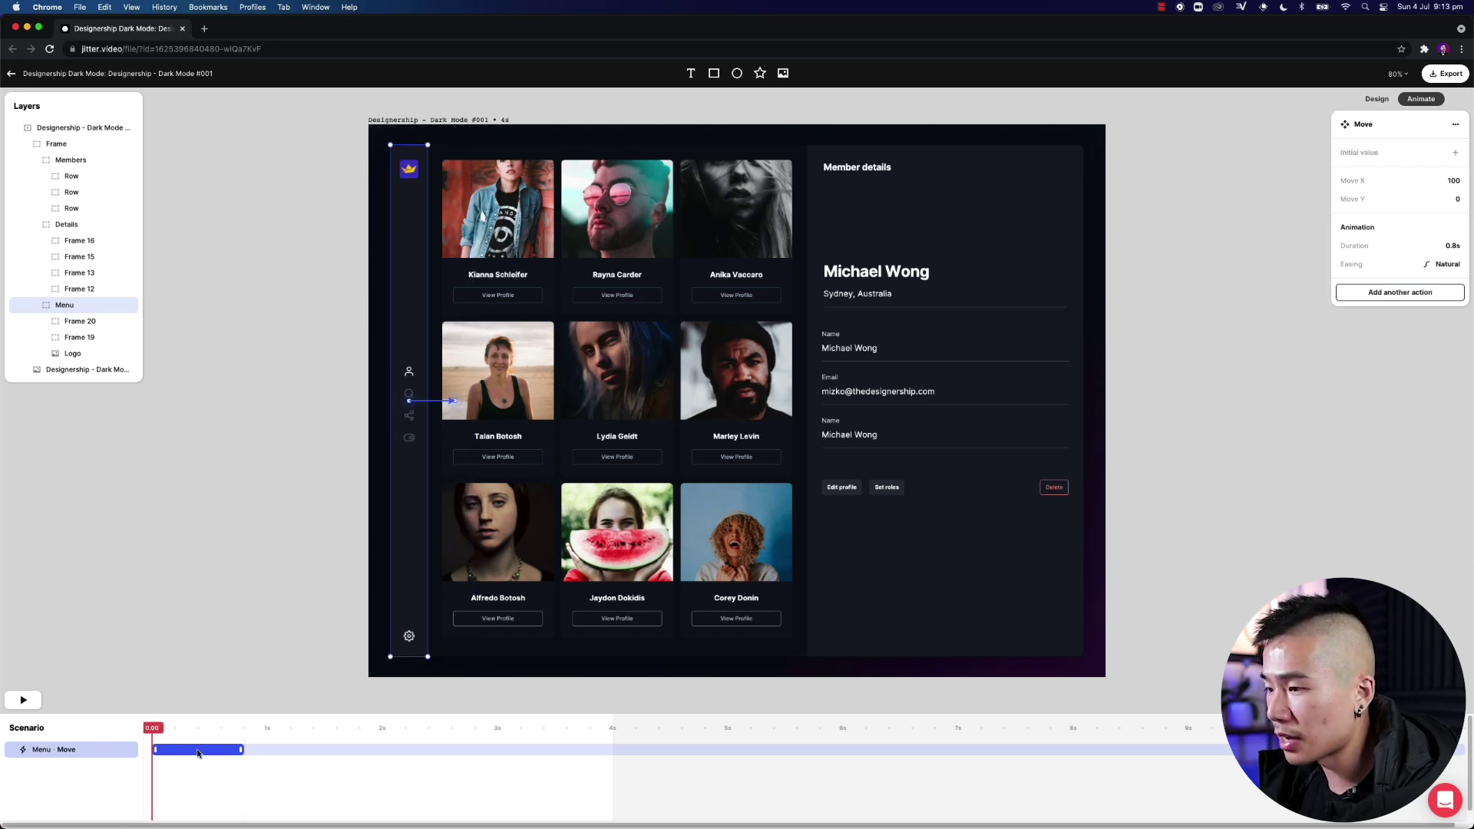
Step: Start the Menu's Move just outside the inner Frame's left edge and end it at the sidebar's original position
{"action": "left_click_drag", "start_coordinate": [424, 482], "coordinate": [386, 471]}
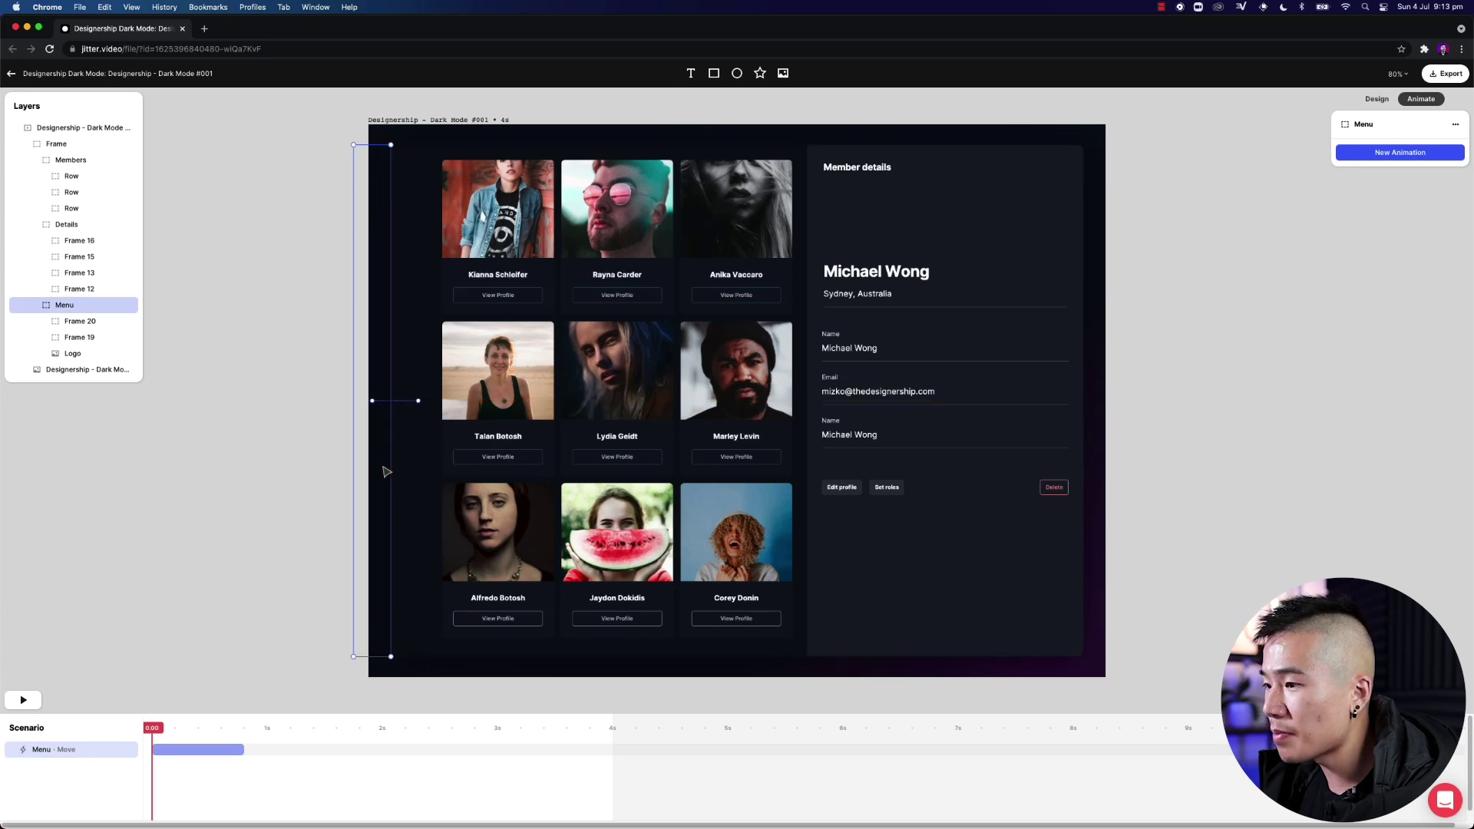
{"action": "left_click", "coordinate": [238, 750]}
{"action": "left_click_drag", "start_coordinate": [422, 517], "coordinate": [424, 515]}
{"action": "mouse_move", "coordinate": [231, 735]}
{"action": "left_mouse_down"}
{"action": "mouse_move", "coordinate": [146, 736]}
{"action": "mouse_move", "coordinate": [241, 737]}
{"action": "left_mouse_up"}
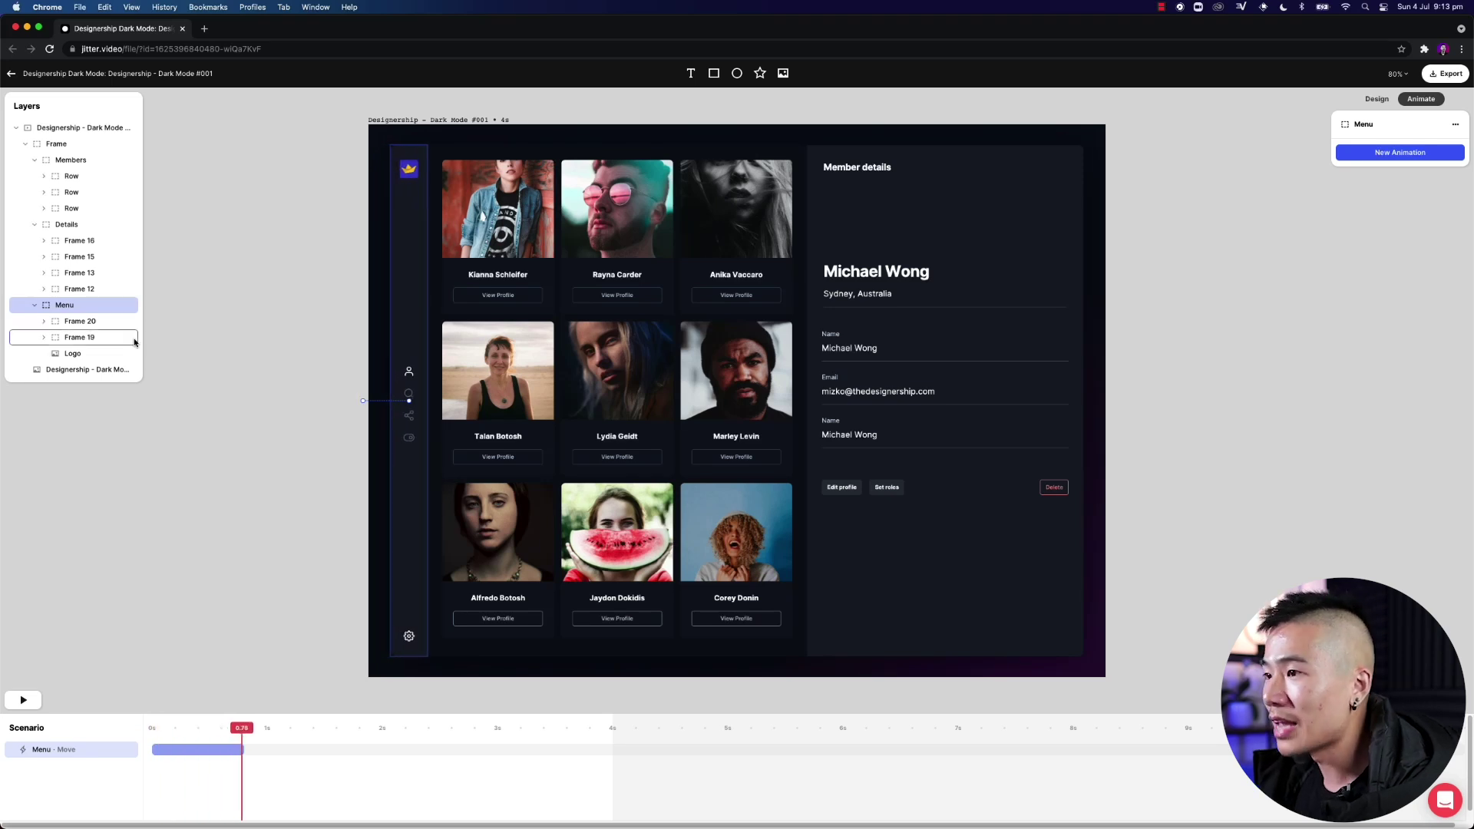
Step: Select the top row of member cards and scrub through the cards' Slide in animation
{"action": "left_click", "coordinate": [482, 217]}
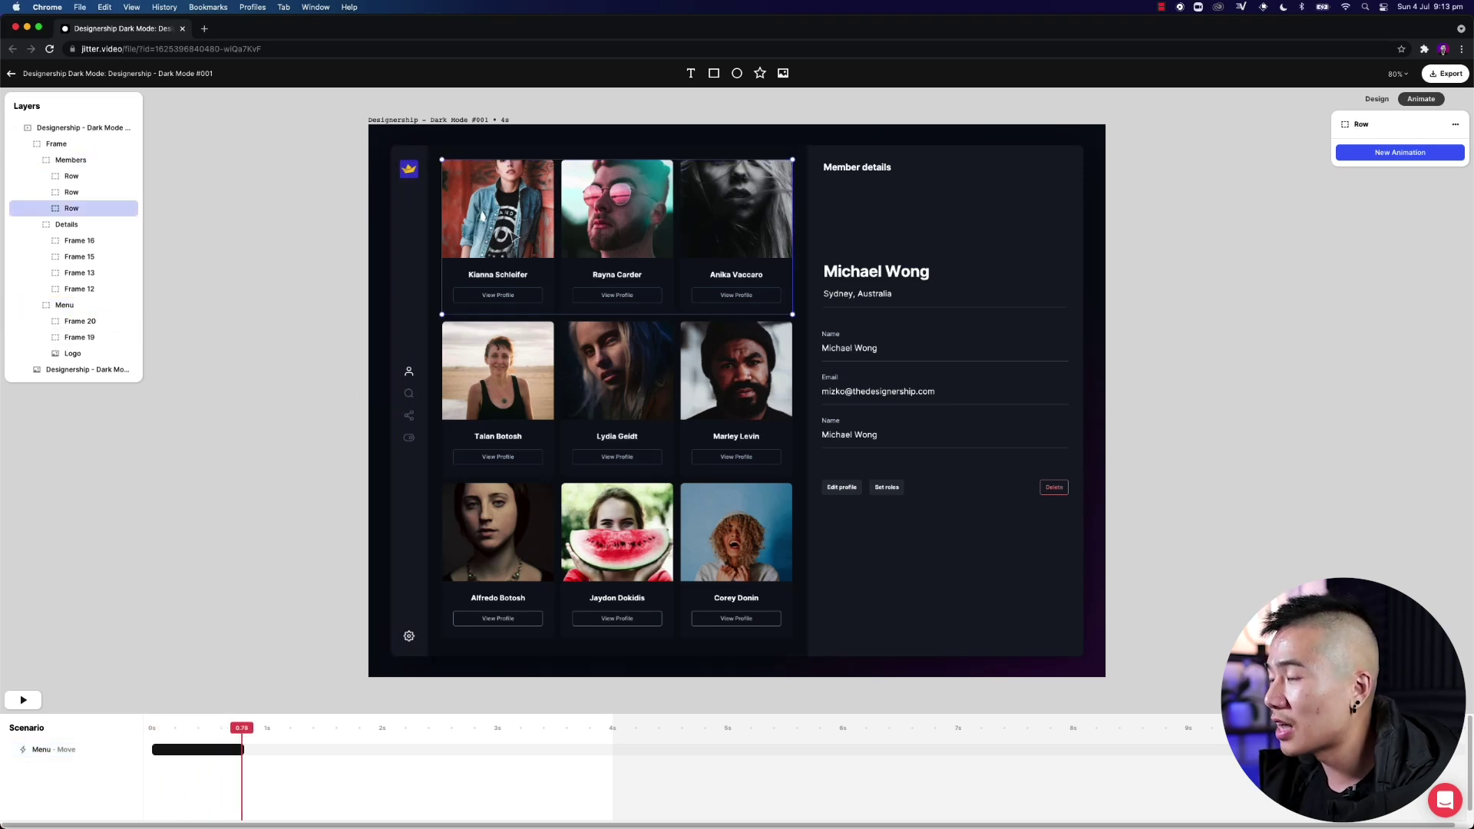
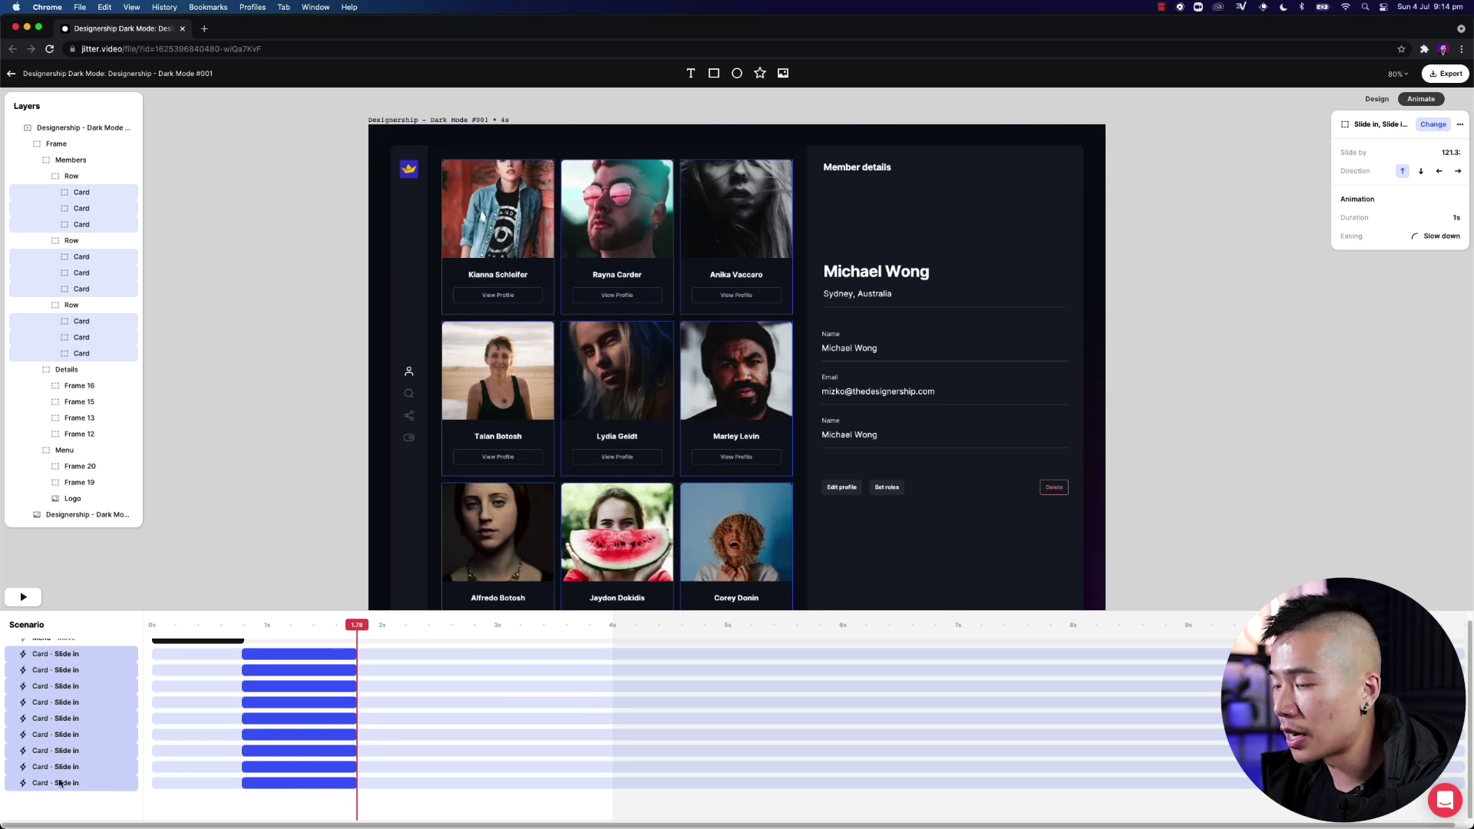
{"action": "left_click", "coordinate": [245, 631]}
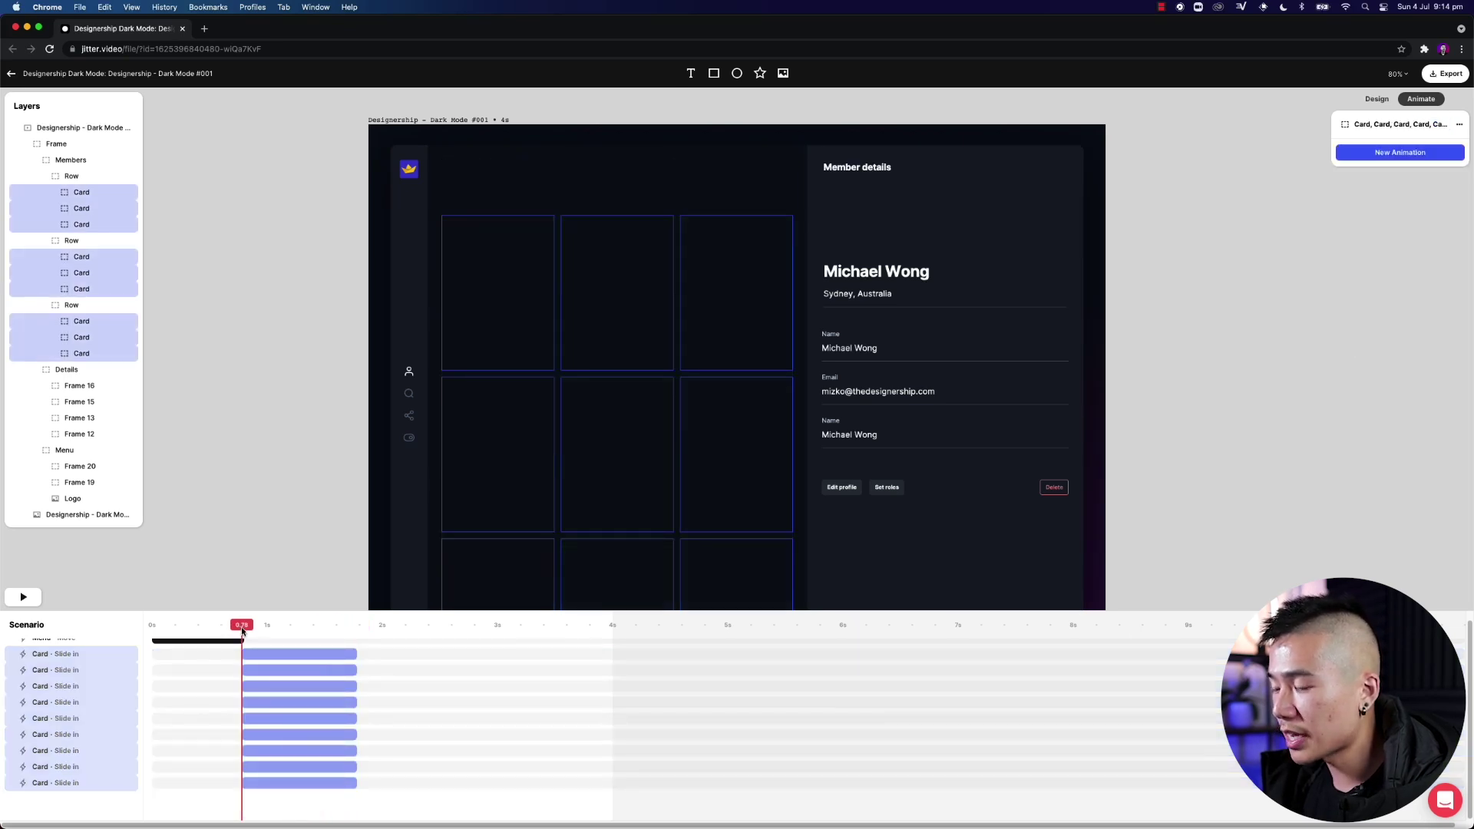
{"action": "left_click_drag", "start_coordinate": [245, 631], "coordinate": [355, 631]}
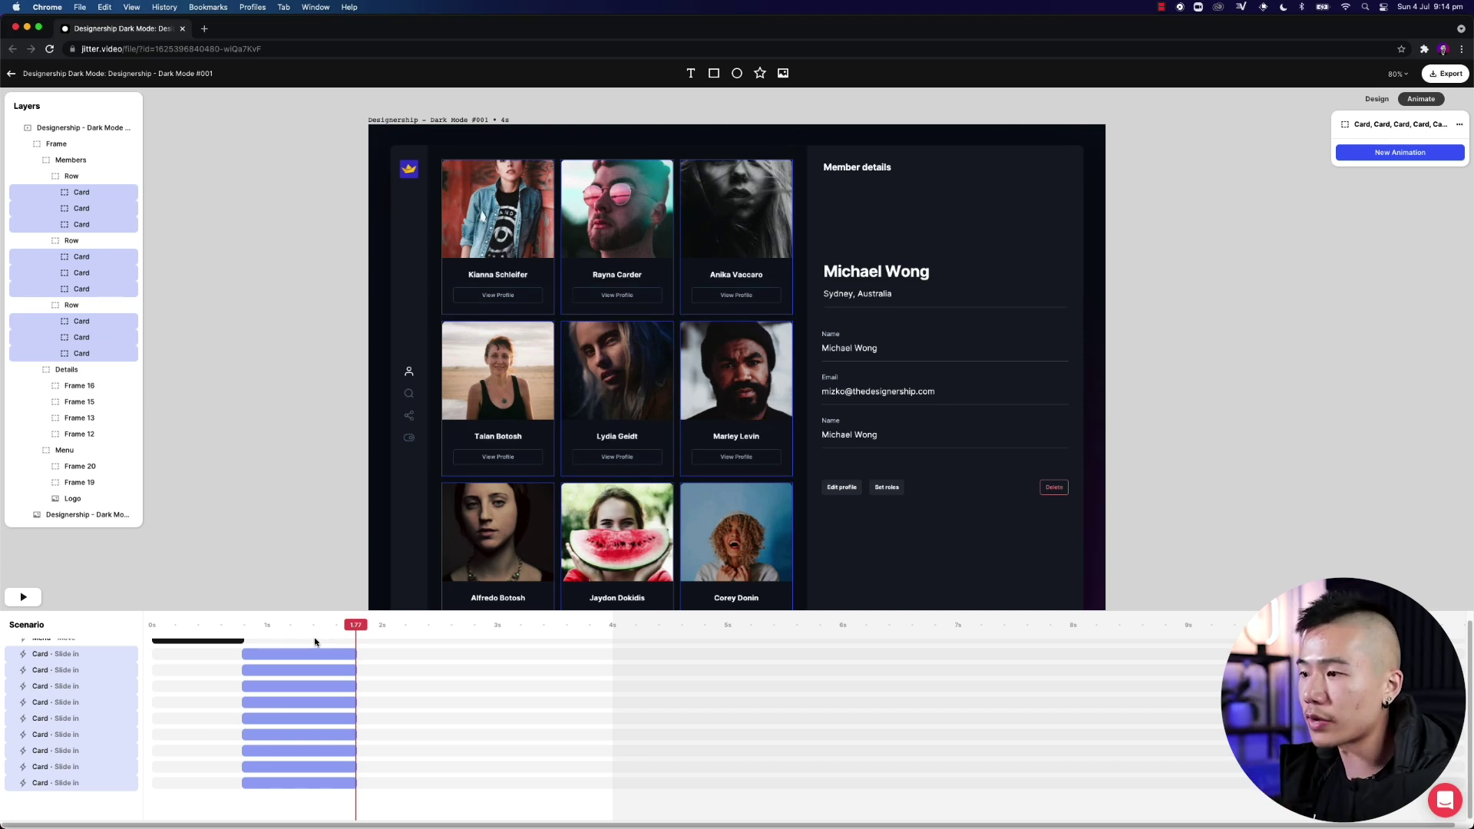
Step: Delay the Slide in of the top row's second card by about 0.2 s and its third card by about 0.4 s
{"action": "left_click", "coordinate": [514, 261]}
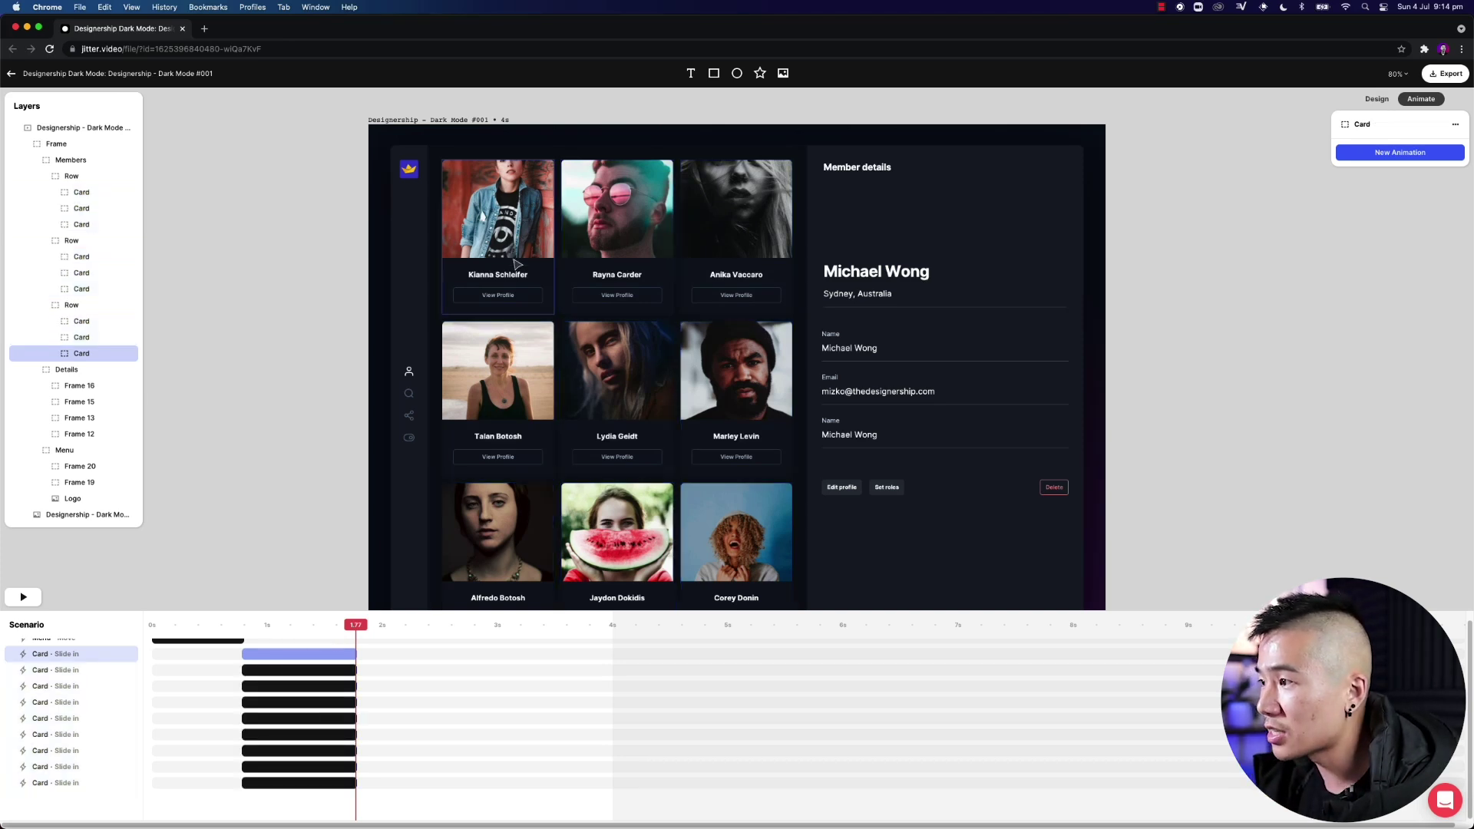
{"action": "left_click", "coordinate": [274, 671]}
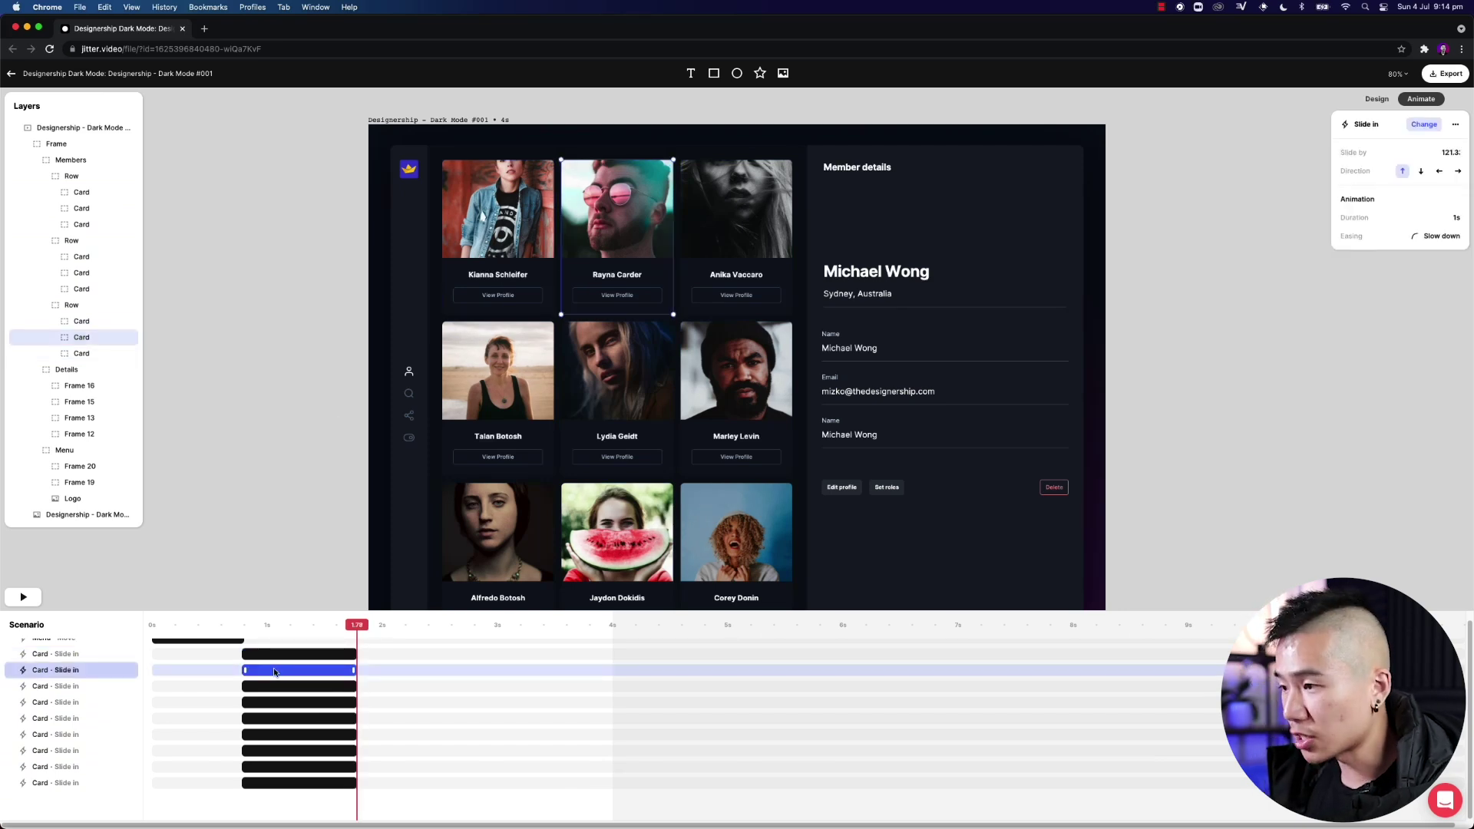
{"action": "key", "text": "shift+Right"}
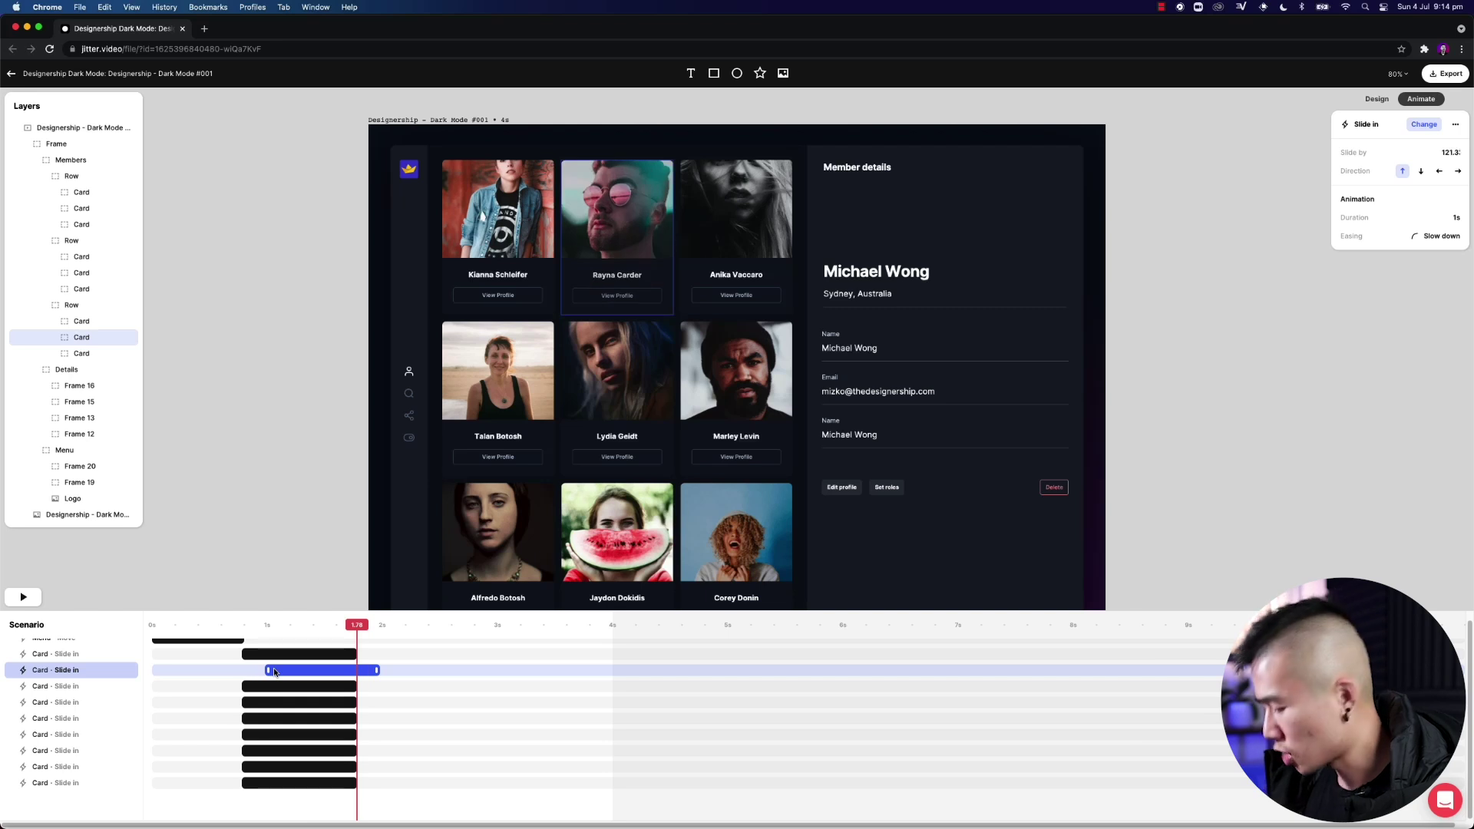
{"action": "left_click", "coordinate": [276, 687]}
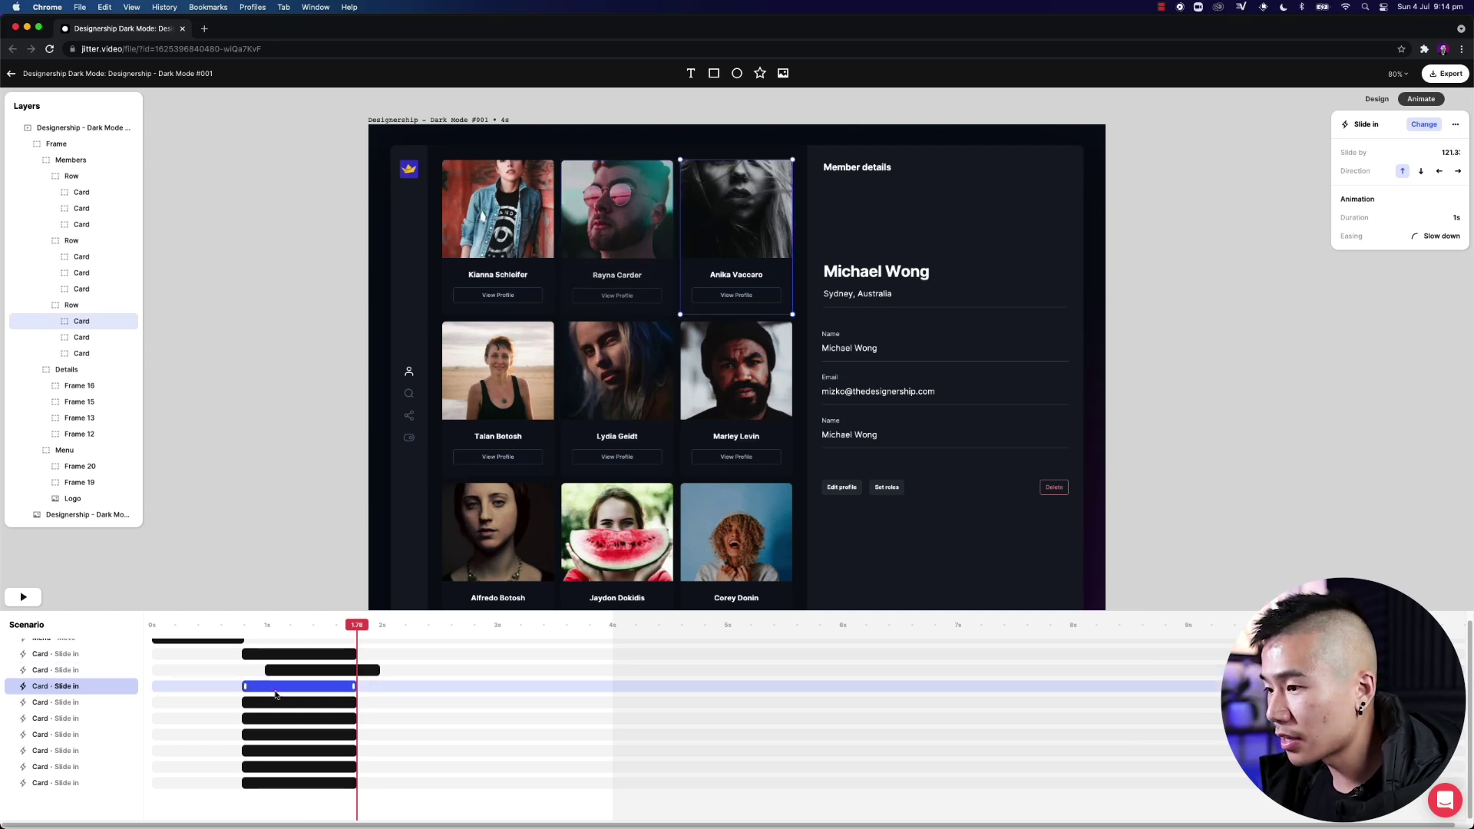
{"action": "key", "text": "shift+Right"}
{"action": "key", "text": "shift+Right"}
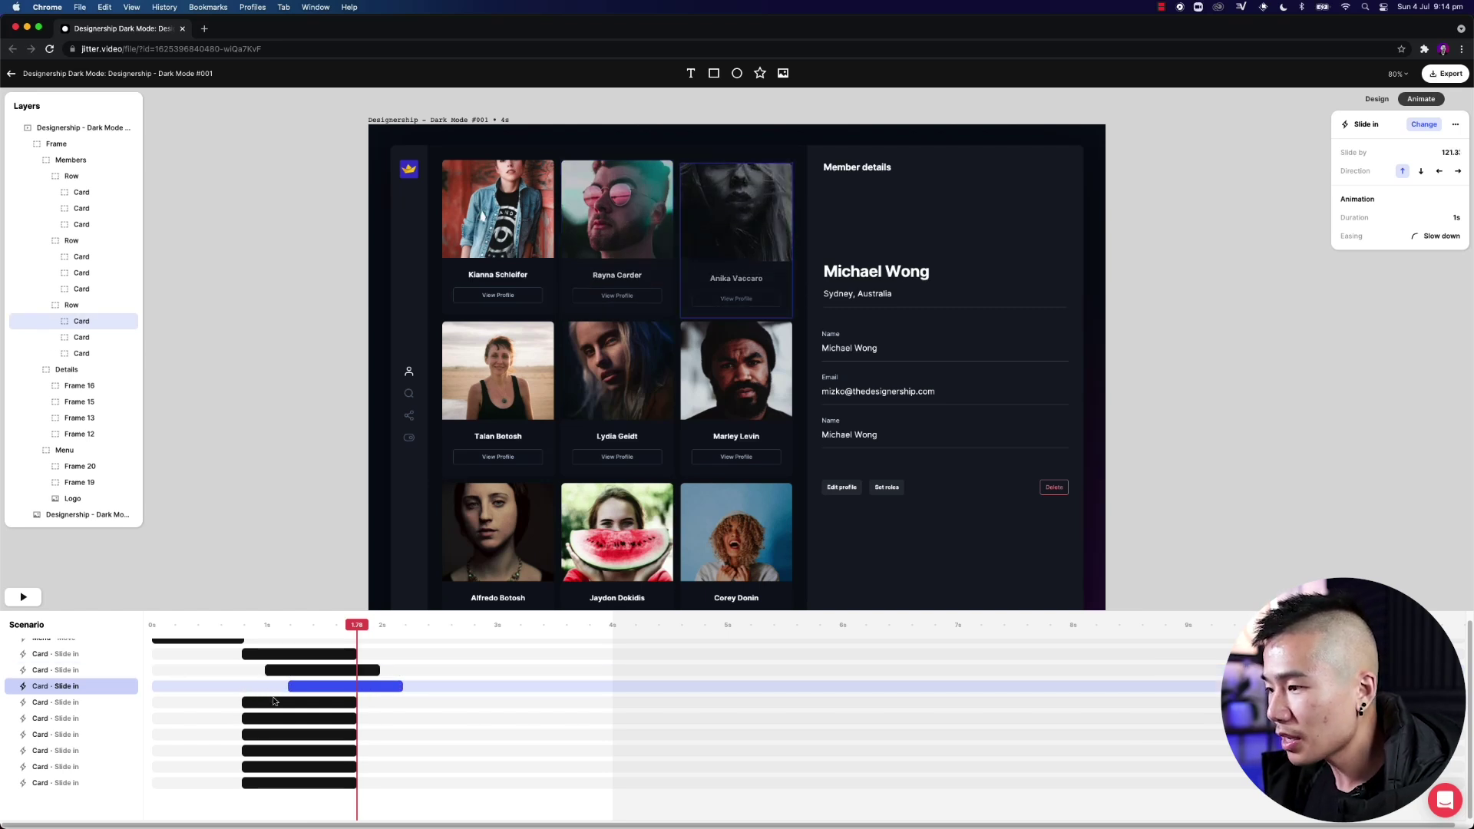
Step: Delay the middle row's first card so its Slide in starts about 0.6 s after the top row's first card
{"action": "left_click", "coordinate": [276, 700]}
{"action": "key", "text": "shift+Right"}
{"action": "key", "text": "shift+Right"}
{"action": "key", "text": "shift+Right"}
{"action": "key", "text": "shift+Right"}
{"action": "key", "text": "shift+Right"}
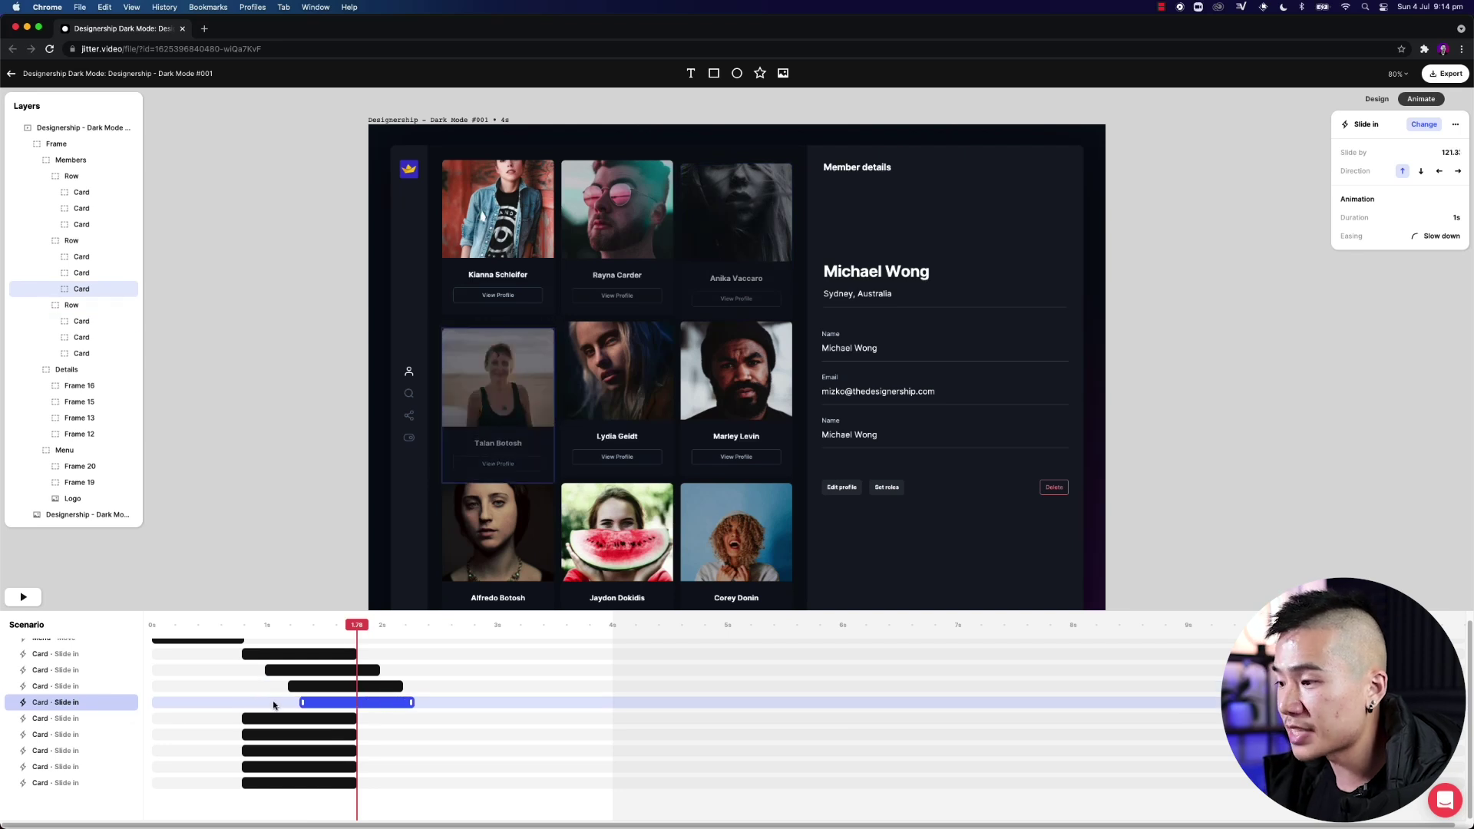
{"action": "key", "text": "shift+Right"}
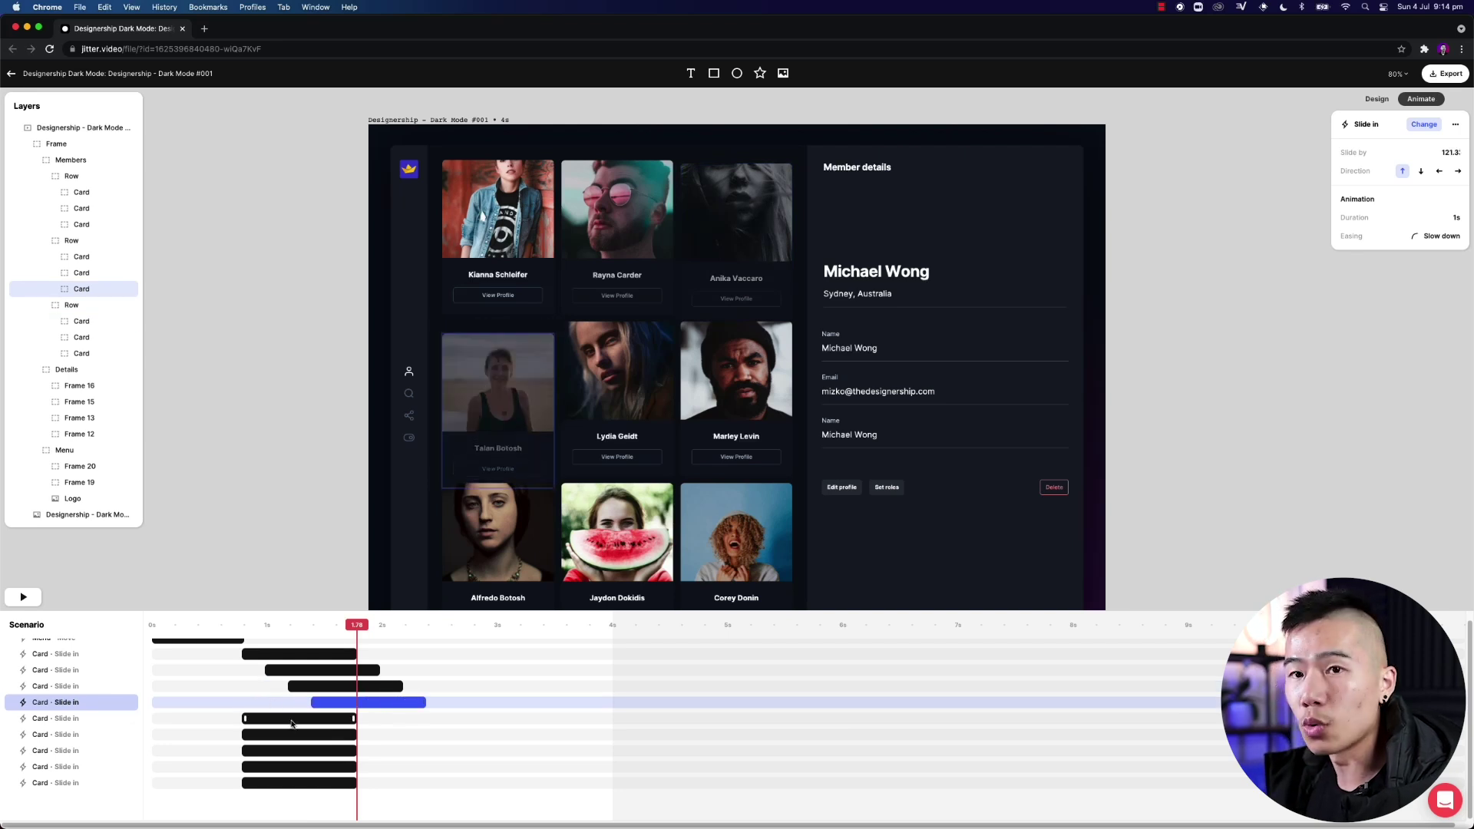
Step: Delay the middle row's second card so its Slide in starts about 0.8 s after the top row's first card
{"action": "left_click", "coordinate": [290, 725]}
{"action": "key", "text": "shift+Right"}
{"action": "key", "text": "shift+Right"}
{"action": "key", "text": "shift+Right"}
{"action": "key", "text": "shift+Right"}
{"action": "key", "text": "shift+Right"}
{"action": "key", "text": "shift+Right"}
{"action": "key", "text": "shift+Right"}
{"action": "key", "text": "shift+Right"}
Step: Delay the middle row's third card so its Slide in starts about 1 s after the top row's first card
{"action": "left_click", "coordinate": [287, 735]}
{"action": "key", "text": "shift+Right"}
{"action": "key", "text": "shift+Right"}
{"action": "key", "text": "shift+Right"}
{"action": "key", "text": "shift+Right"}
{"action": "key", "text": "shift+Right"}
{"action": "key", "text": "shift+Right"}
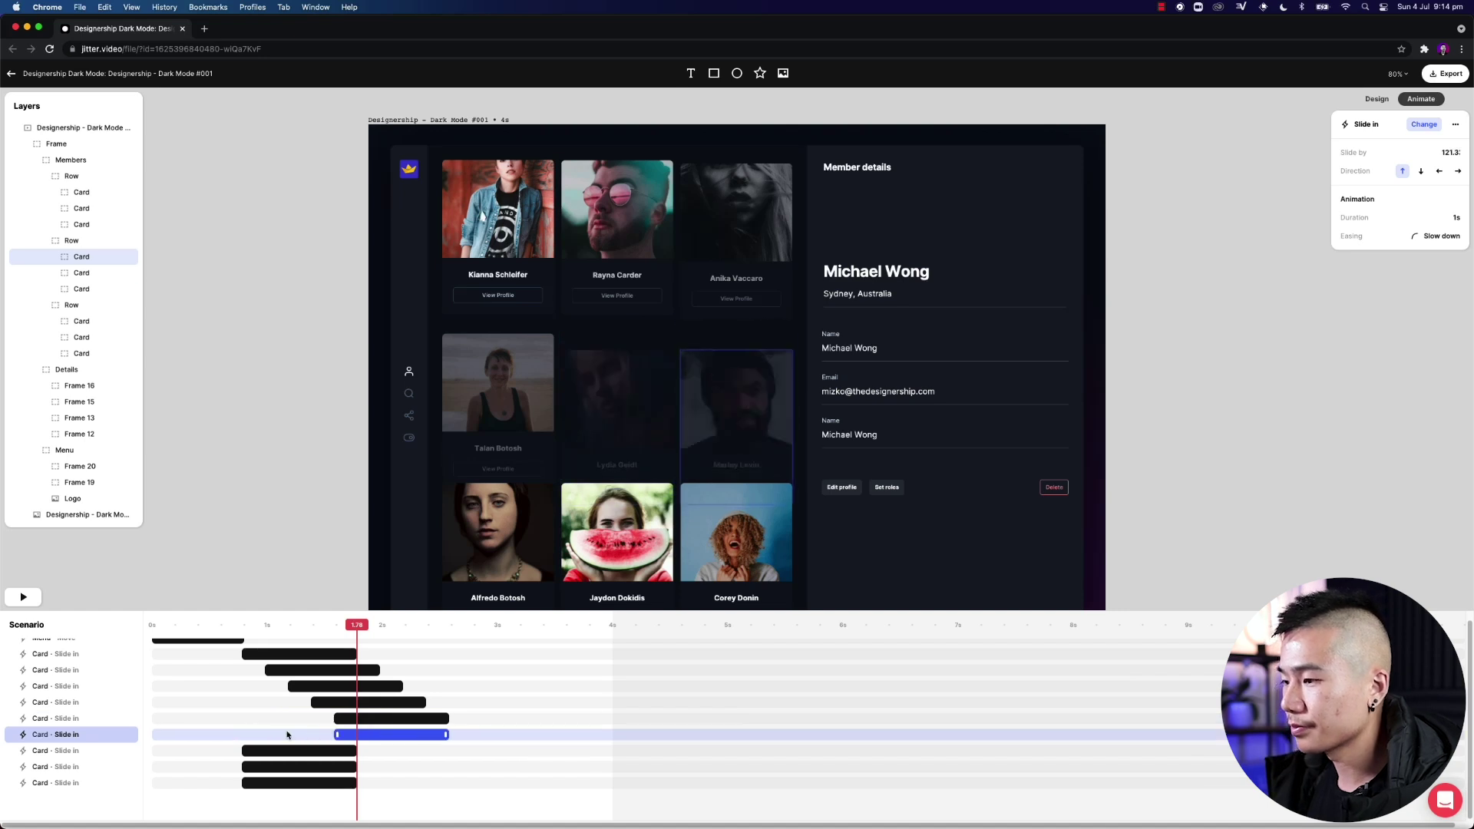
{"action": "key", "text": "shift+Right"}
{"action": "key", "text": "shift+Right"}
{"action": "key", "text": "shift+Right"}
{"action": "key", "text": "shift+Right"}
Step: Delay the bottom row's first card so its Slide in starts about 1.2 s after the top row's first card
{"action": "left_click", "coordinate": [289, 751]}
{"action": "key", "text": "shift+Right"}
{"action": "key", "text": "shift+Right"}
{"action": "key", "text": "shift+Right"}
{"action": "key", "text": "shift+Right"}
{"action": "key", "text": "shift+Right"}
{"action": "key", "text": "shift+Right"}
{"action": "key", "text": "shift+Right"}
{"action": "key", "text": "shift+Right"}
{"action": "key", "text": "shift+Right"}
{"action": "key", "text": "shift+Right"}
{"action": "key", "text": "shift+Right"}
{"action": "key", "text": "shift+Right"}
Step: Delay the bottom row's second card so its Slide in starts about 1.4 s after the top row's first card
{"action": "left_click", "coordinate": [286, 767]}
{"action": "key", "text": "shift+Right"}
{"action": "key", "text": "shift+Right"}
{"action": "key", "text": "shift+Right"}
{"action": "key", "text": "shift+Right"}
{"action": "key", "text": "shift+Right"}
{"action": "key", "text": "shift+Right"}
{"action": "key", "text": "shift+Right"}
{"action": "key", "text": "shift+Right"}
{"action": "key", "text": "shift+Right"}
{"action": "key", "text": "shift+Right"}
{"action": "key", "text": "shift+Right"}
{"action": "key", "text": "shift+Right"}
{"action": "key", "text": "shift+Right"}
{"action": "key", "text": "shift+Right"}
Step: Delay the bottom row's third card so its Slide in starts about 1.6 s after the top row's first card
{"action": "left_click", "coordinate": [280, 783]}
{"action": "key", "text": "shift+Right"}
{"action": "key", "text": "shift+Right"}
{"action": "key", "text": "shift+Right"}
{"action": "key", "text": "shift+Right"}
{"action": "key", "text": "shift+Right"}
{"action": "key", "text": "shift+Right"}
{"action": "key", "text": "shift+Right"}
{"action": "key", "text": "shift+Right"}
{"action": "key", "text": "shift+Right"}
{"action": "key", "text": "shift+Right"}
{"action": "key", "text": "shift+Right"}
{"action": "key", "text": "shift+Right"}
{"action": "key", "text": "shift+Right"}
{"action": "key", "text": "shift+Right"}
{"action": "key", "text": "shift+Right"}
{"action": "key", "text": "shift+Right"}
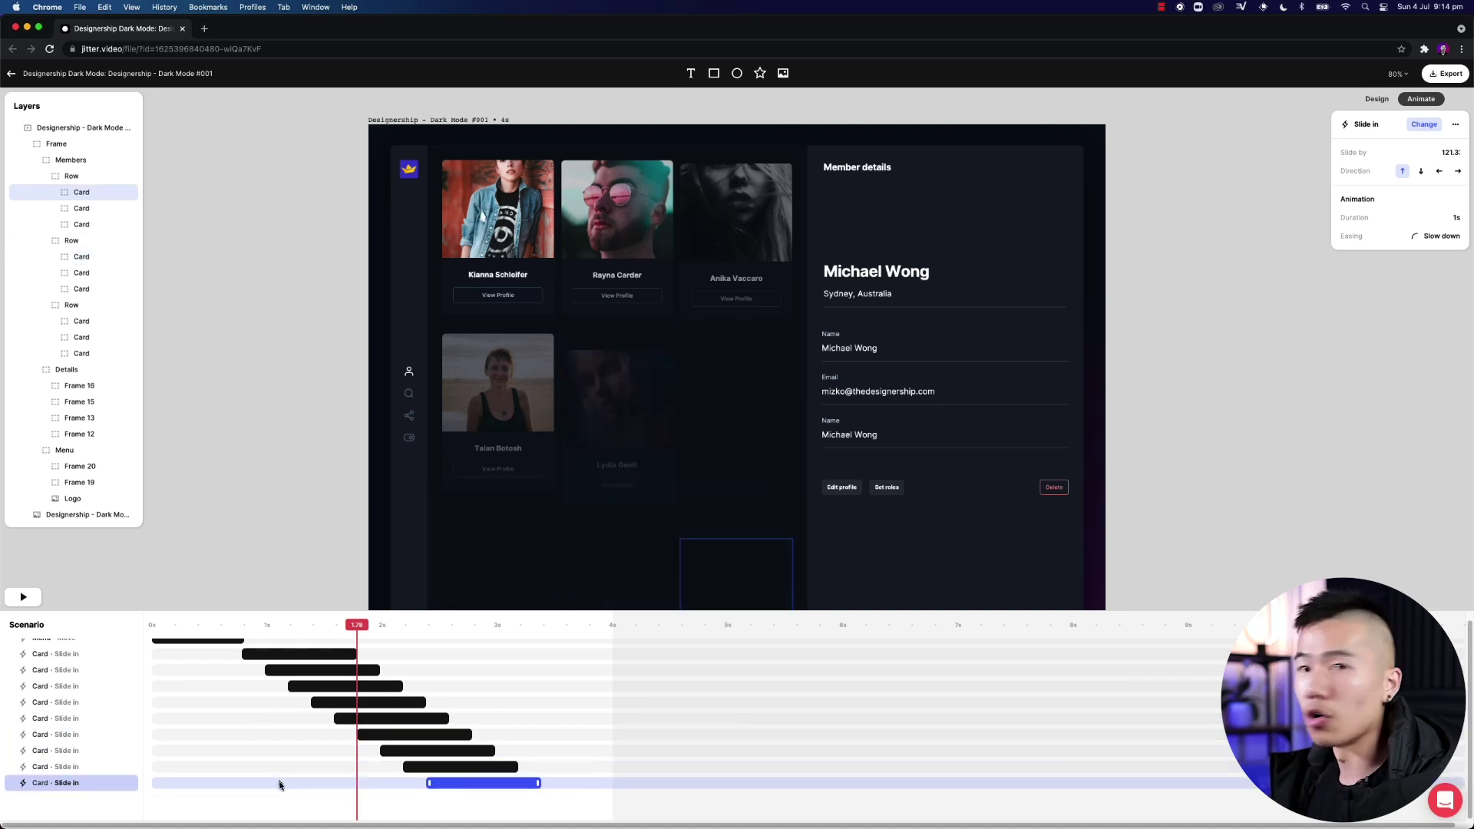
Step: Play the animation from the beginning to review the staggered entrance of the cards
{"action": "left_click_drag", "start_coordinate": [355, 628], "coordinate": [144, 611]}
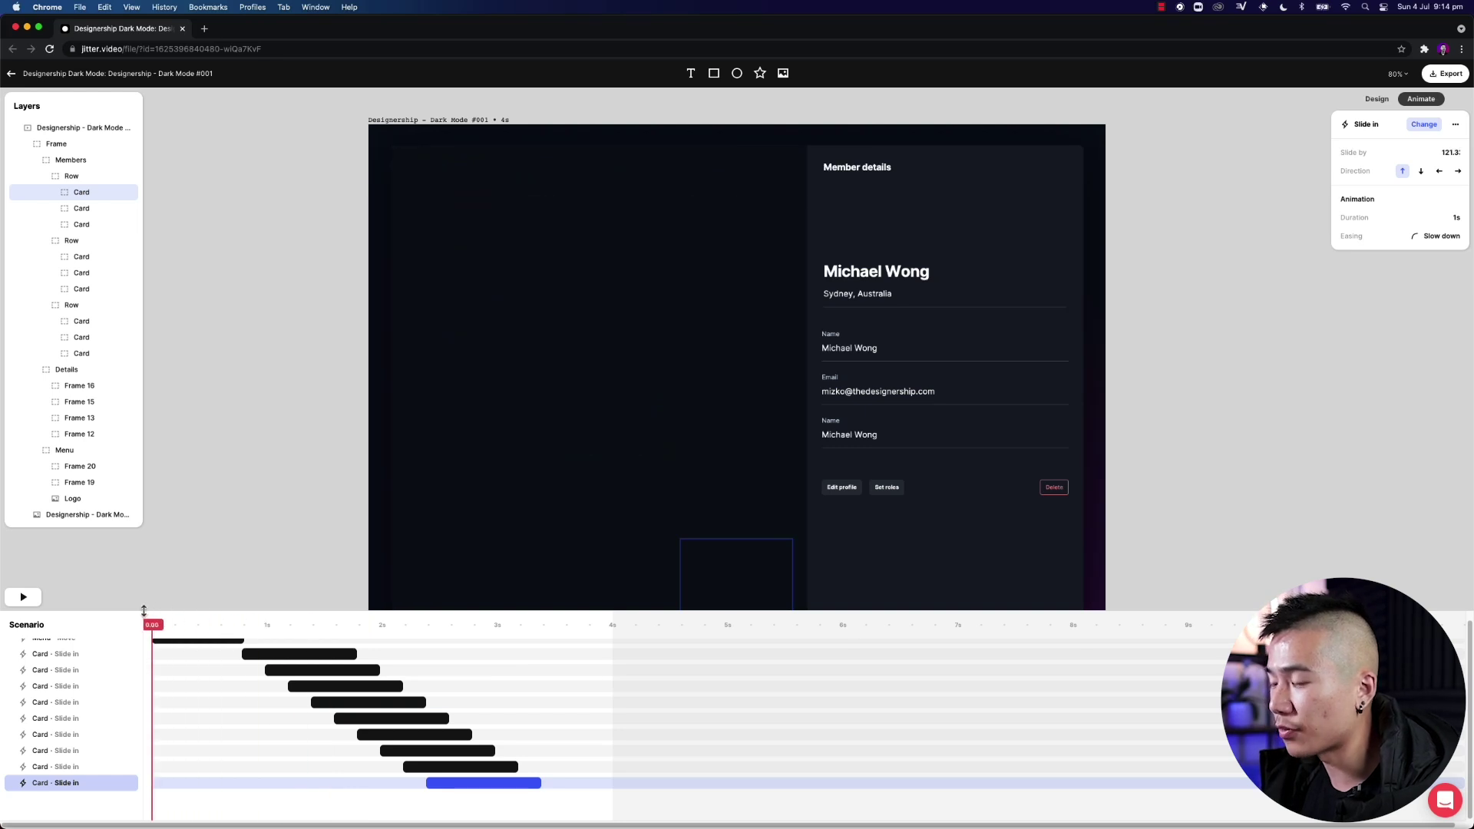
{"action": "key", "text": "space"}
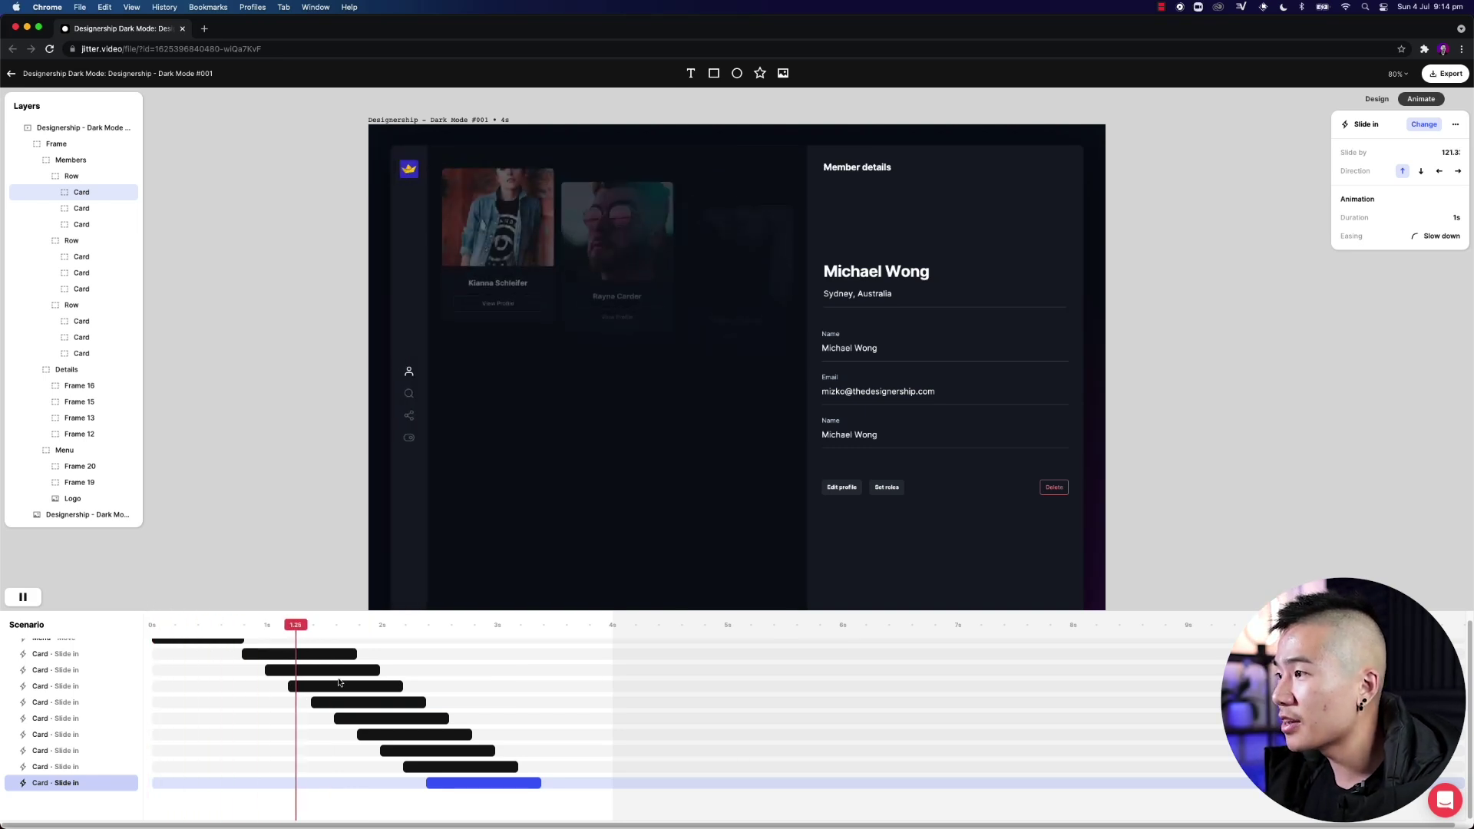
{"action": "key", "text": "space"}
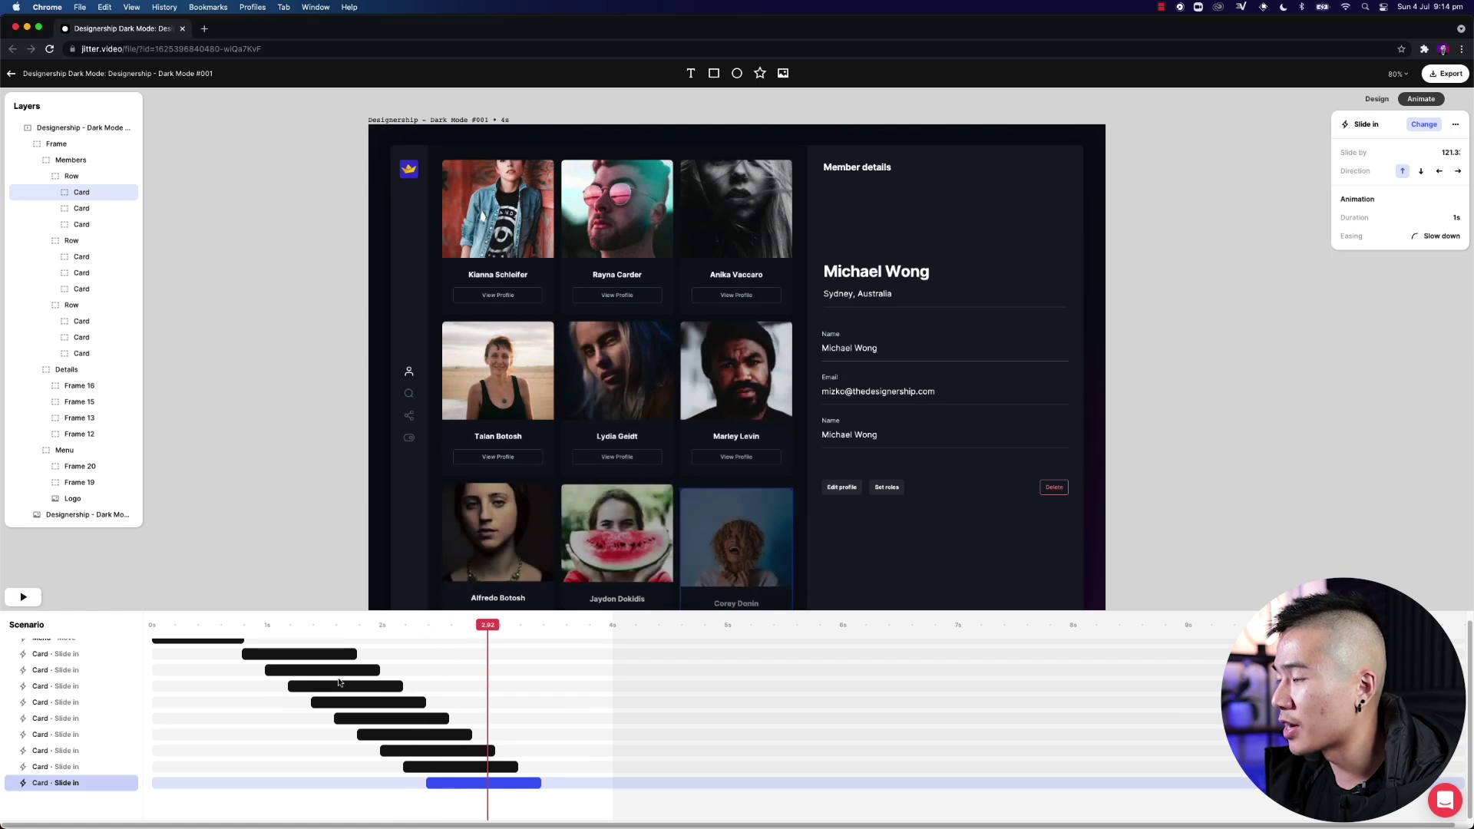
Step: Add a custom Move animation to the Details panel, starting where the last card's Slide in ends
{"action": "left_click_drag", "start_coordinate": [489, 626], "coordinate": [545, 638]}
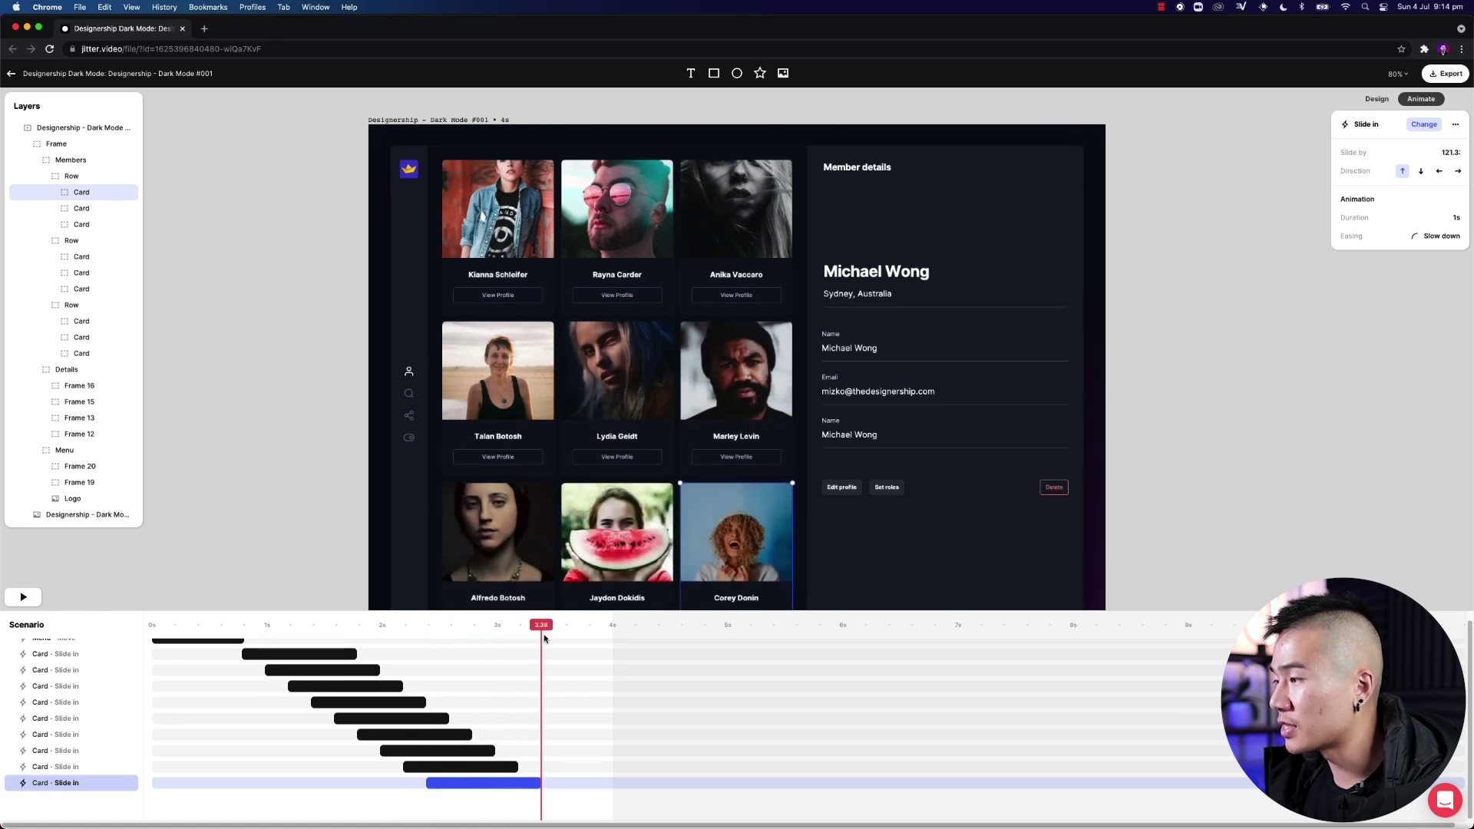
{"action": "left_click", "coordinate": [883, 451]}
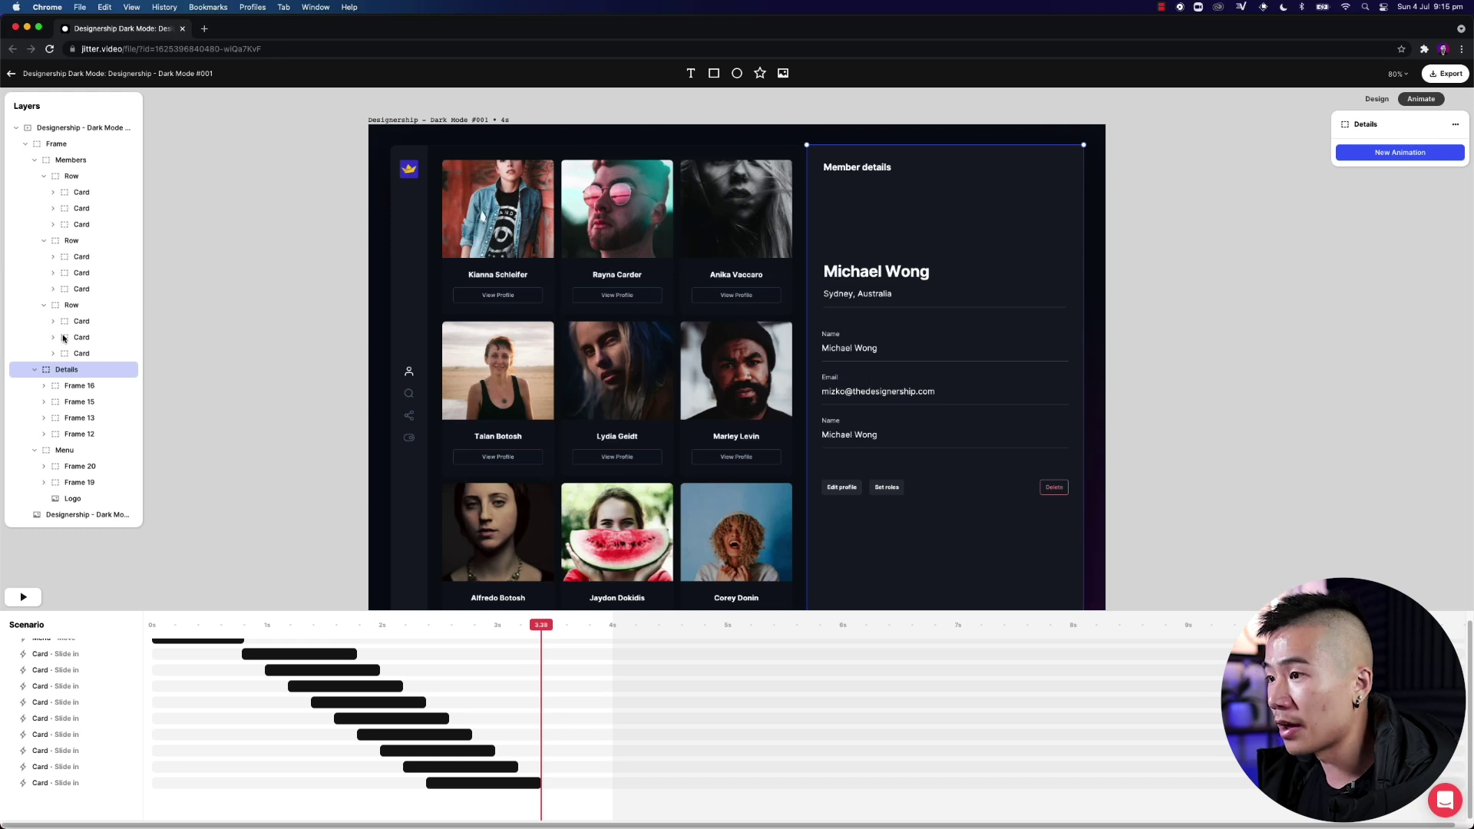
{"action": "left_click", "coordinate": [1396, 157]}
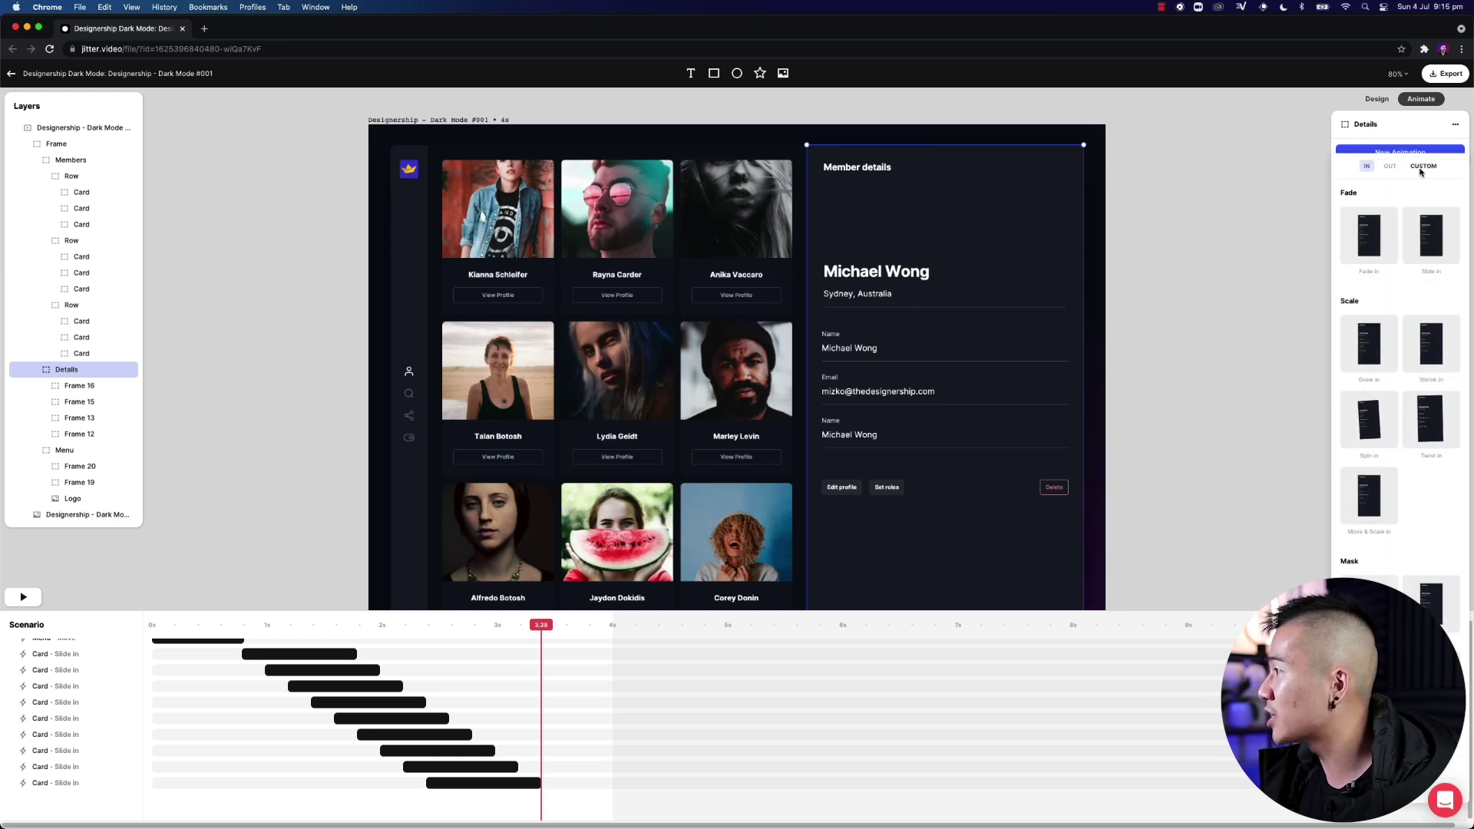
{"action": "left_click", "coordinate": [1422, 167]}
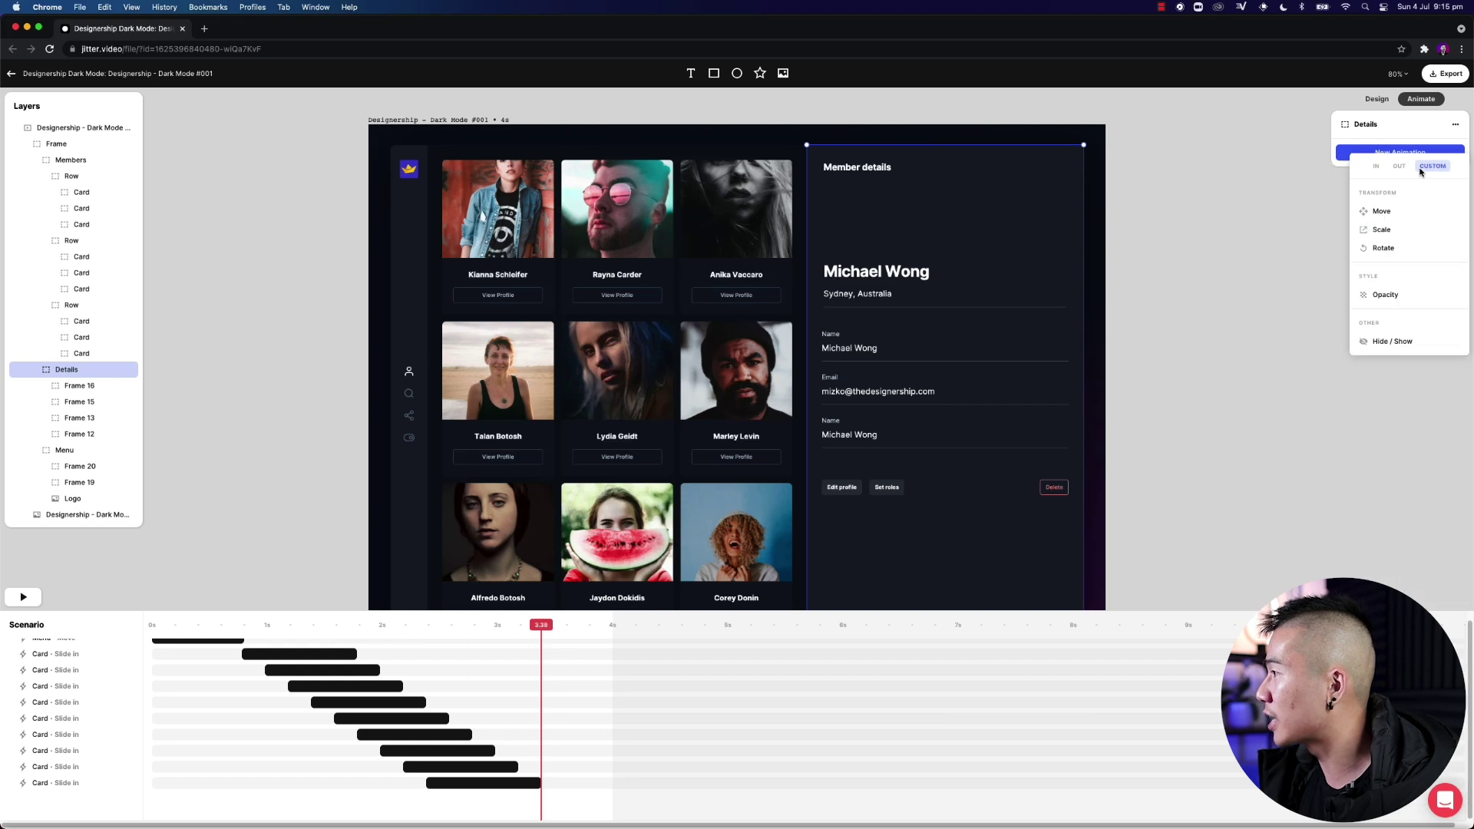
{"action": "left_click", "coordinate": [1385, 213]}
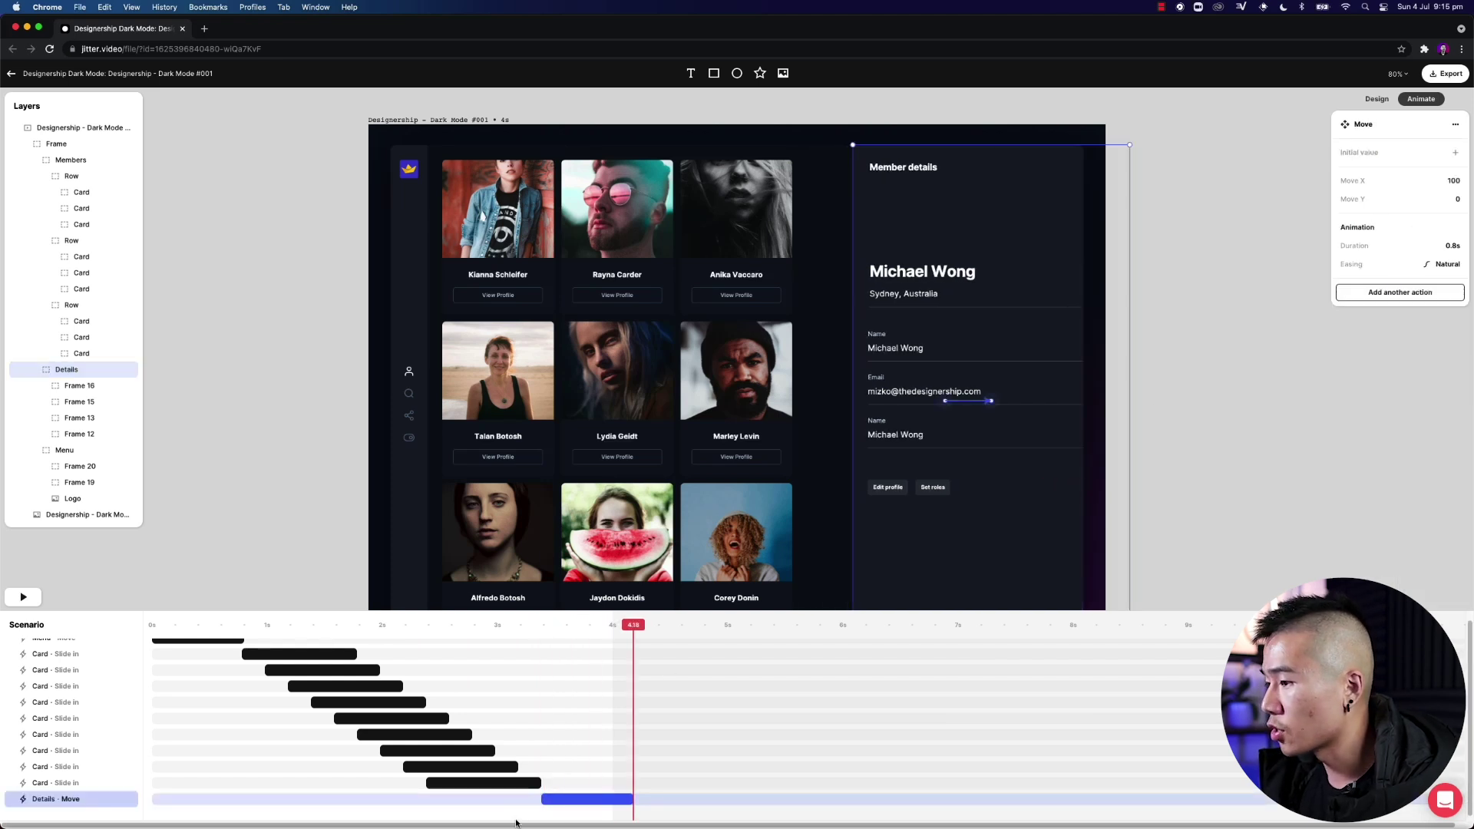
Step: Start the Details panel outside the inner Frame's right edge and end its Move at the original position, with Move X -600
{"action": "left_click", "coordinate": [543, 800]}
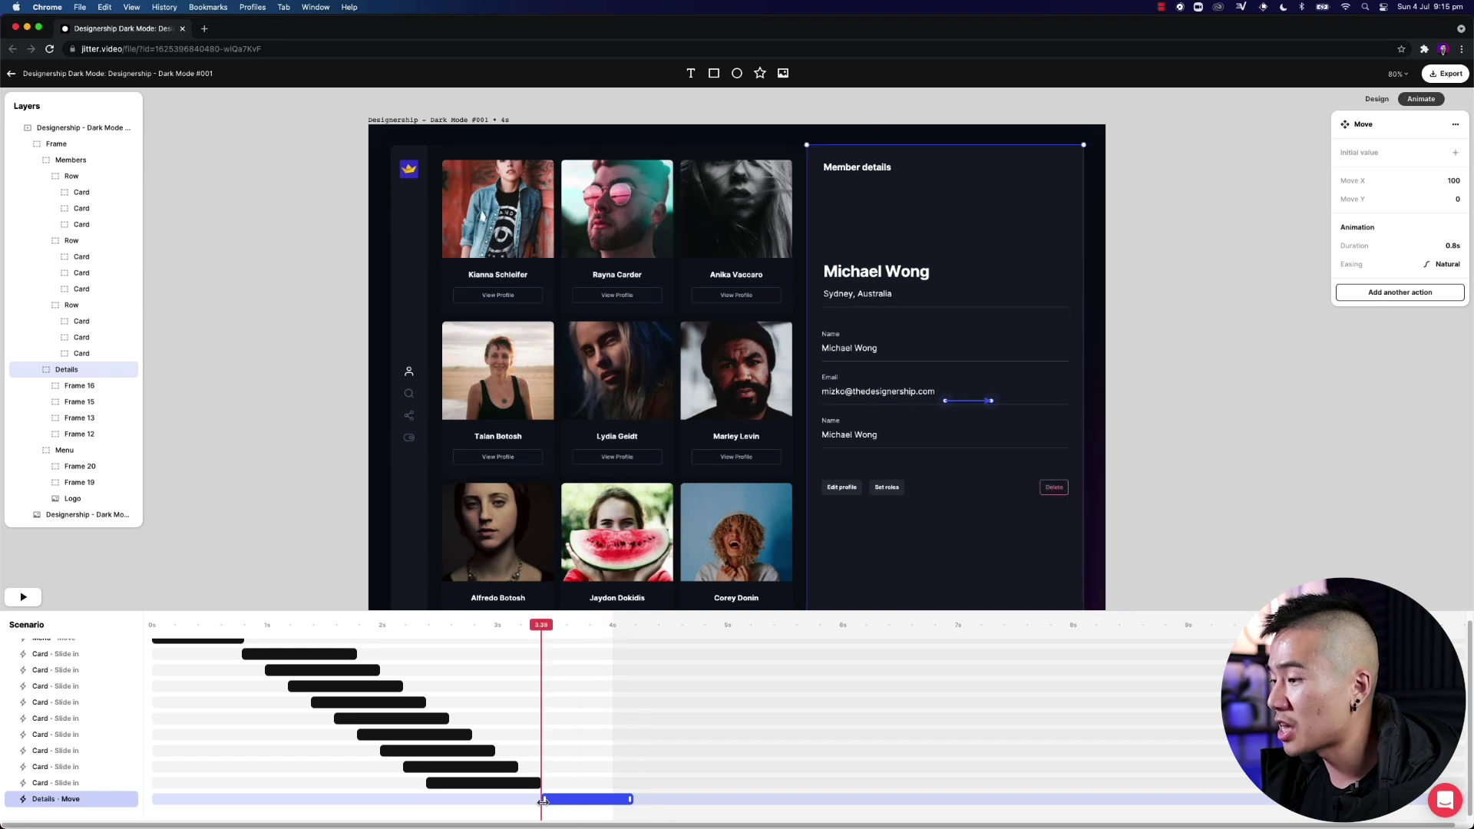
{"action": "left_click_drag", "start_coordinate": [829, 489], "coordinate": [1098, 486]}
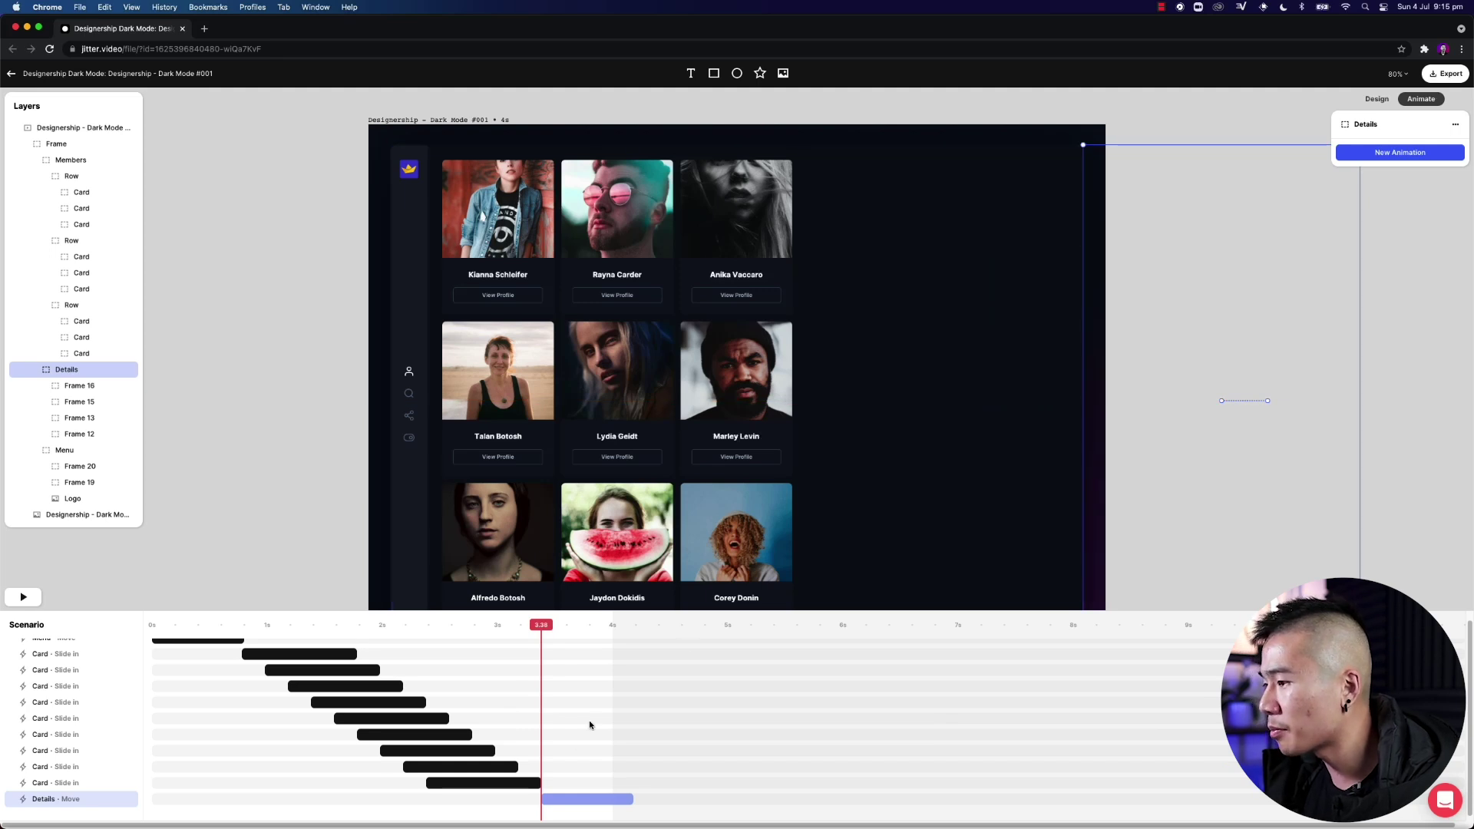
{"action": "left_click", "coordinate": [631, 801]}
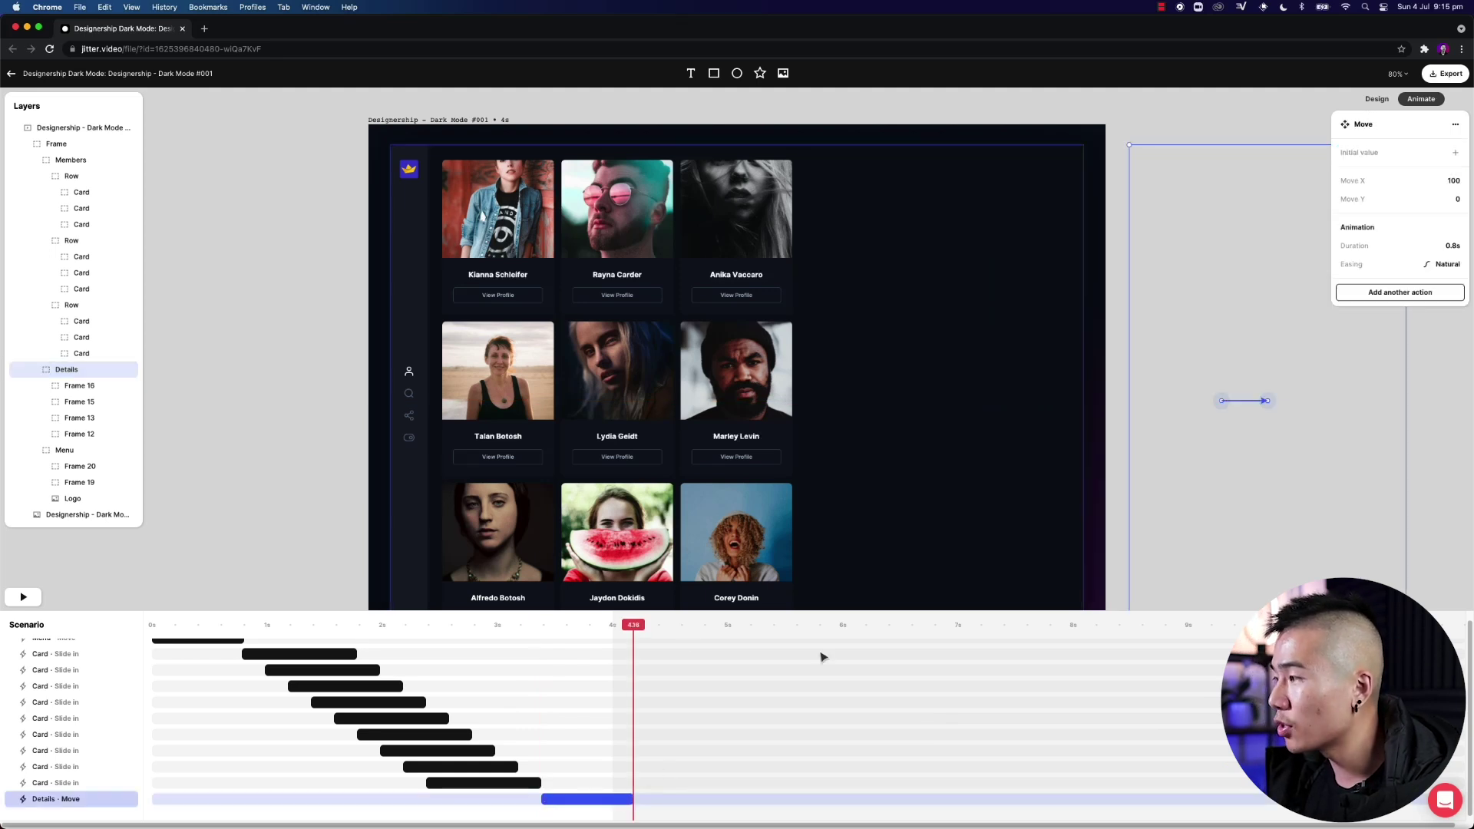
{"action": "left_click_drag", "start_coordinate": [1268, 401], "coordinate": [947, 402]}
Step: Play the Details panel's entrance from just before its Move begins, and return the playhead to the timeline's start
{"action": "left_click_drag", "start_coordinate": [628, 642], "coordinate": [515, 626]}
{"action": "key", "text": "space"}
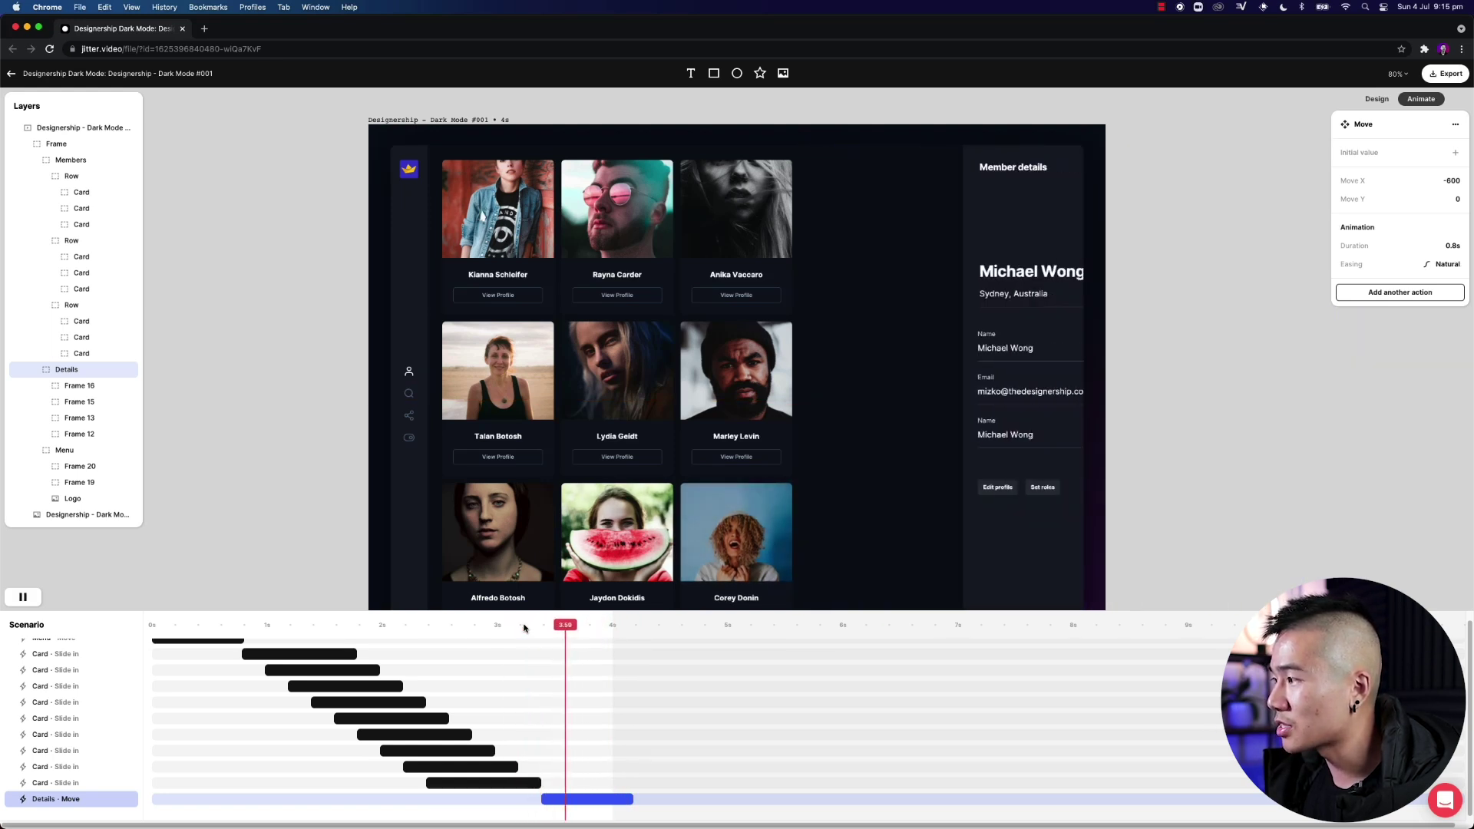
{"action": "key", "text": "space"}
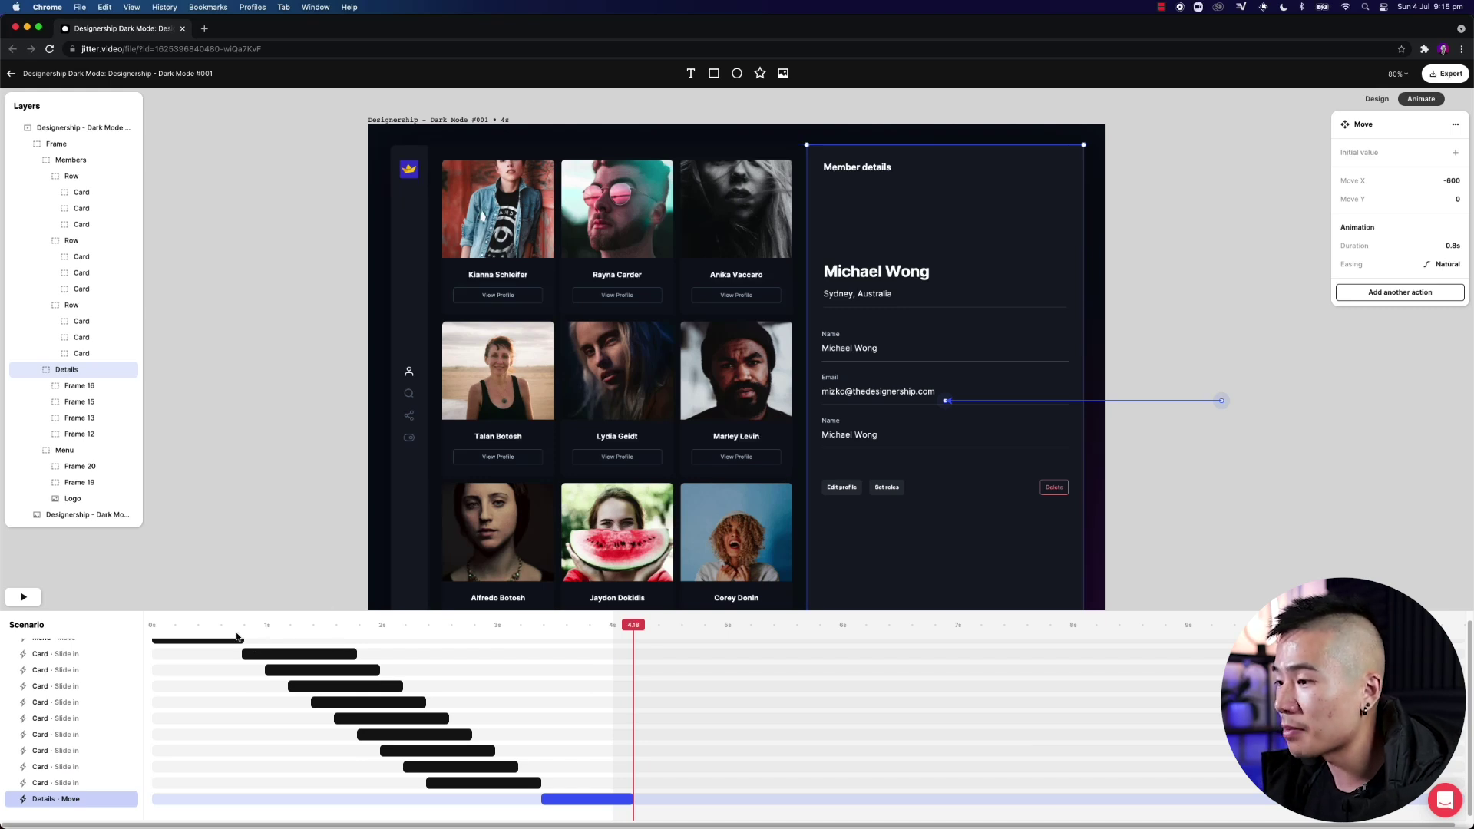
{"action": "left_click", "coordinate": [206, 625]}
{"action": "left_click_drag", "start_coordinate": [205, 625], "coordinate": [154, 624]}
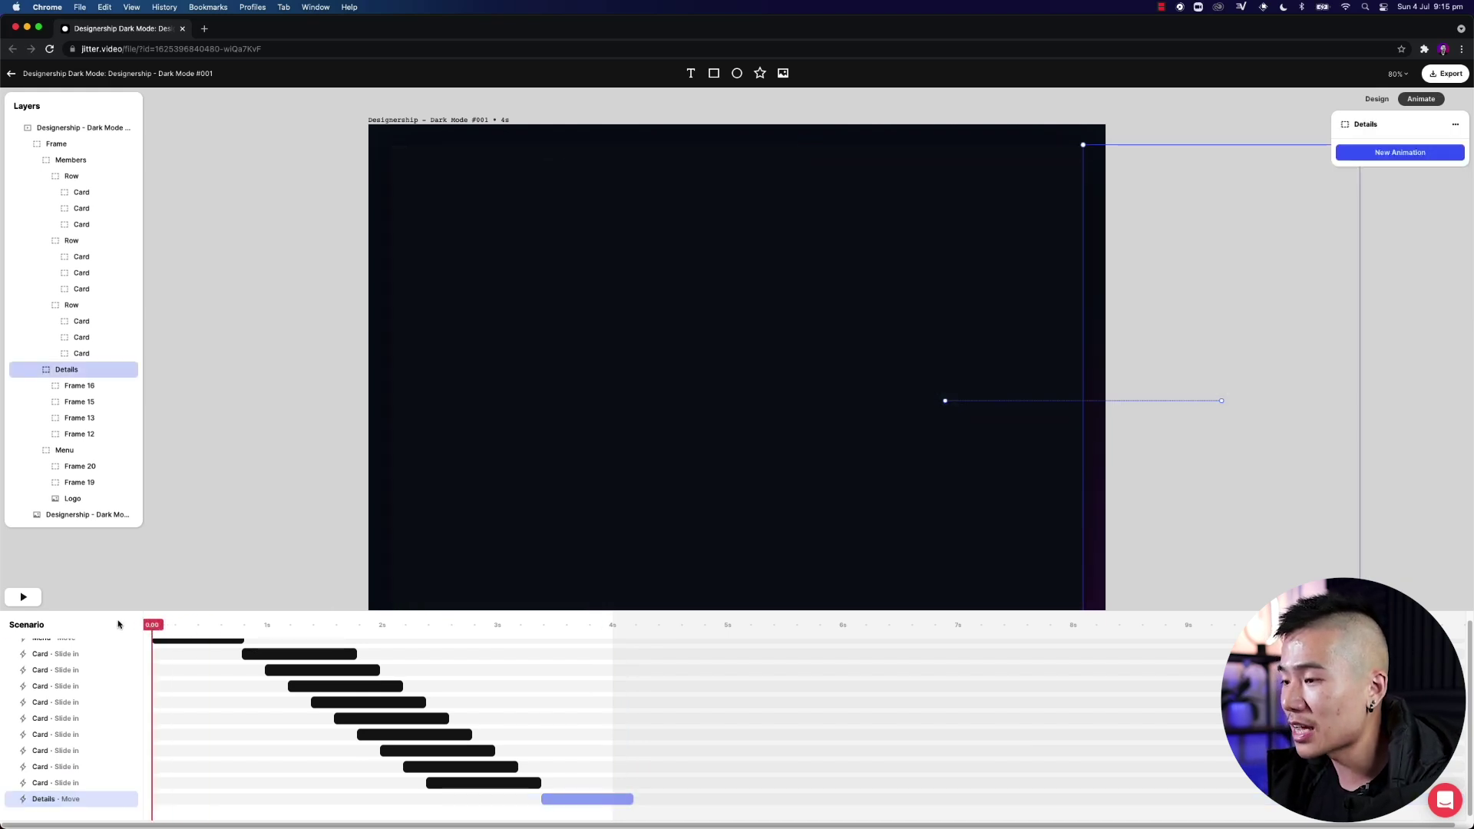
Step: Shrink the timeline area so the whole artboard shows, and play the full animation from the beginning
{"action": "key", "text": "space"}
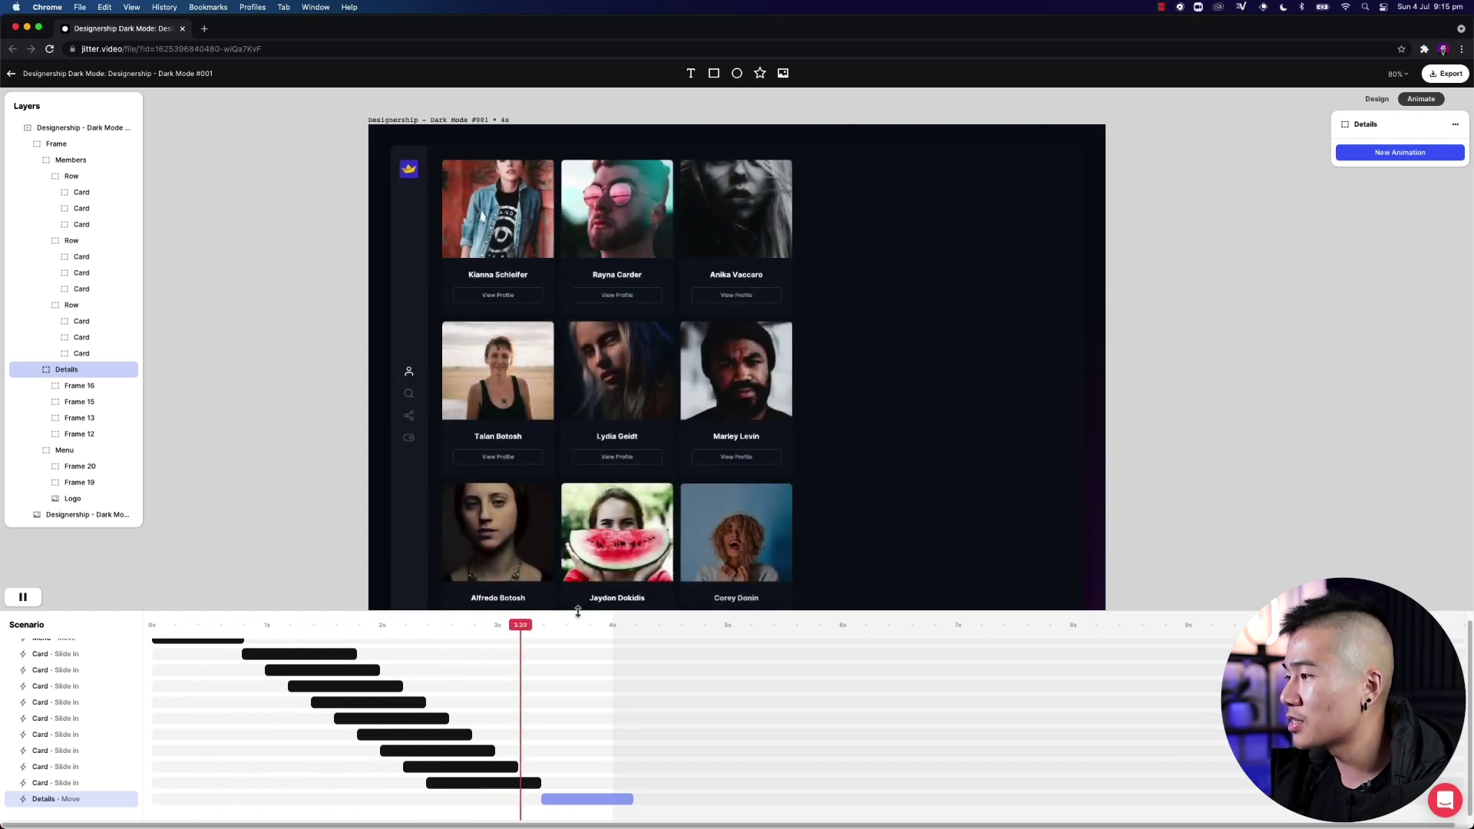
{"action": "left_click_drag", "start_coordinate": [578, 610], "coordinate": [576, 701]}
{"action": "left_click_drag", "start_coordinate": [160, 720], "coordinate": [126, 716]}
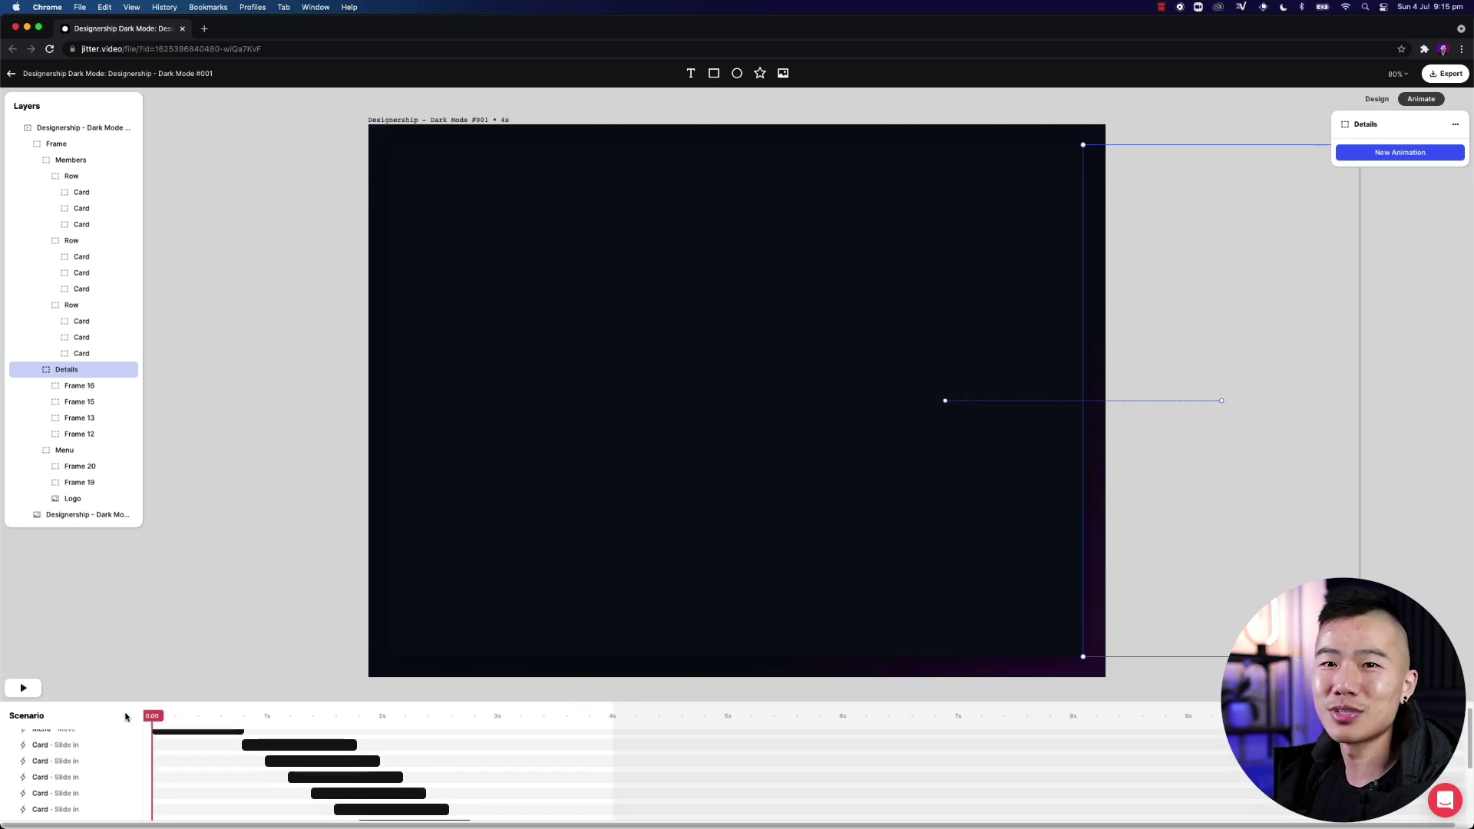
{"action": "key", "text": "space"}
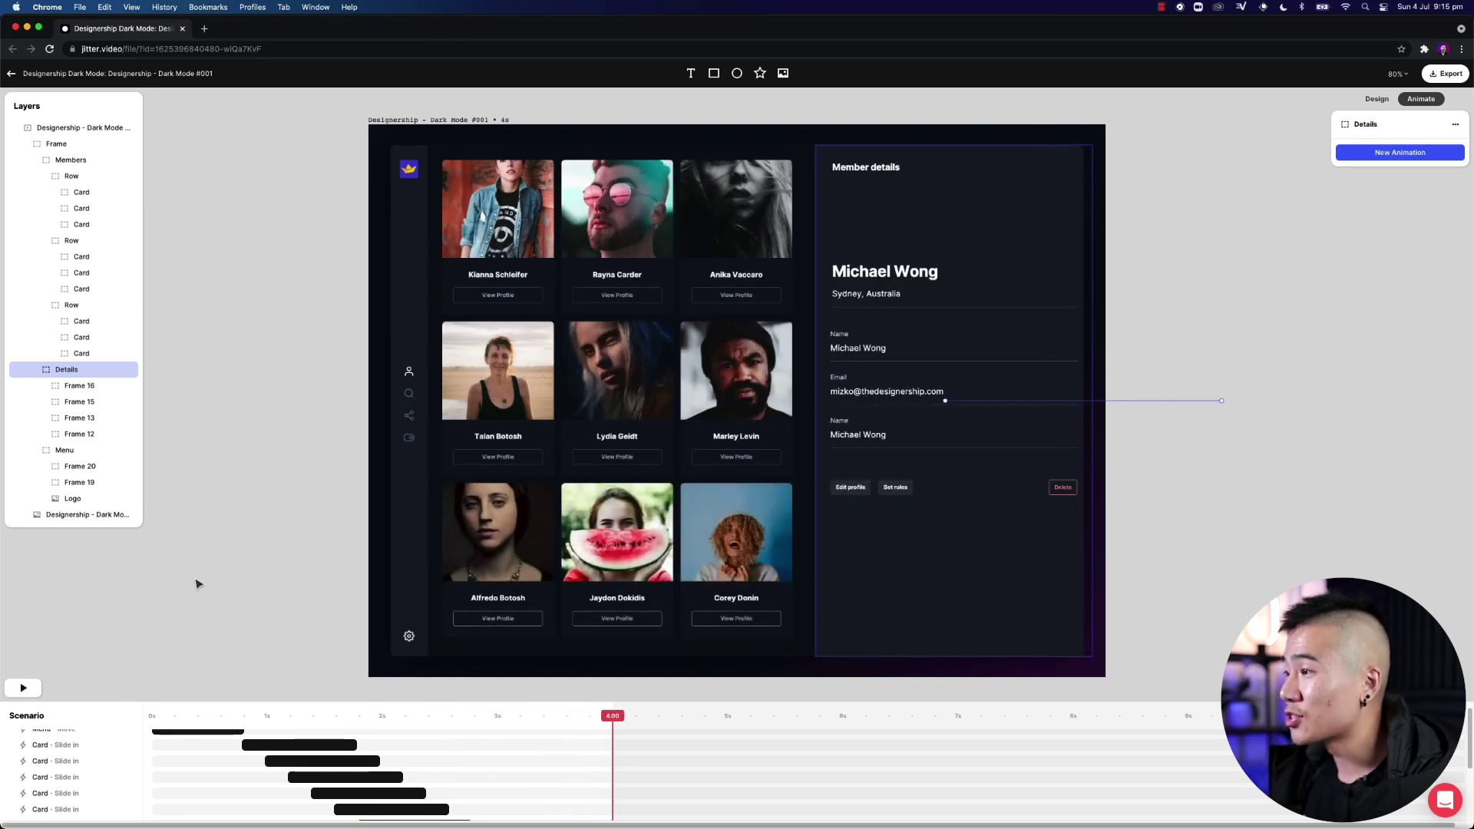
Step: Deselect the Details panel and export the animated artboard as a GIF at 1x, 1600×1200
{"action": "left_click", "coordinate": [194, 551]}
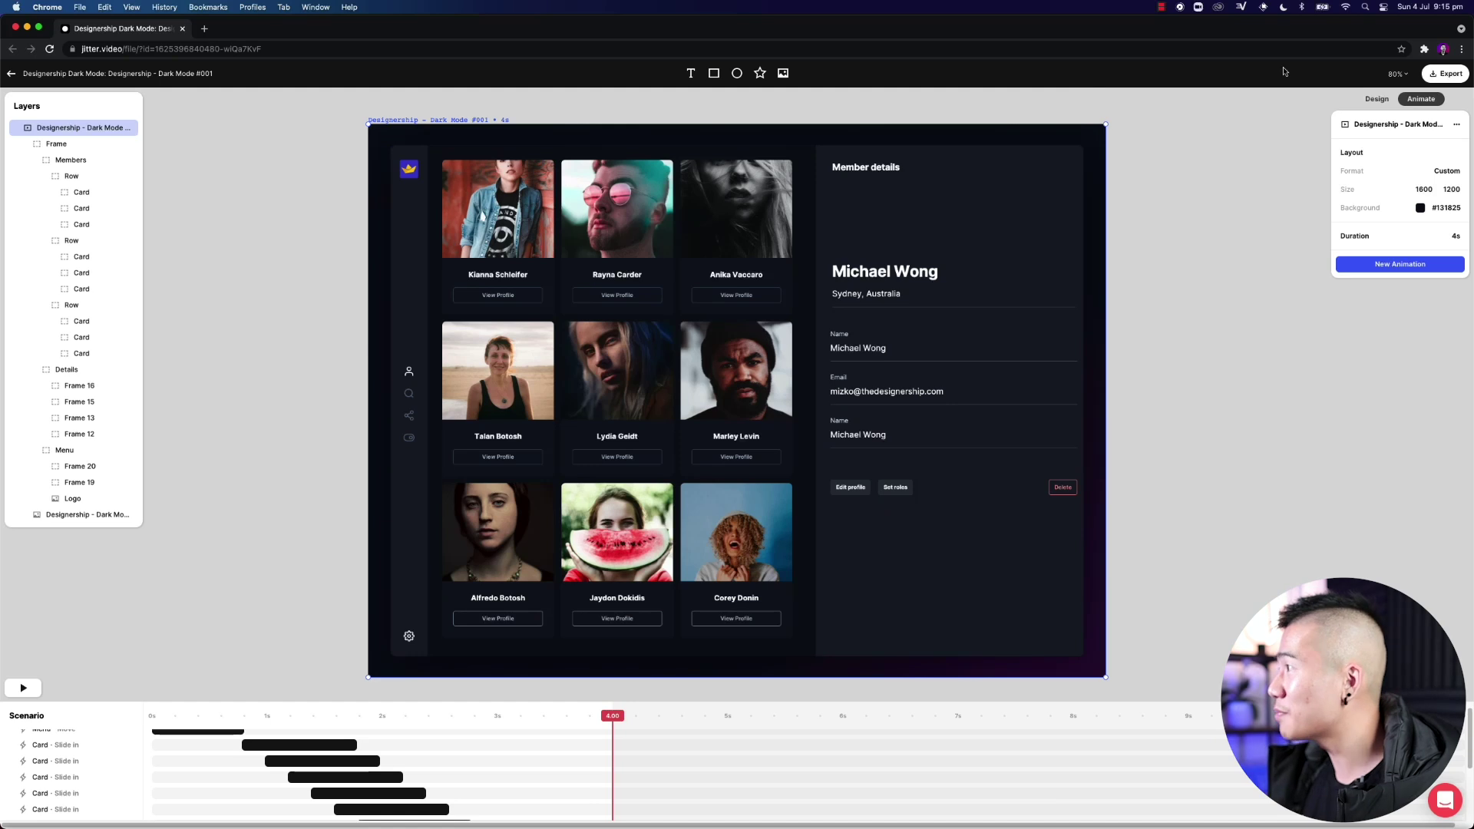
{"action": "left_click", "coordinate": [1450, 76]}
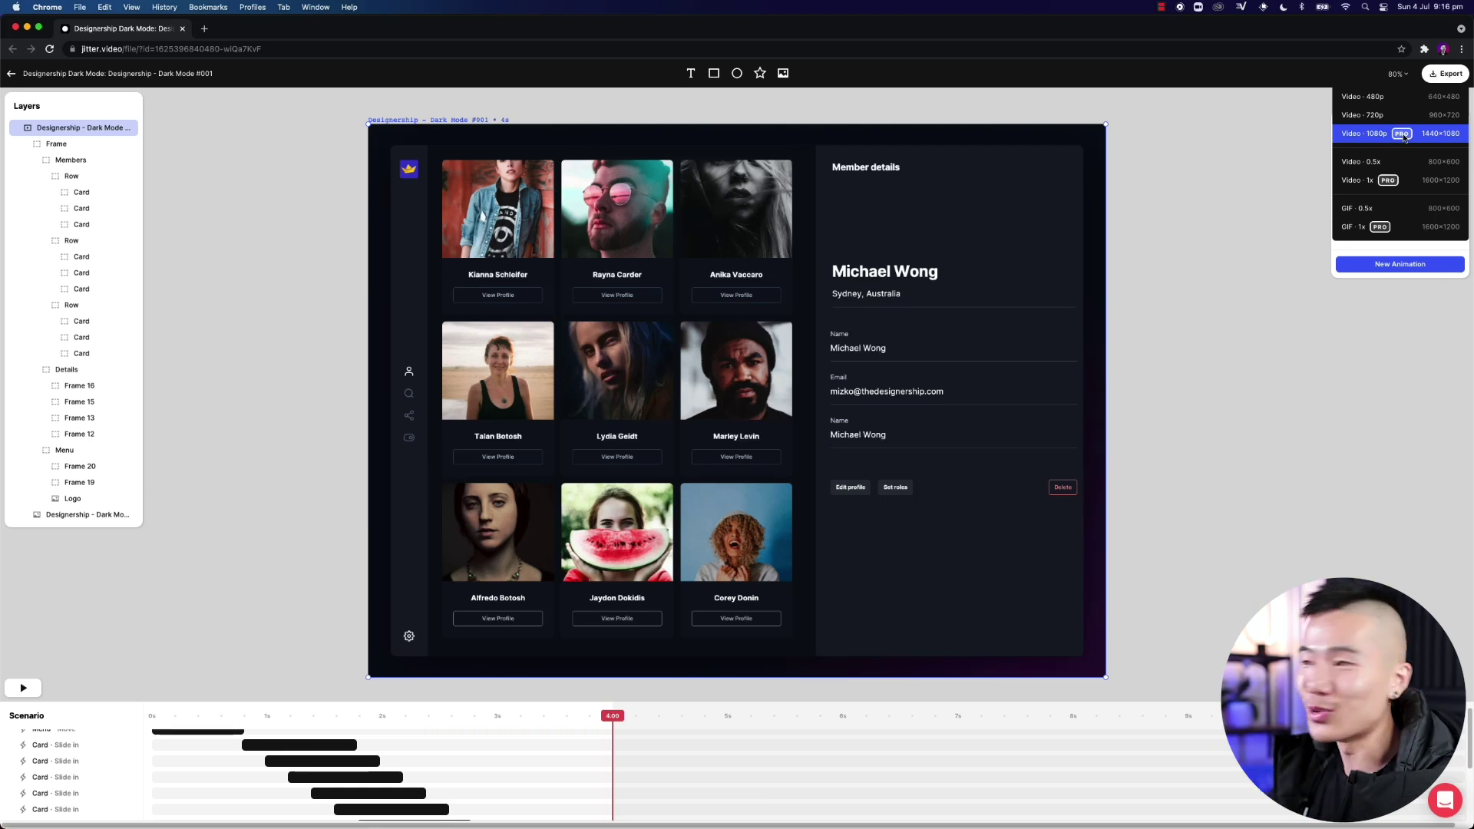
{"action": "left_click", "coordinate": [1393, 229]}
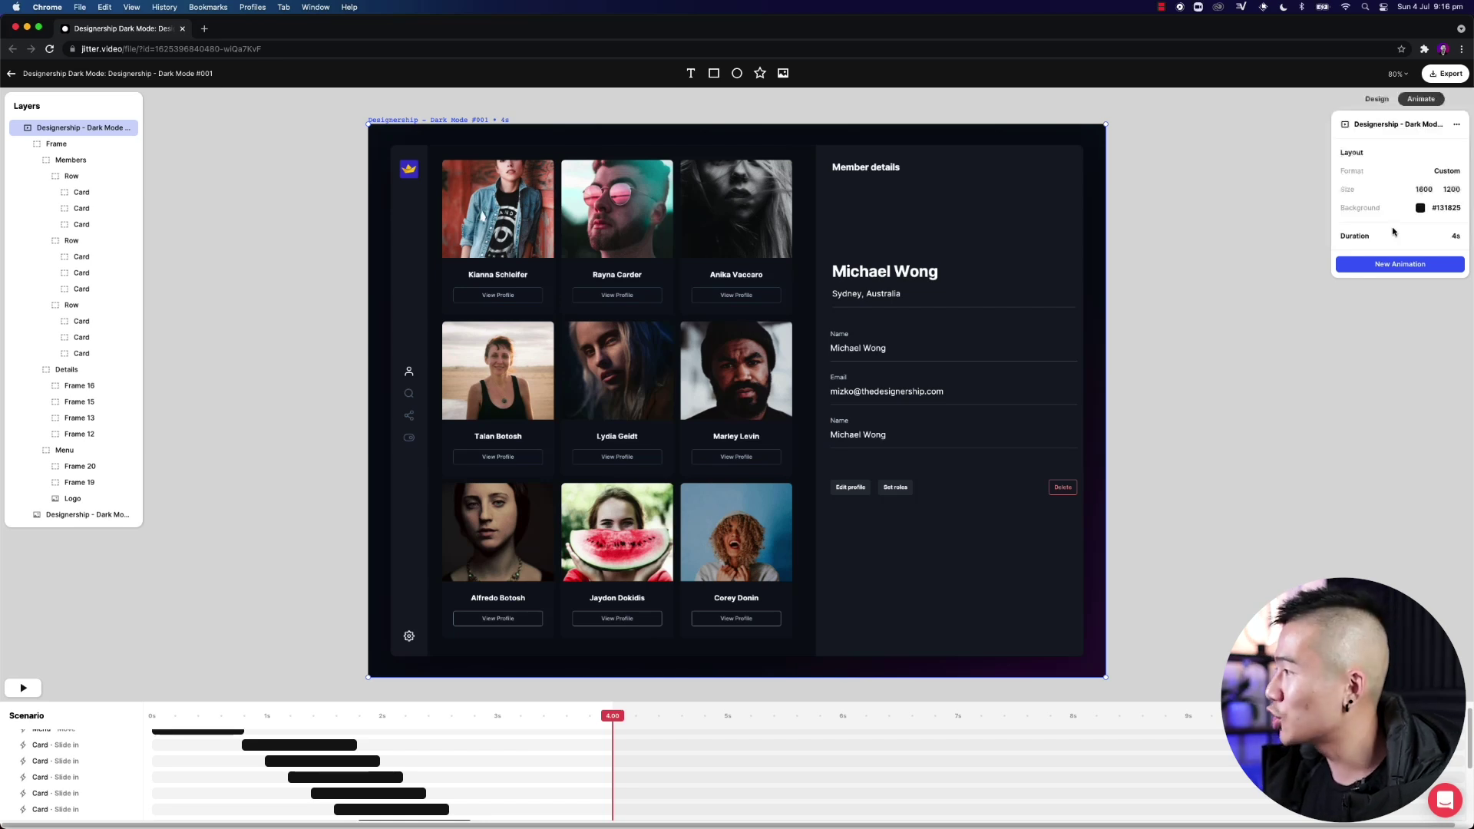